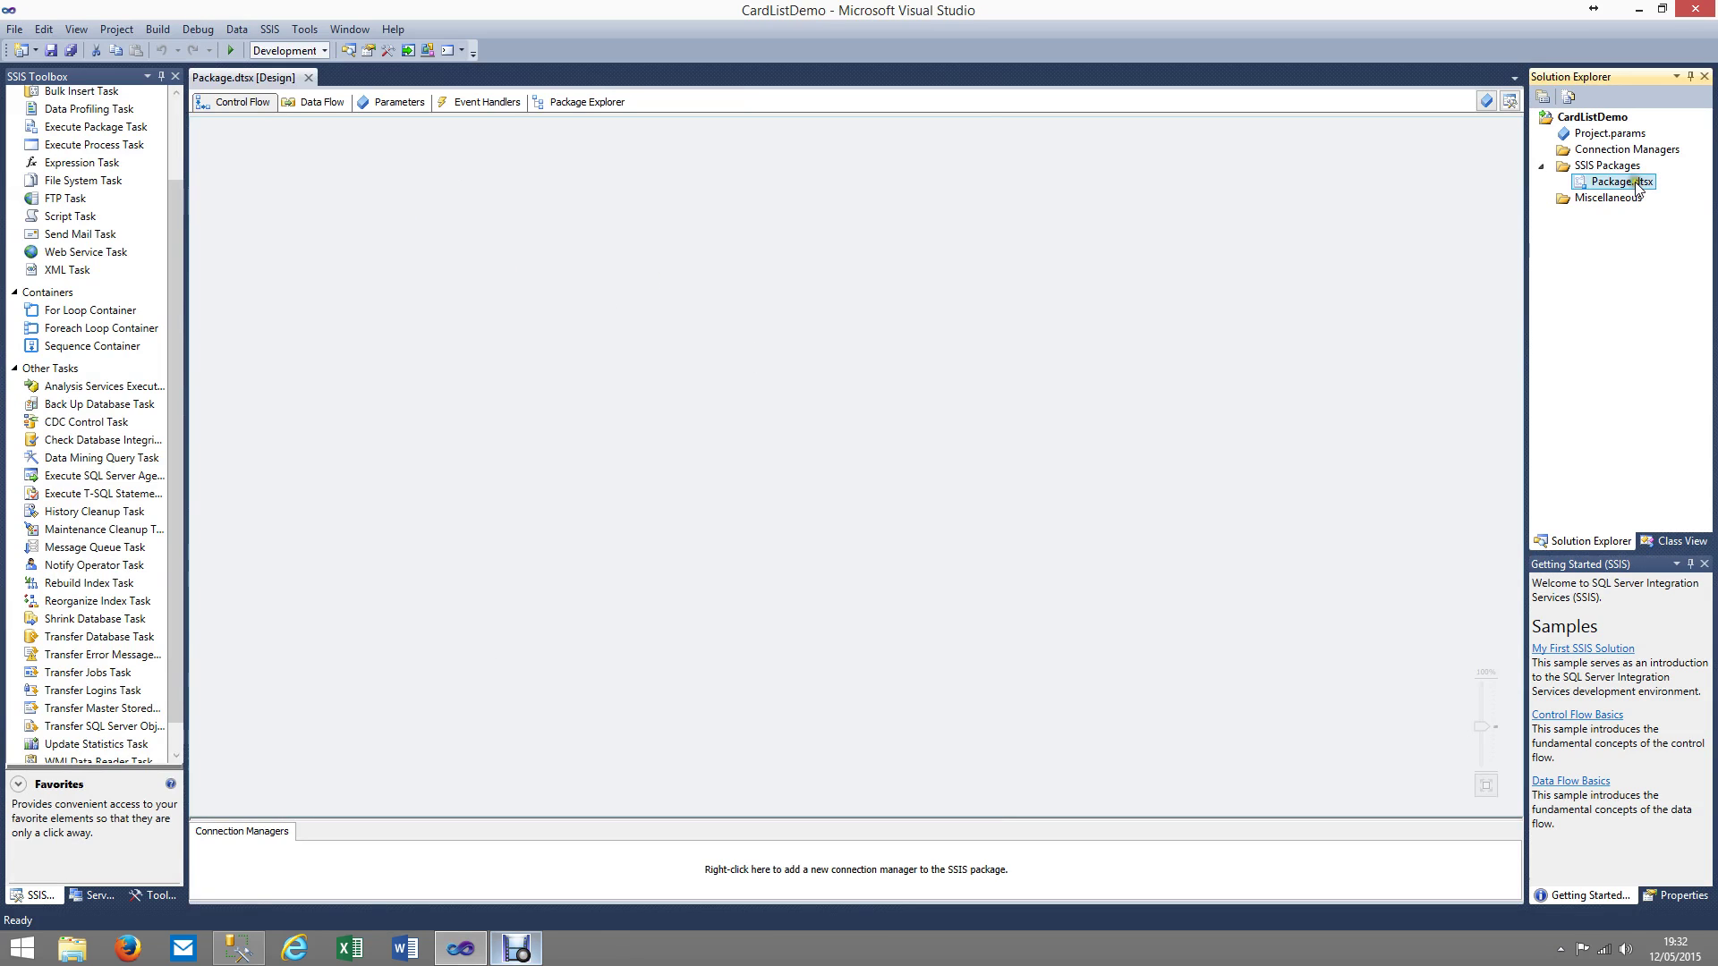
# Add a Data Flow Task to the control flow of Package.dtsx and open its data flow for editing
pyautogui.click(1616, 185)
pyautogui.click(524, 247)
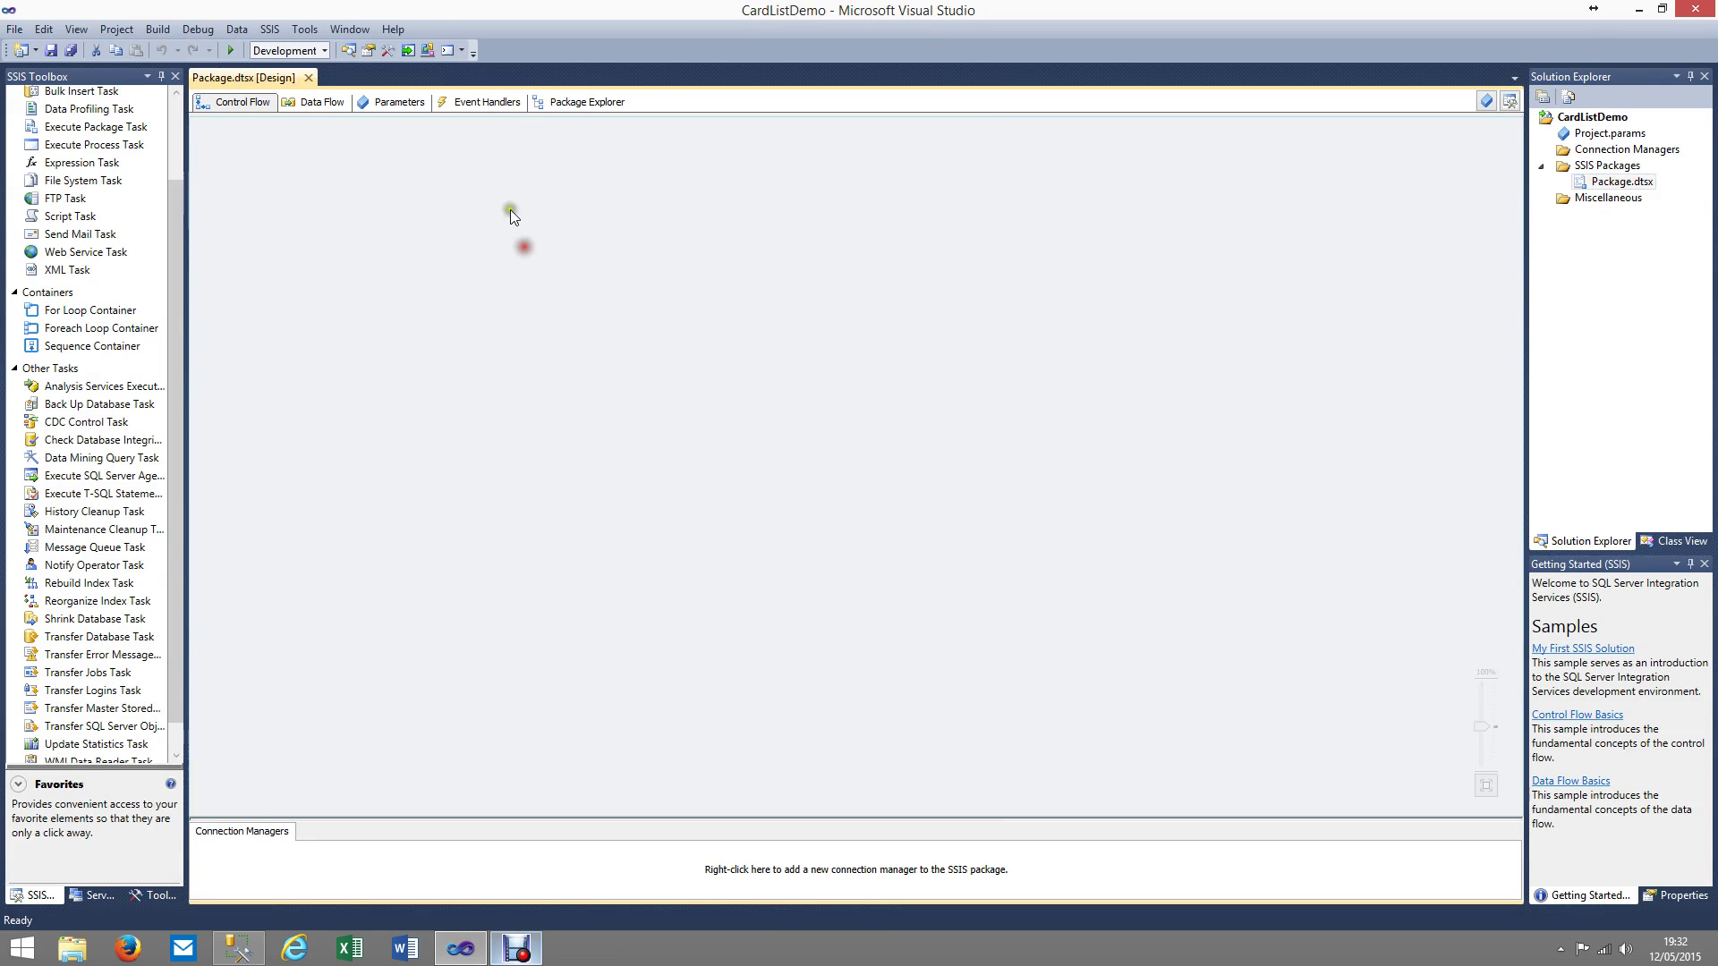
pyautogui.click(175, 243)
pyautogui.moveTo(174, 243); pyautogui.dragTo(174, 148)
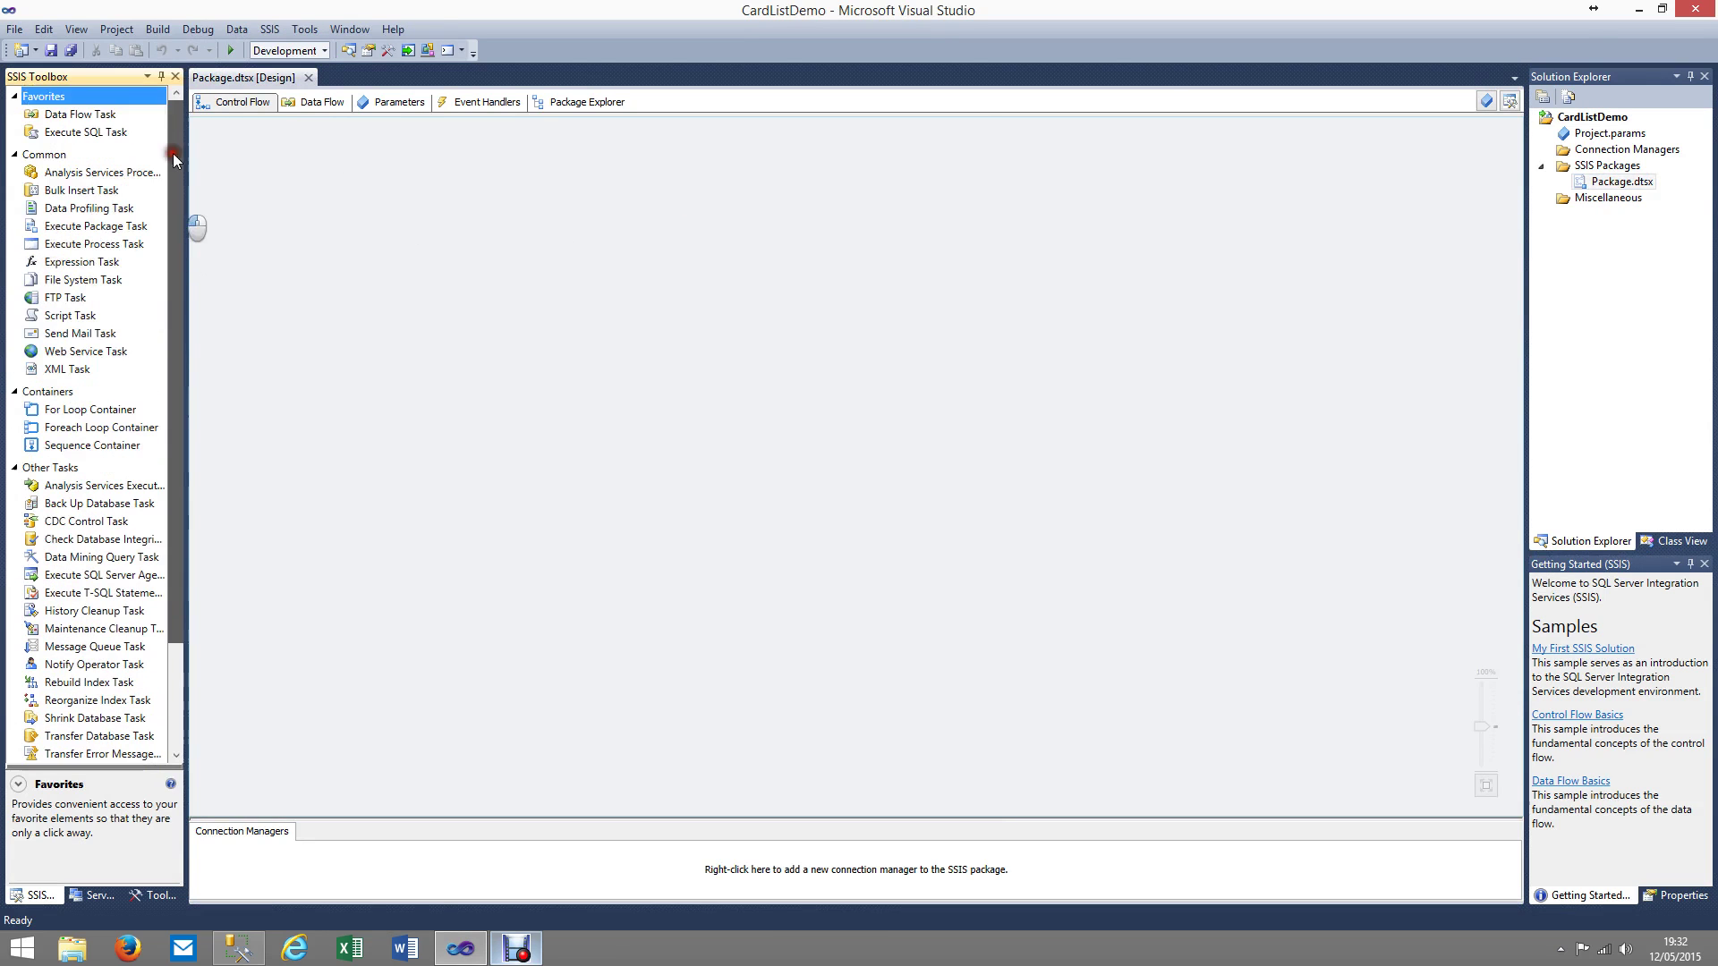
pyautogui.click(48, 77)
pyautogui.click(51, 119)
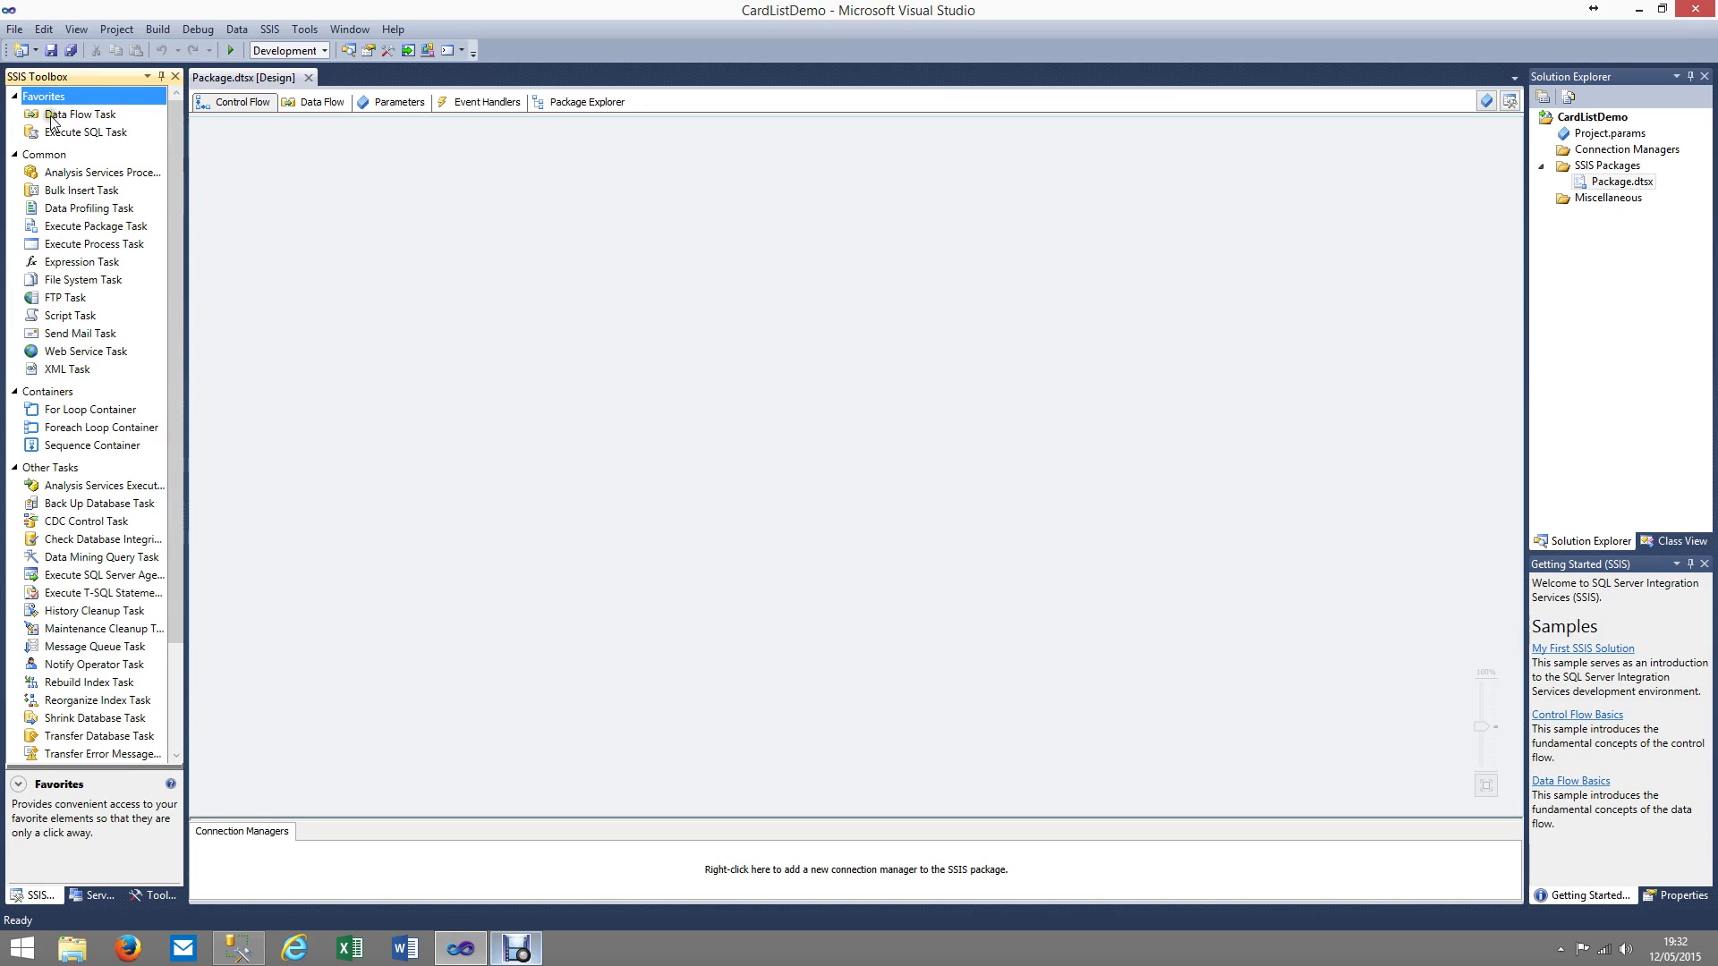
pyautogui.moveTo(51, 121); pyautogui.dragTo(504, 234)
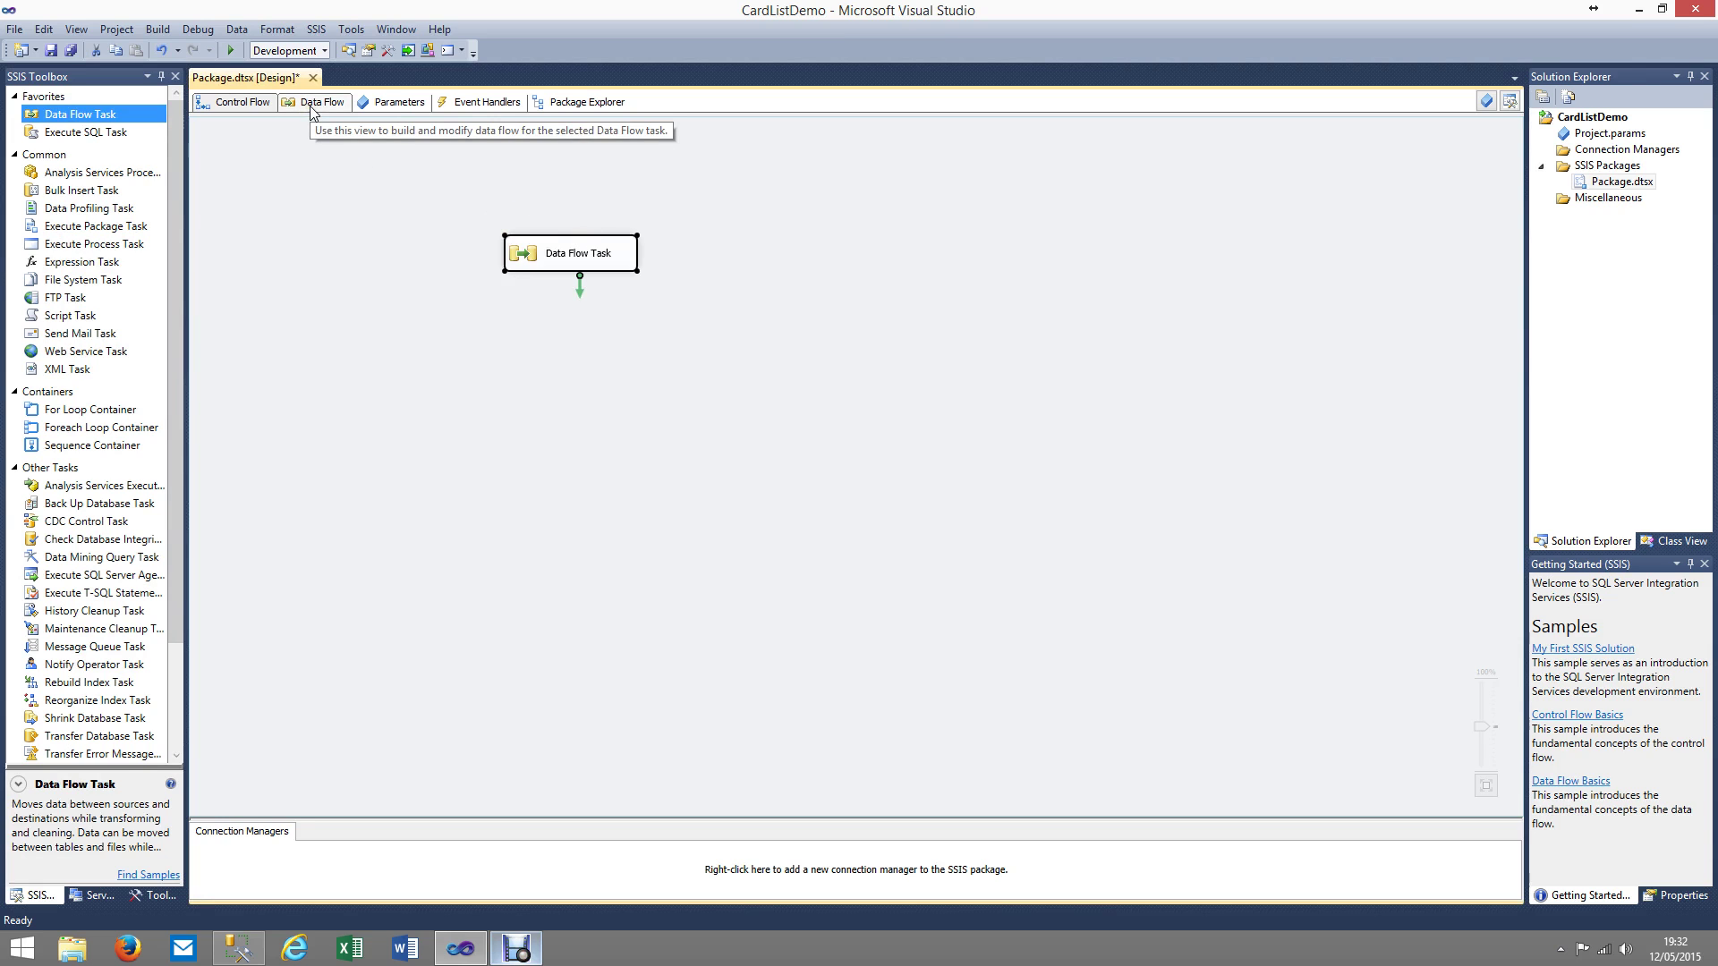
pyautogui.click(584, 254)
pyautogui.doubleClick(585, 255)
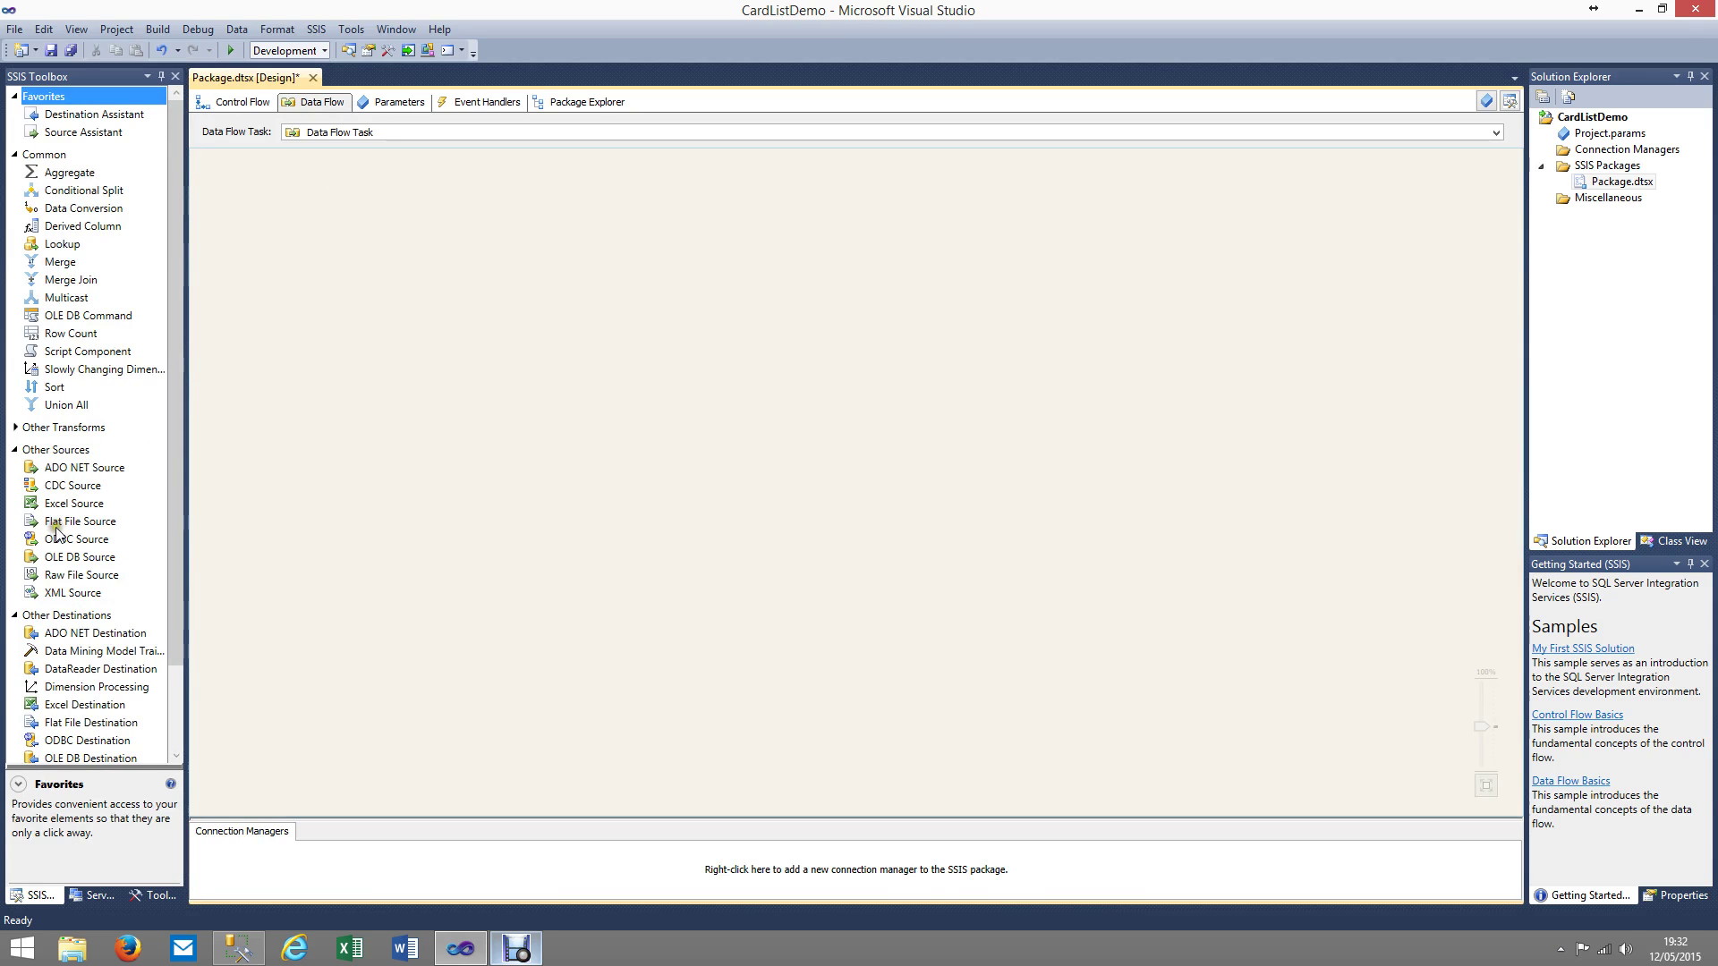
# Add a Flat File Source to the data flow and open its editor
pyautogui.moveTo(59, 521); pyautogui.dragTo(537, 269)
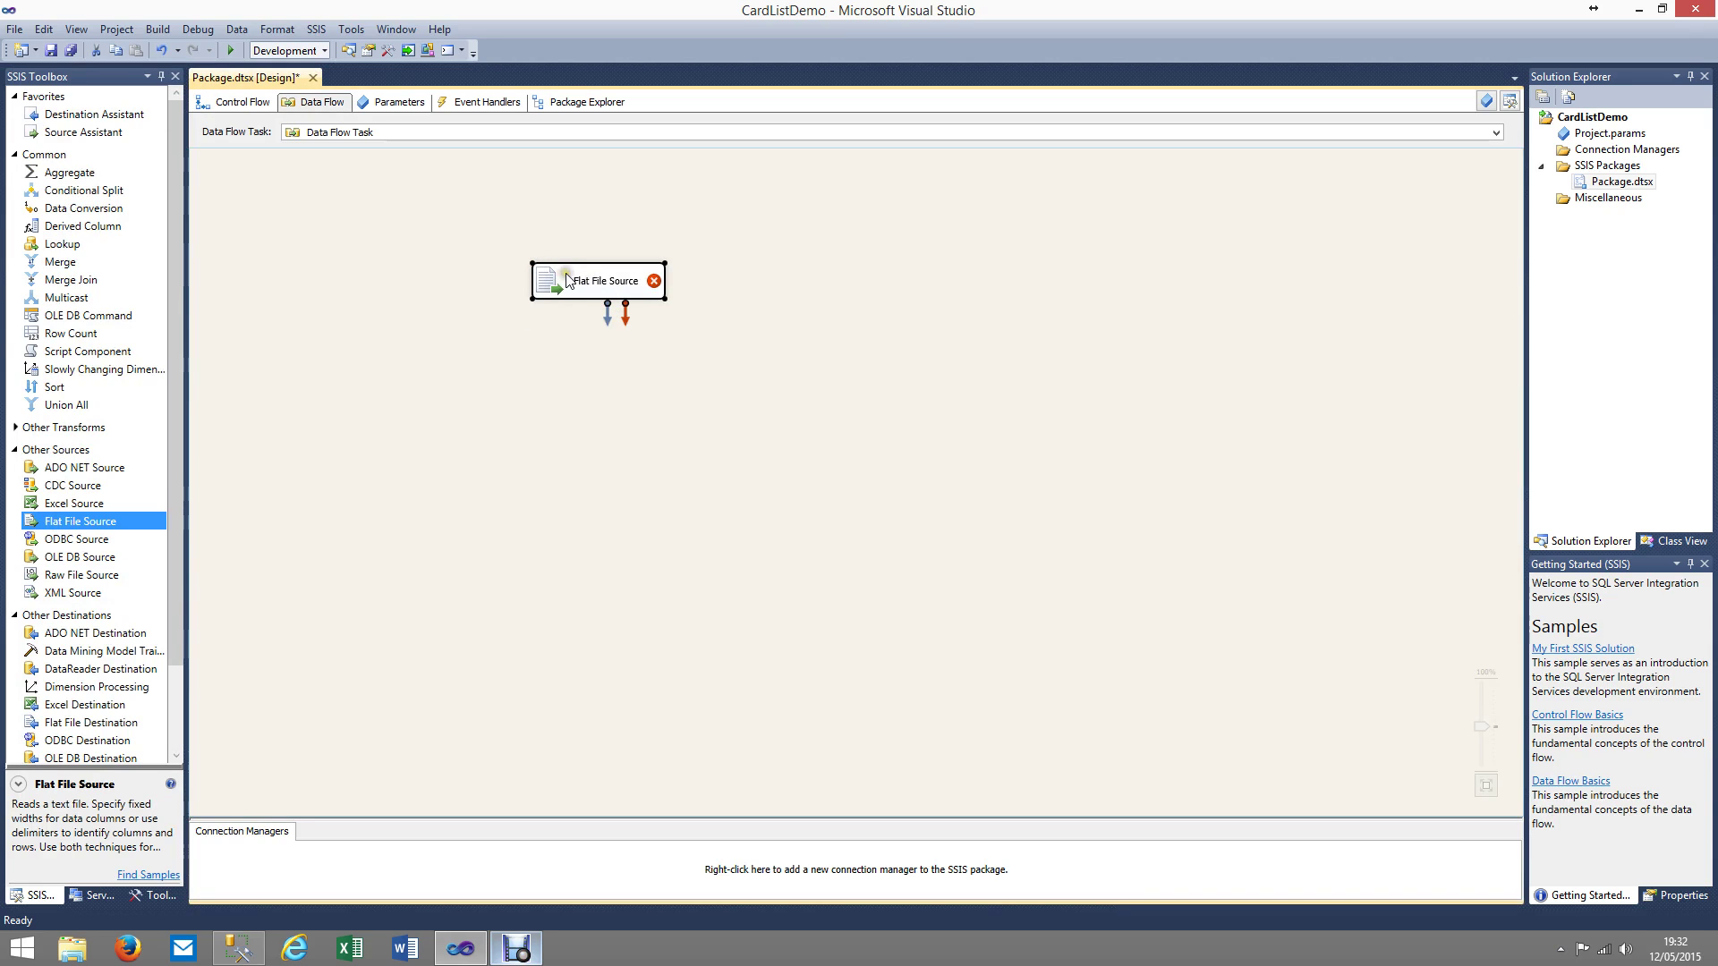
pyautogui.rightClick(608, 282)
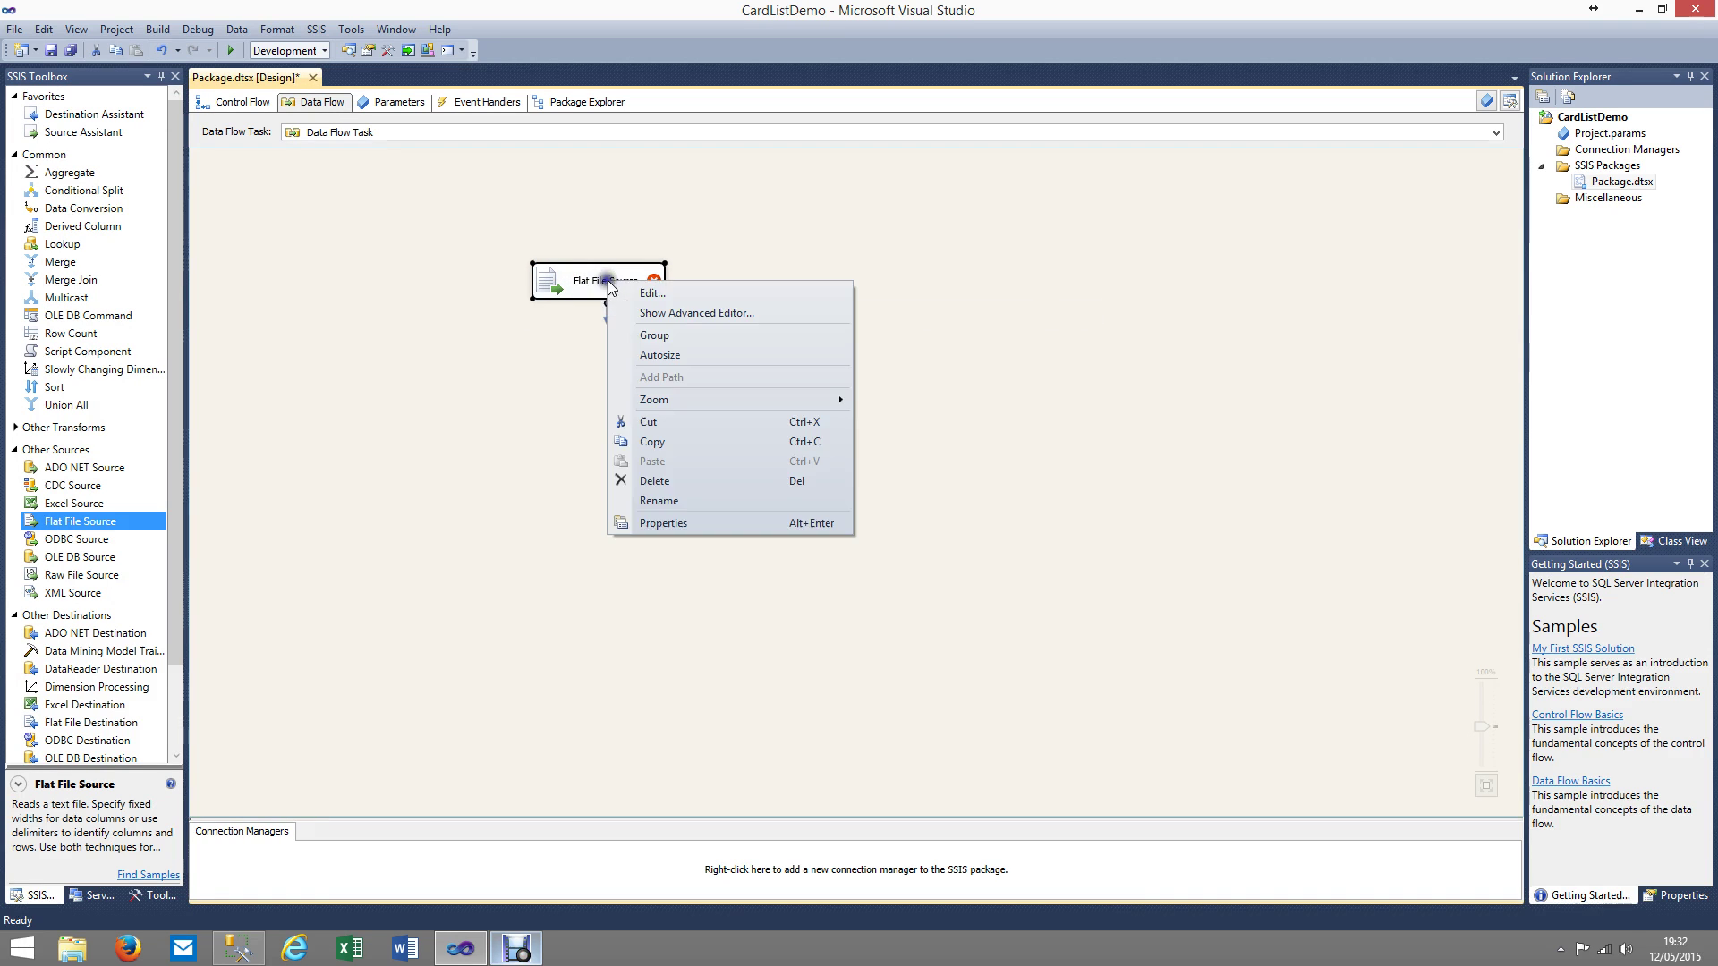
pyautogui.click(675, 292)
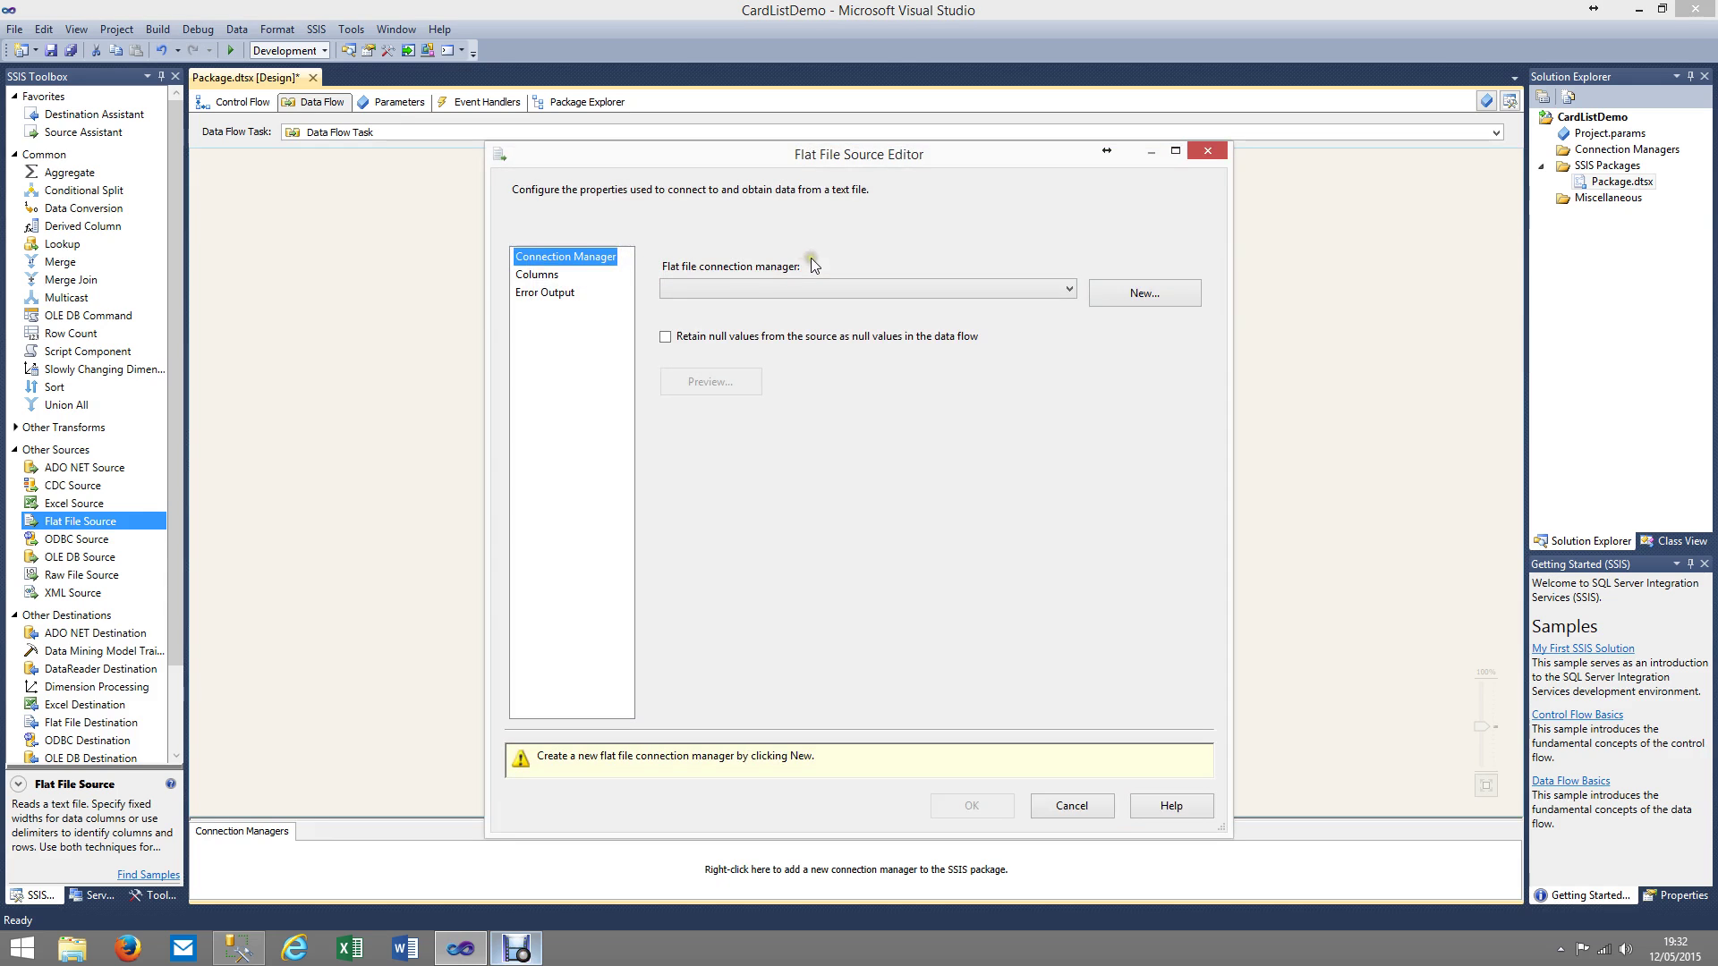
# Create a flat file connection manager named CardList that reads the CardList CSV file from the Desktop
pyautogui.click(1125, 294)
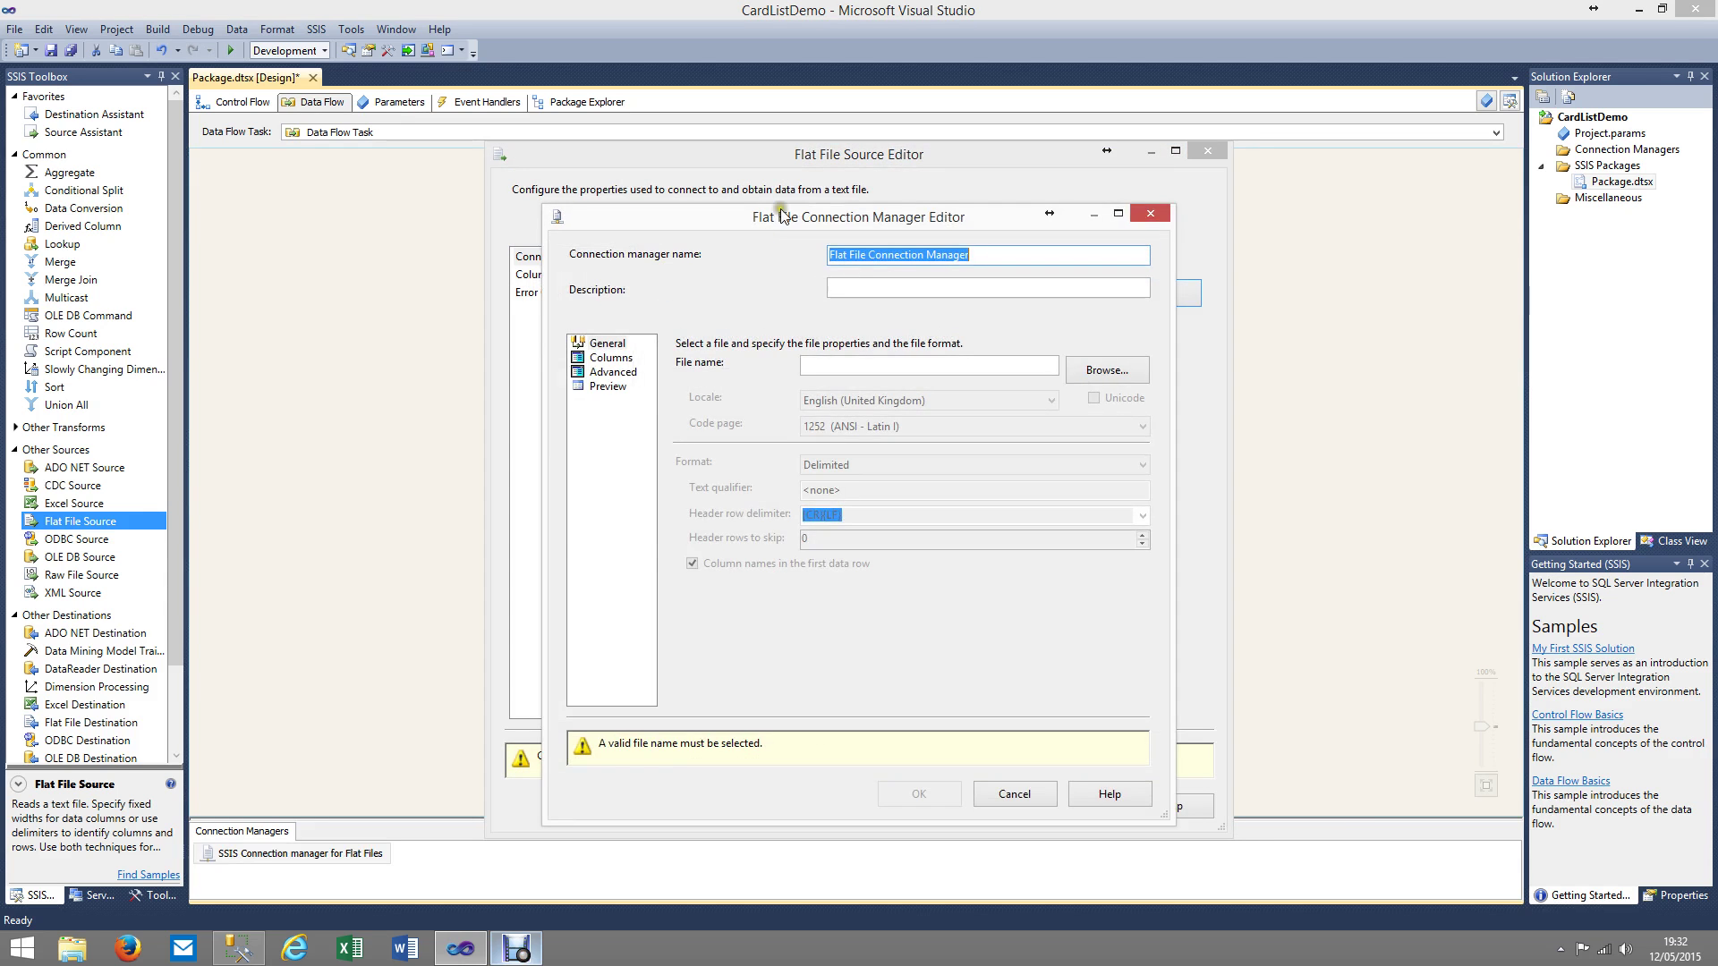
pyautogui.write('CardList')
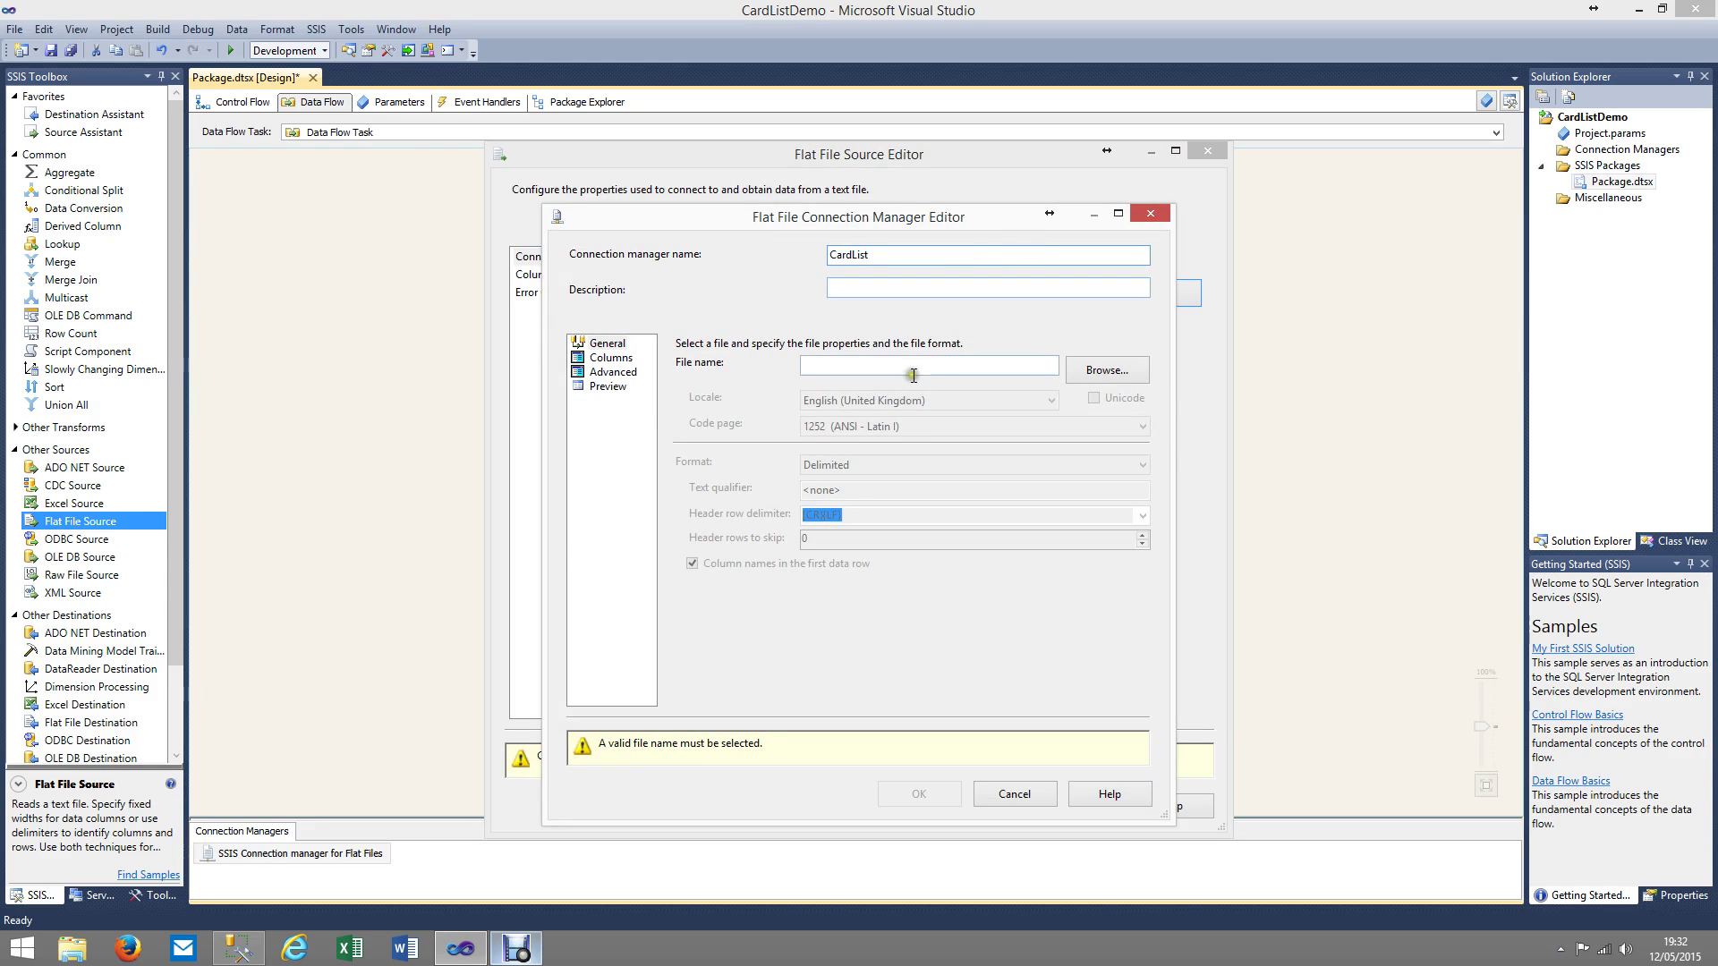
pyautogui.click(1084, 371)
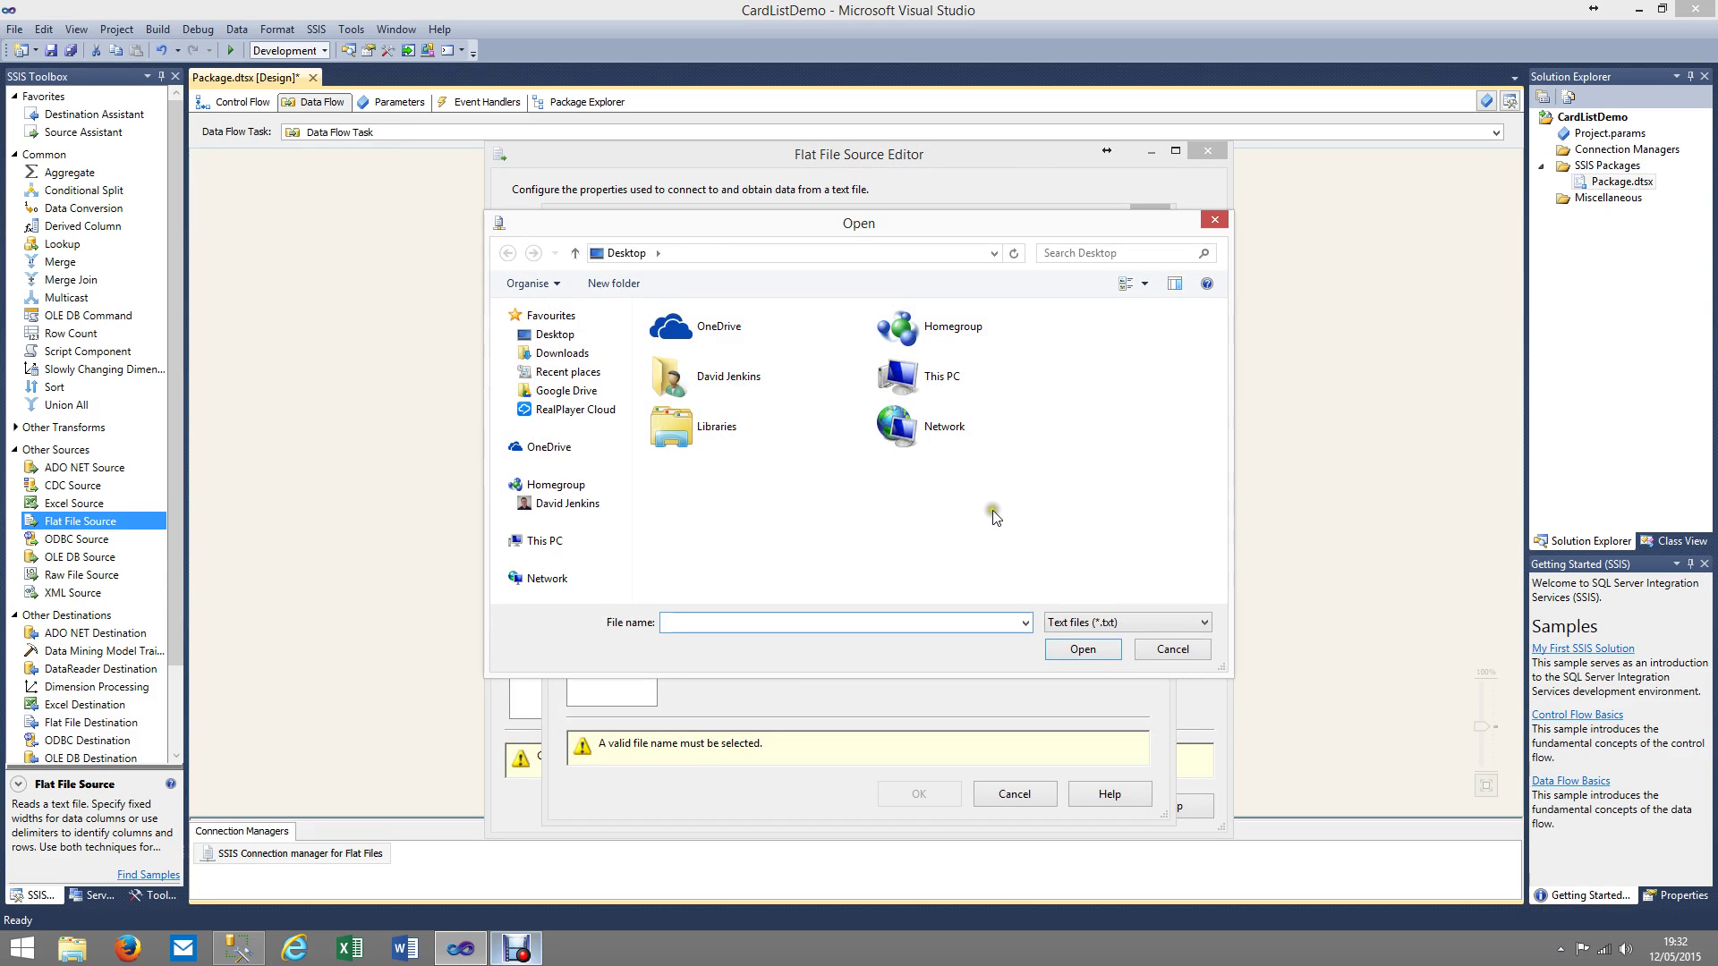
pyautogui.click(1151, 623)
pyautogui.click(1086, 655)
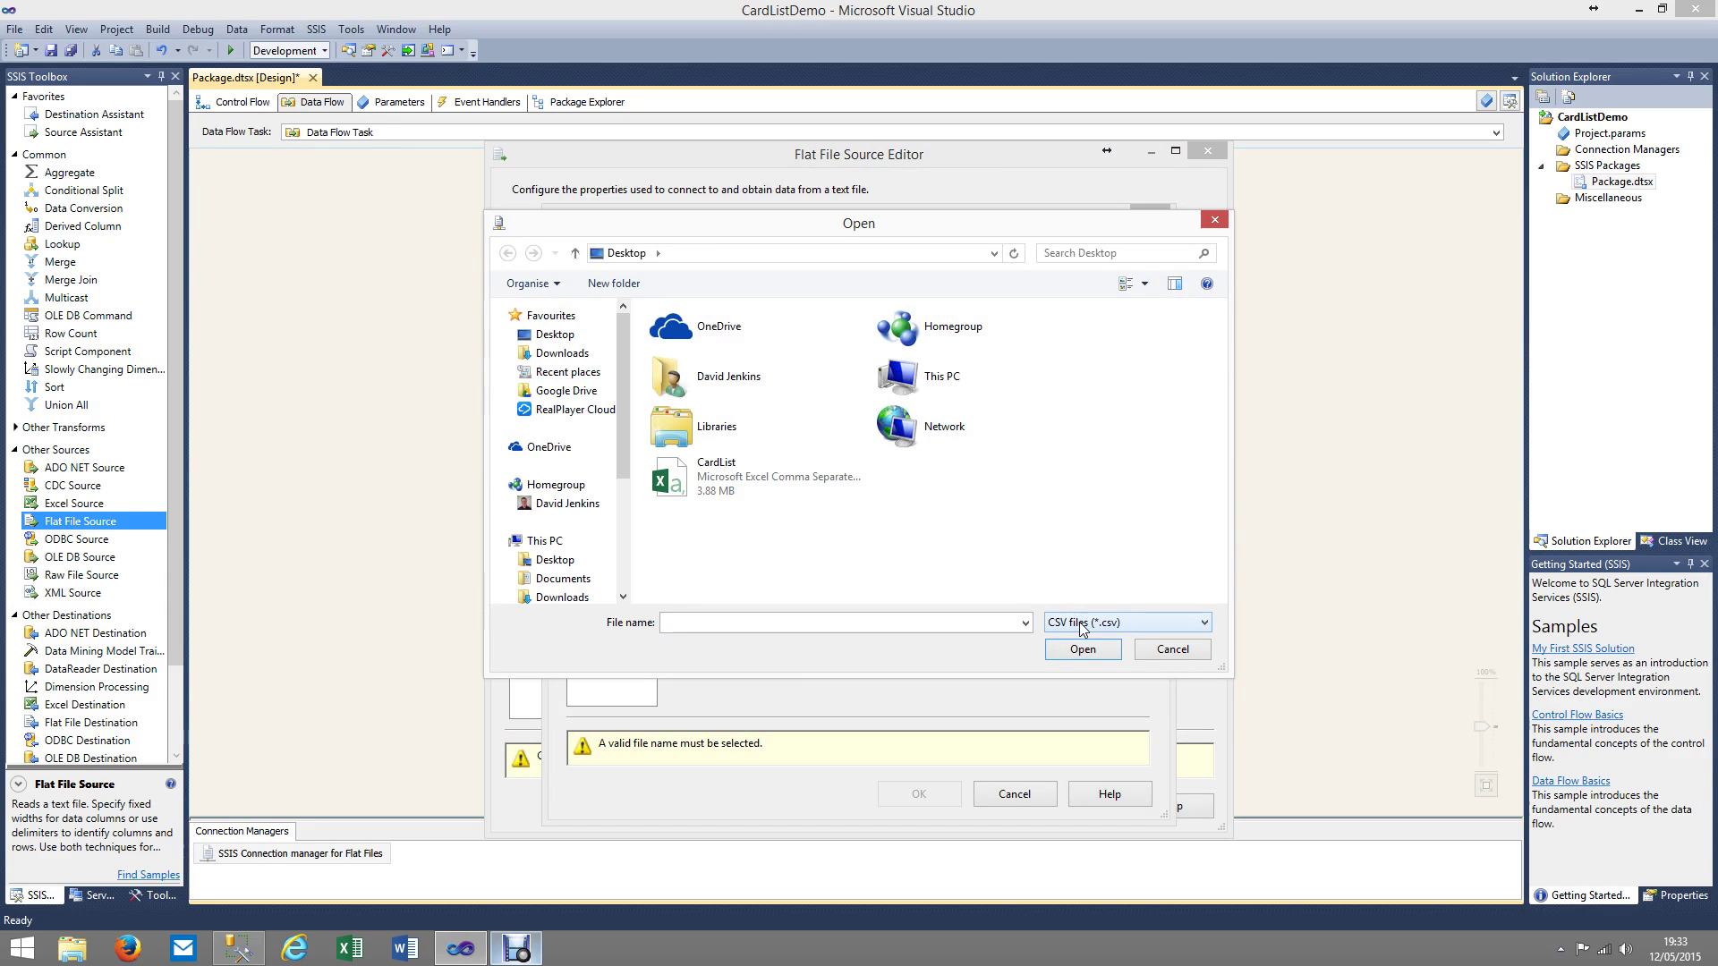
pyautogui.click(678, 479)
pyautogui.click(1077, 653)
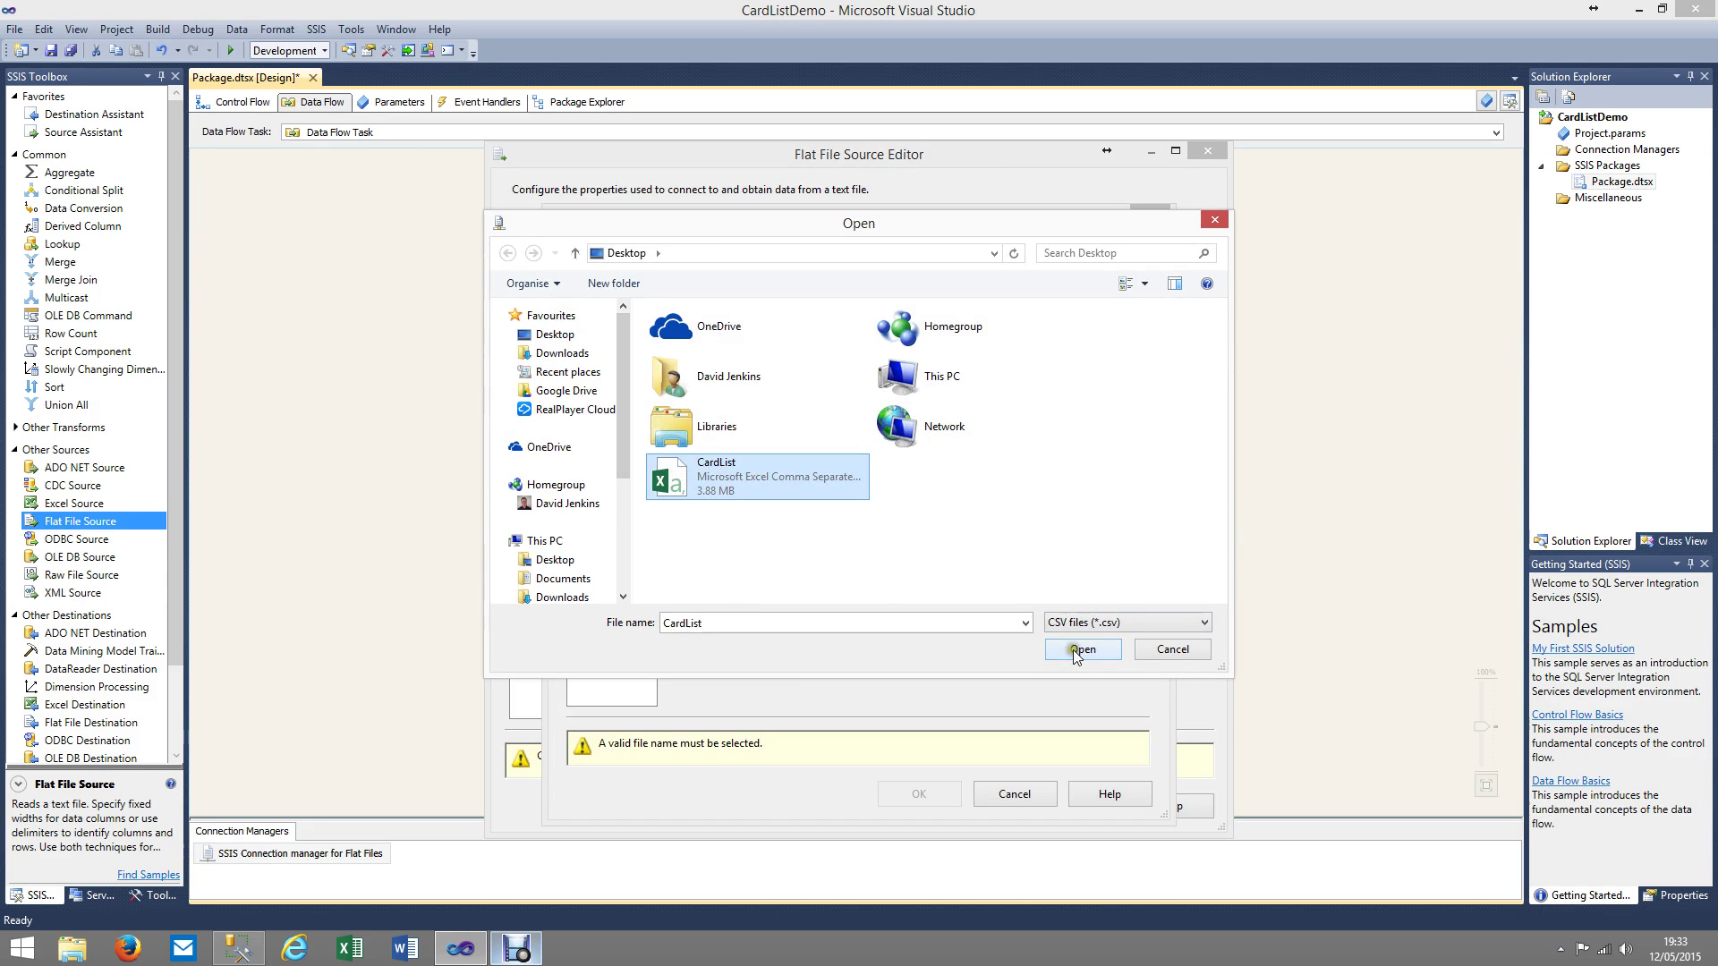
# Set the connection manager's header row delimiter to {|}{|}
pyautogui.click(862, 517)
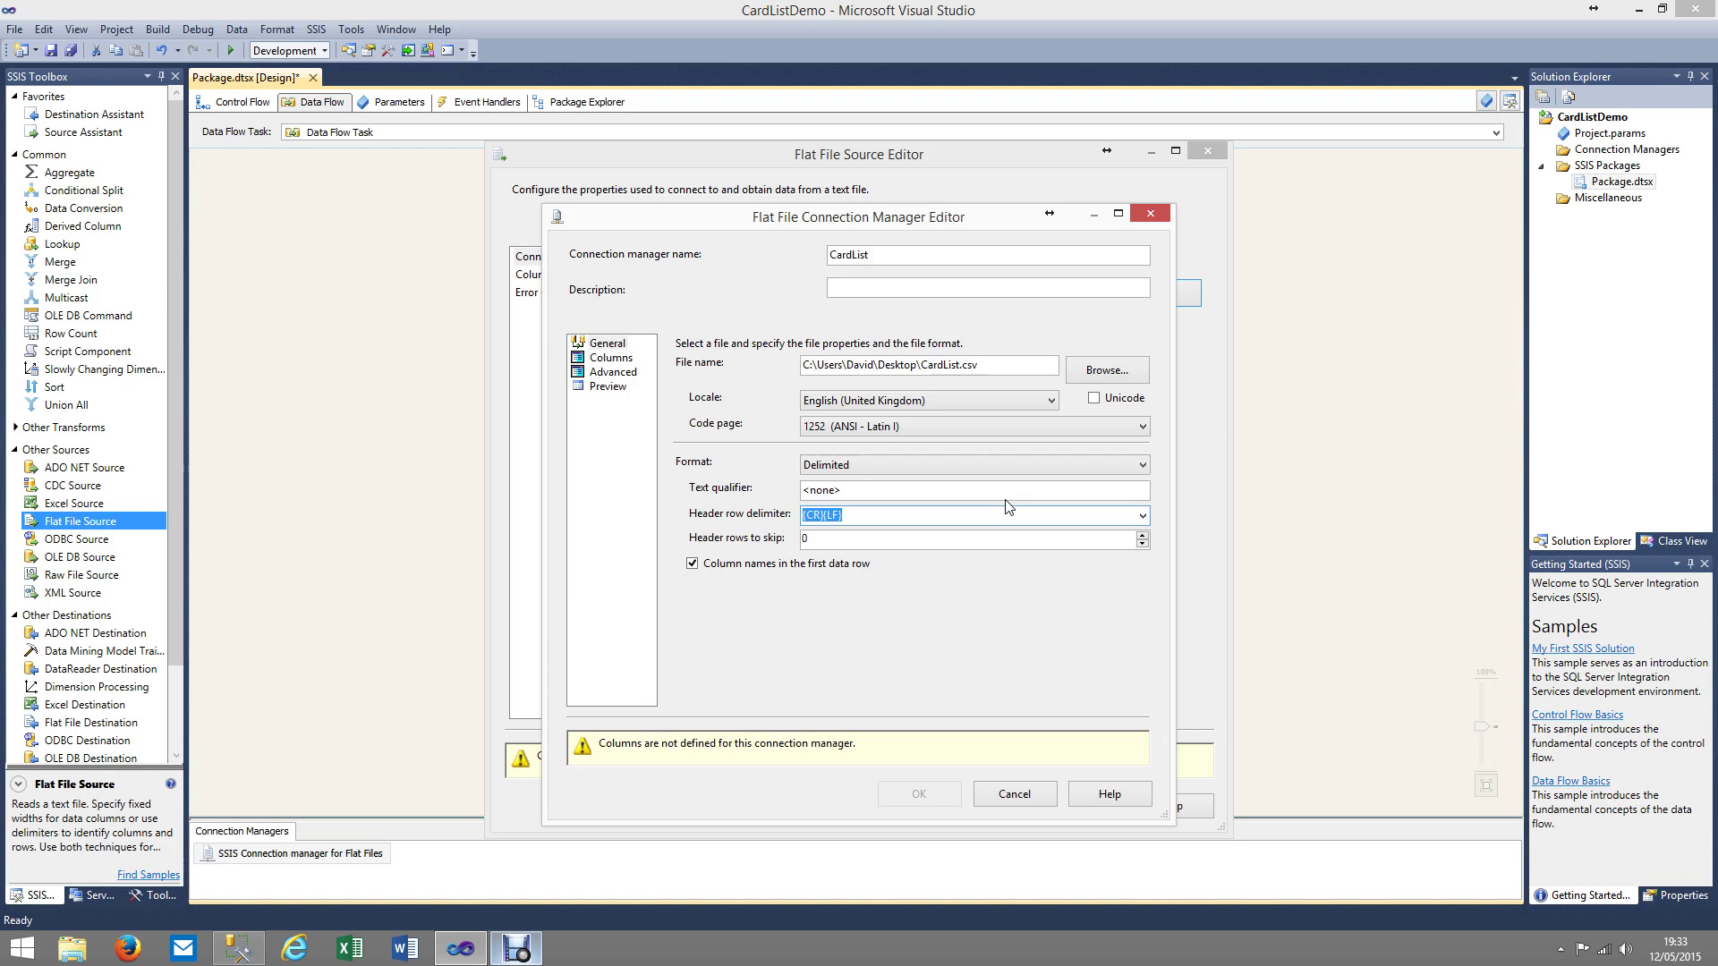
pyautogui.write('{')
pyautogui.click(1021, 479)
pyautogui.click(1142, 516)
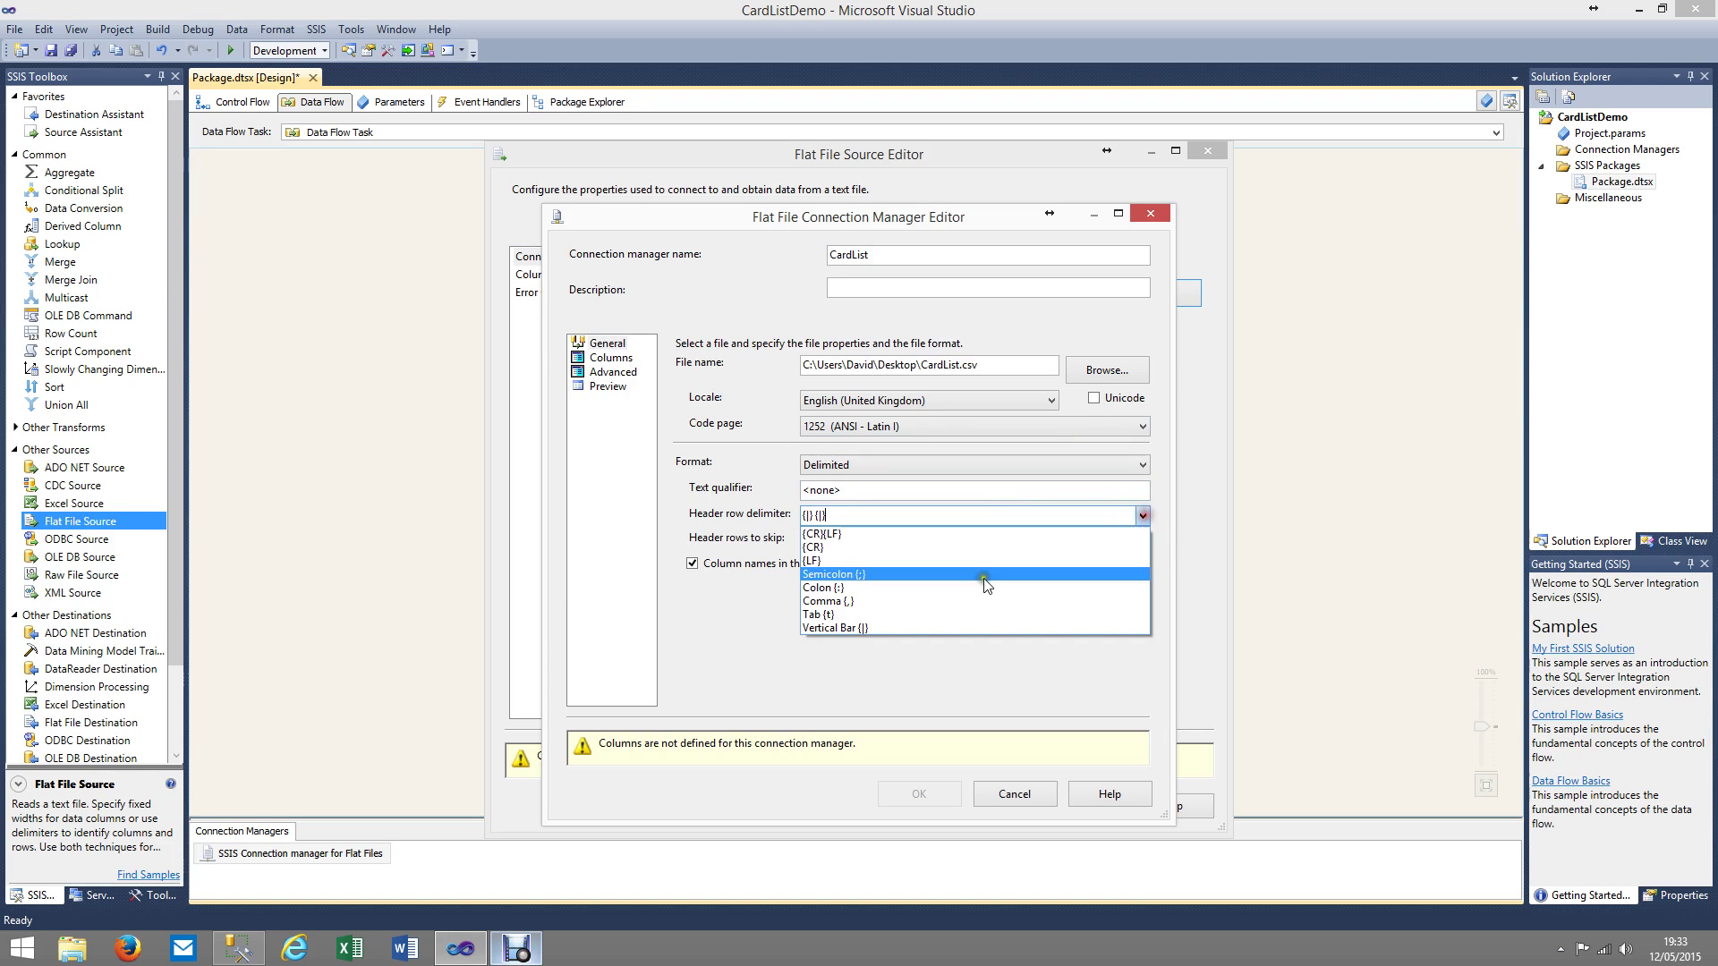
pyautogui.click(839, 604)
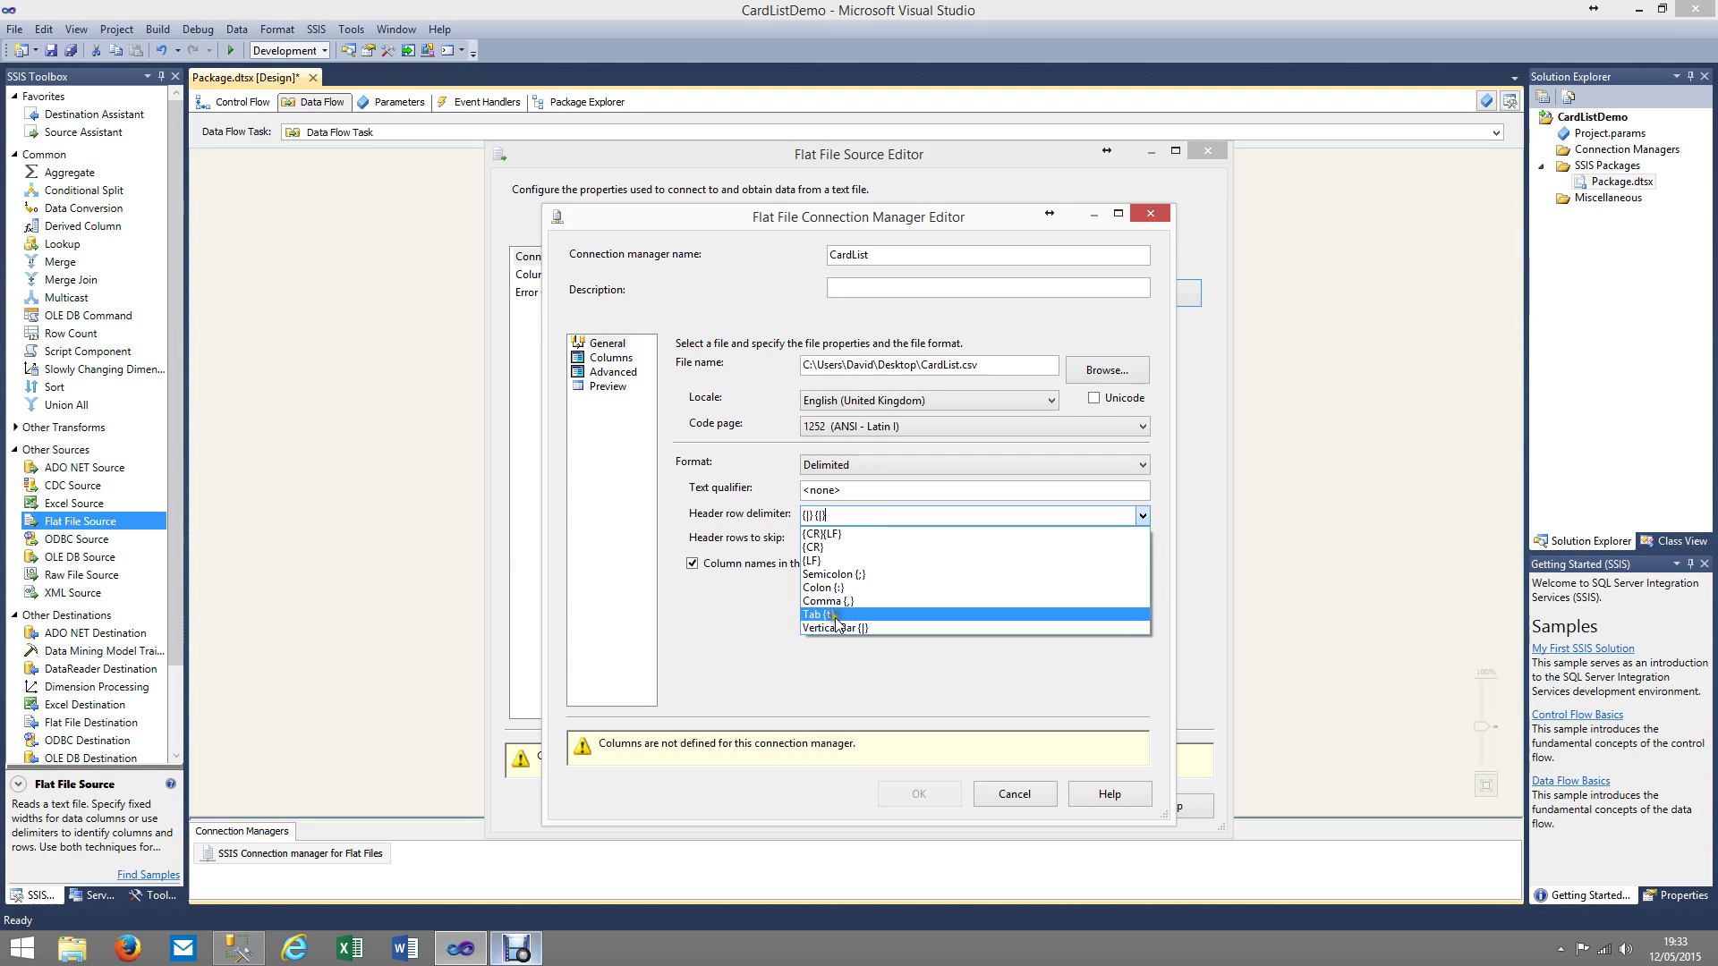
pyautogui.click(841, 513)
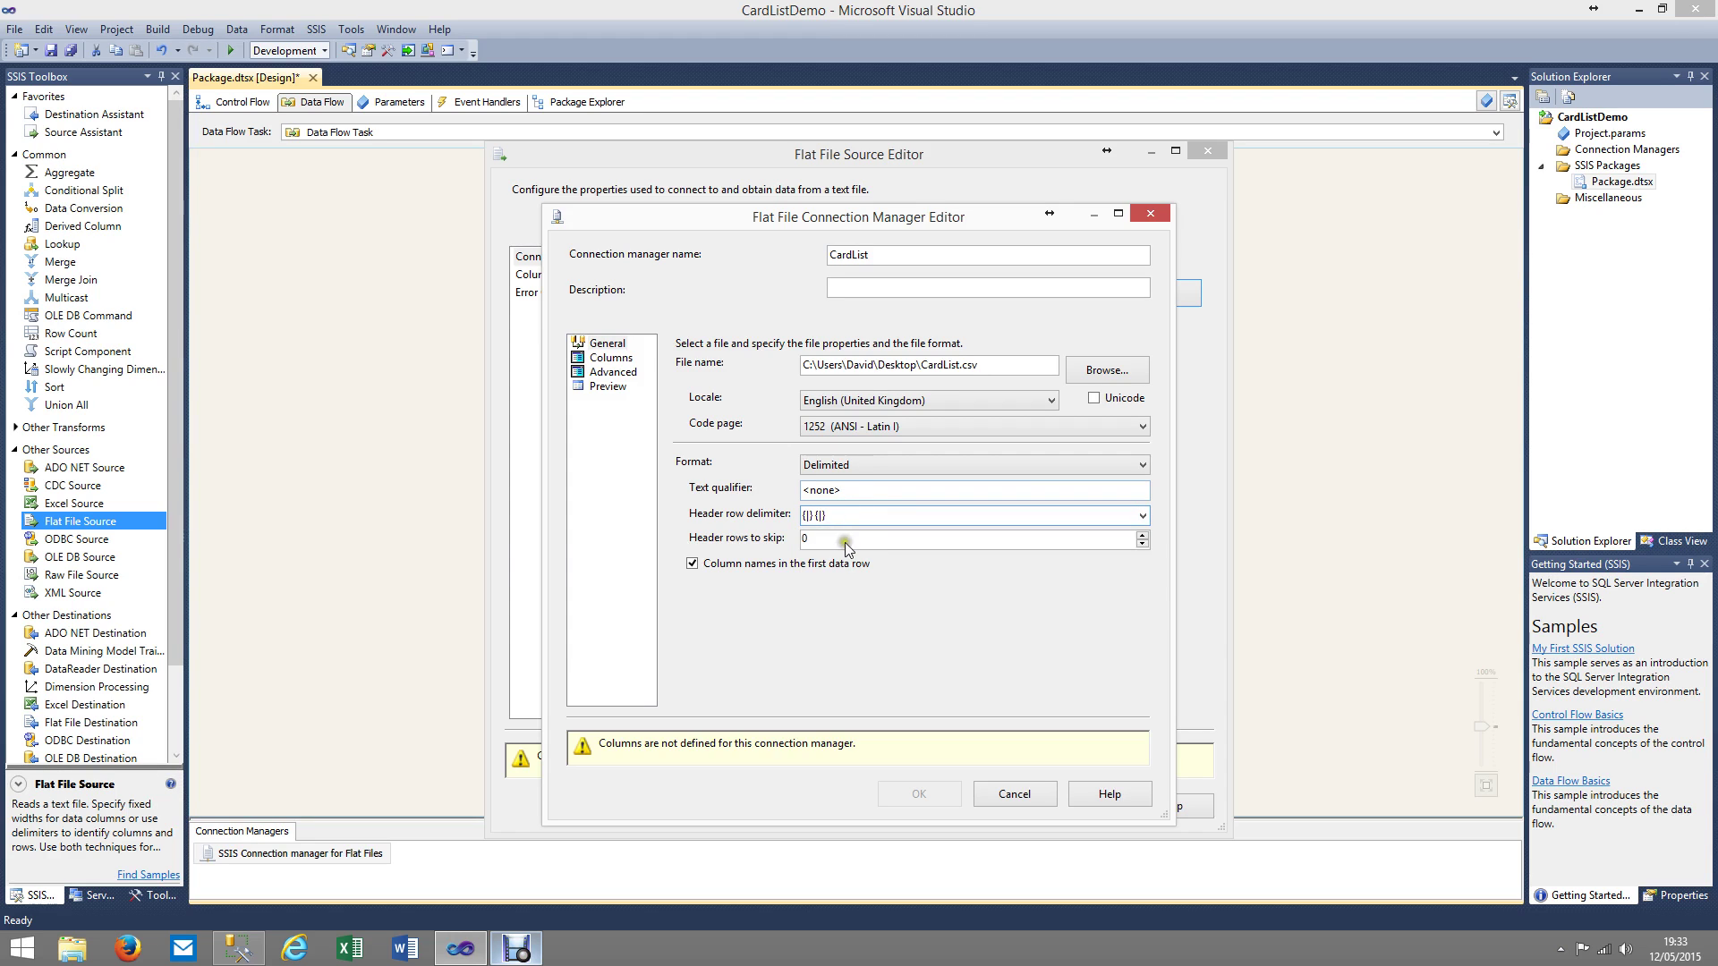
# Set the row delimiter to {CR} in the connection manager's column settings
pyautogui.click(627, 359)
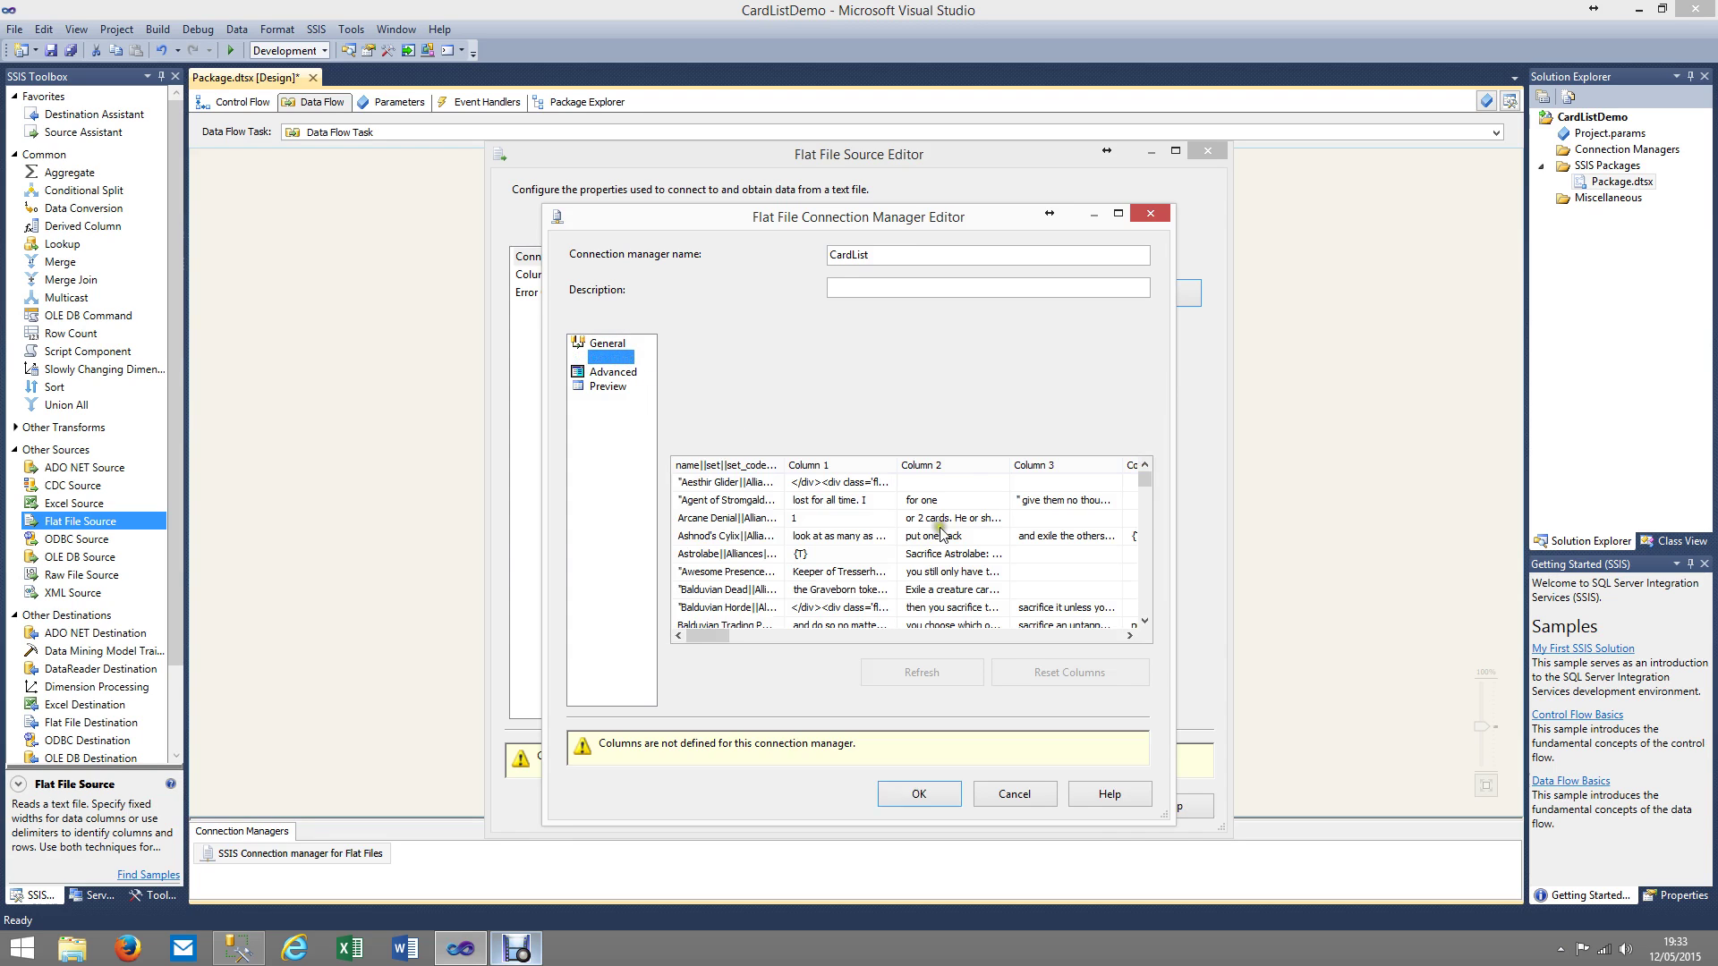
pyautogui.click(825, 443)
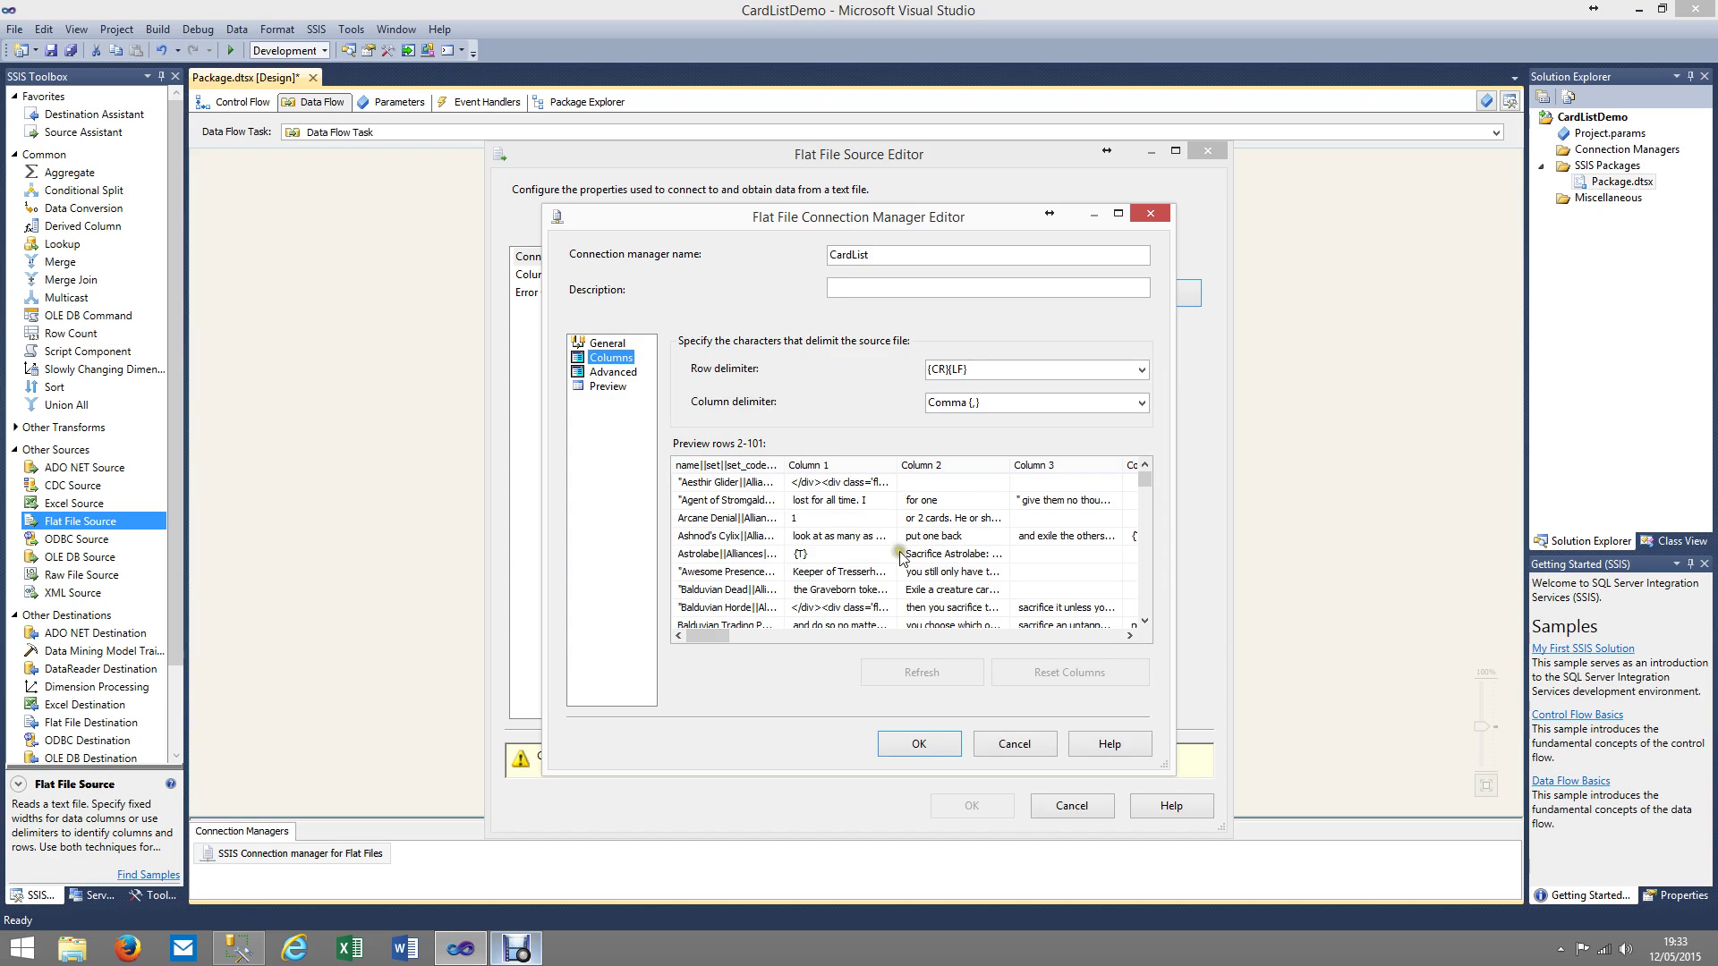
pyautogui.click(993, 369)
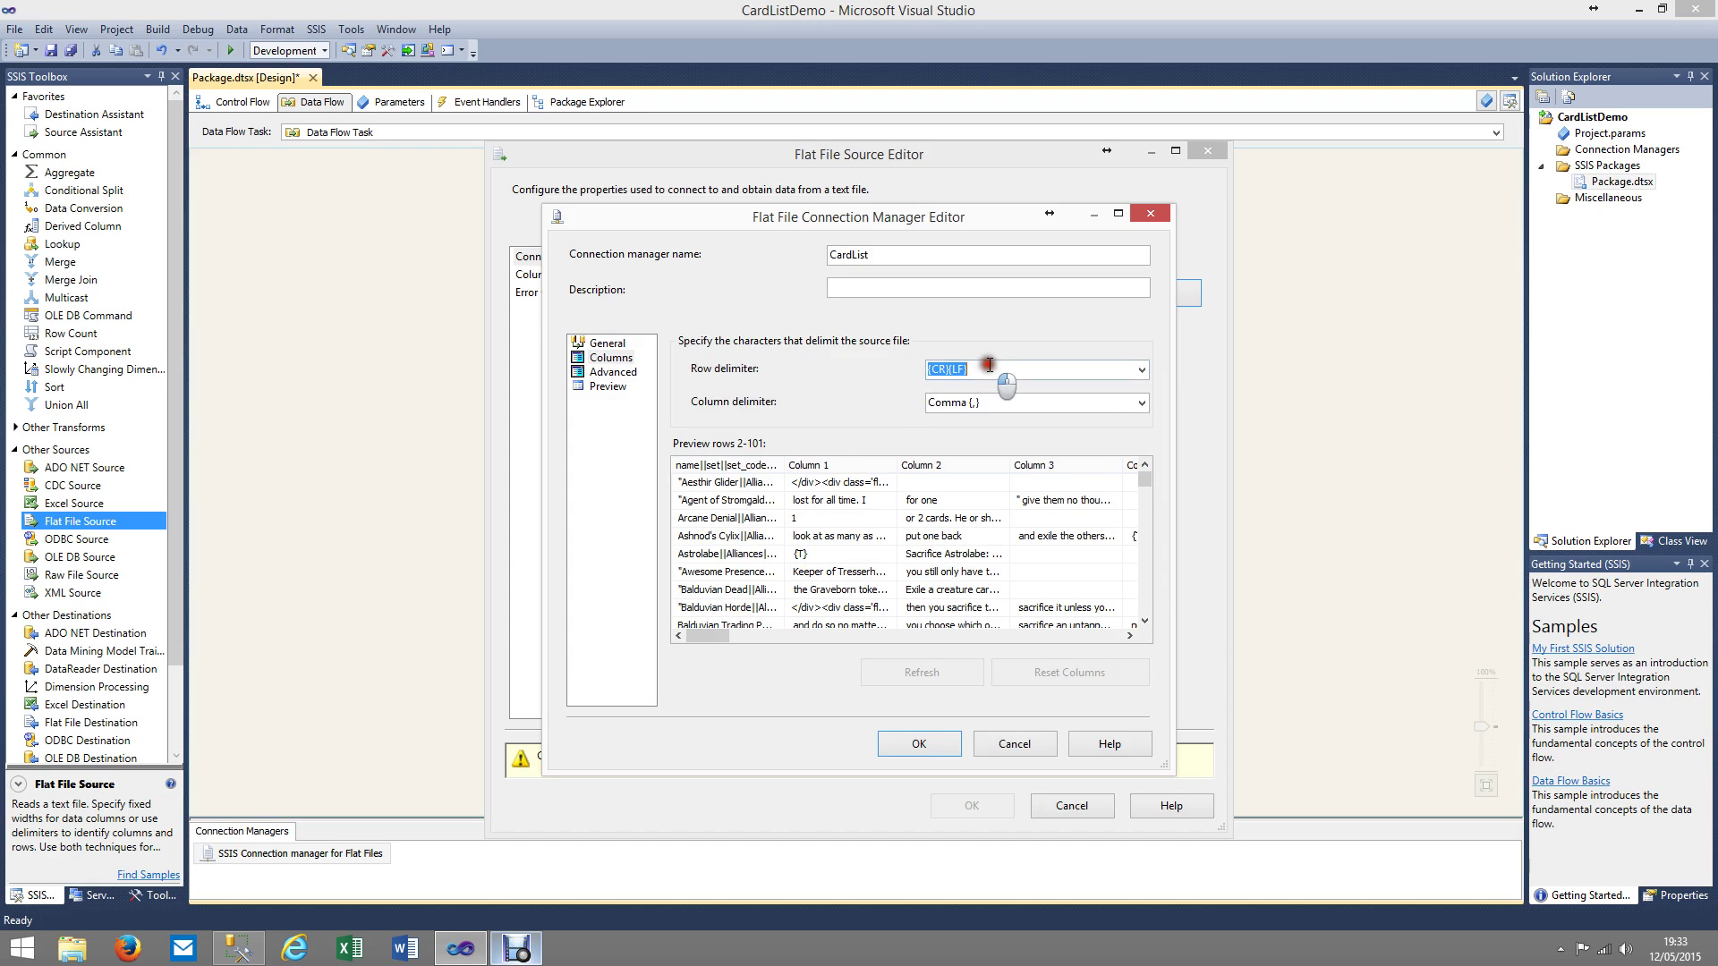
pyautogui.click(997, 371)
pyautogui.press('BackSpace')
pyautogui.press('BackSpace')
pyautogui.press('BackSpace')
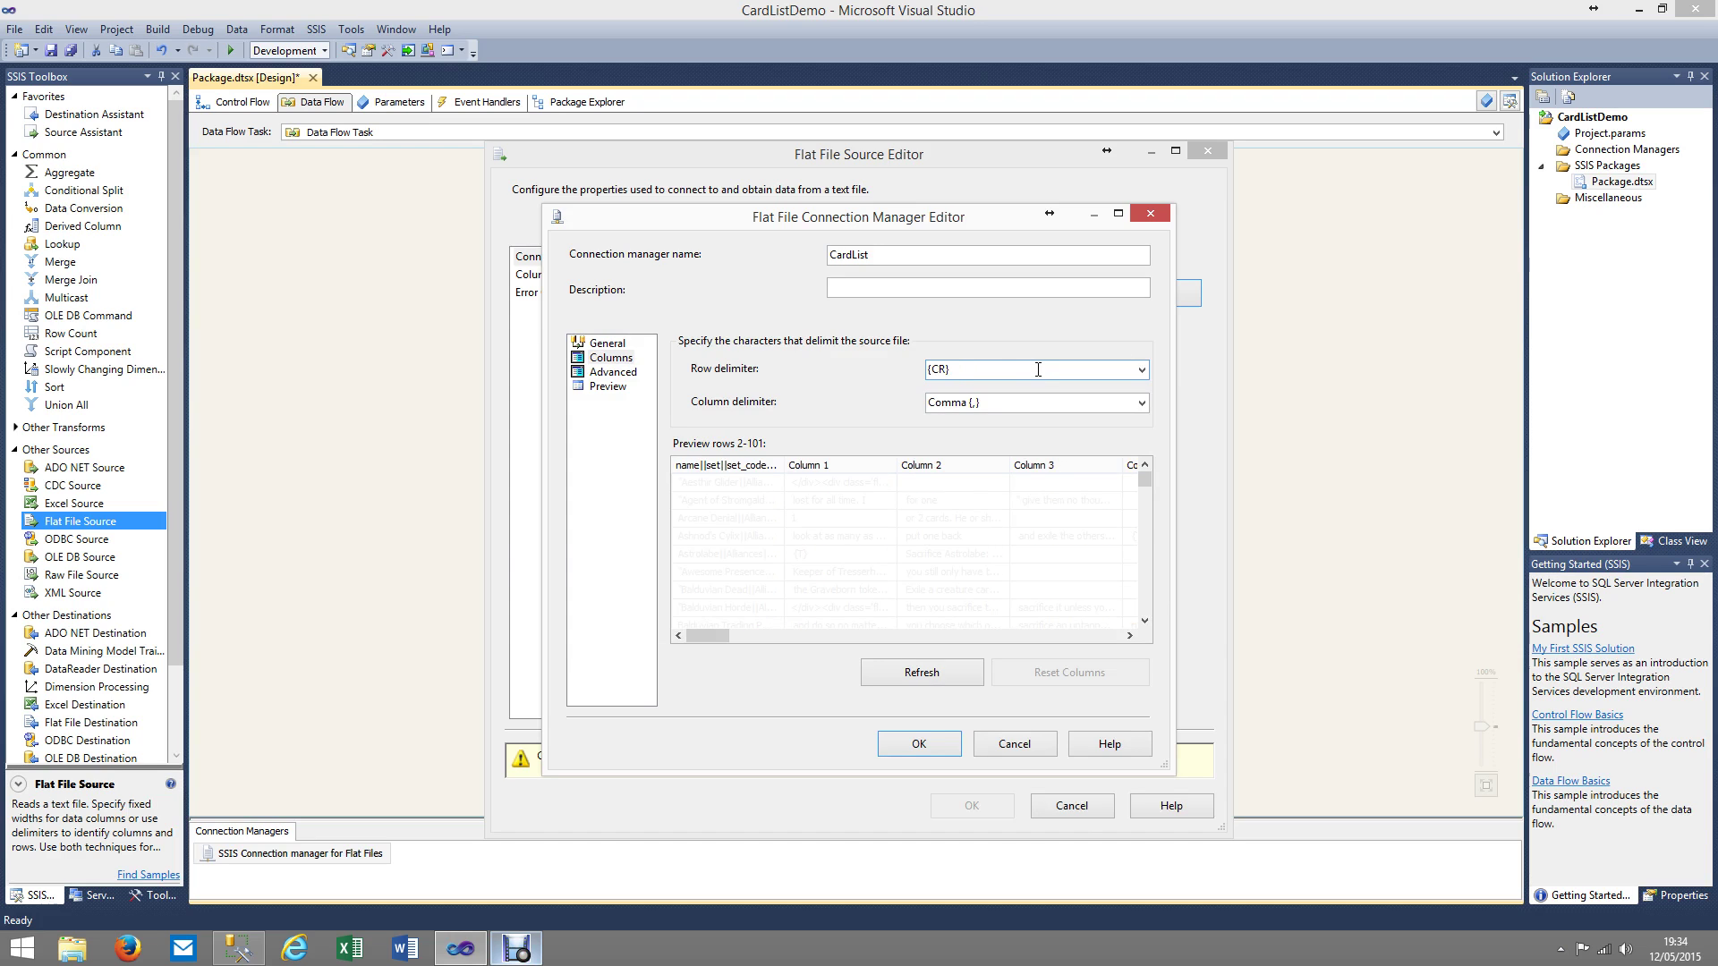
# Set the column delimiter to {|}{|}, refresh the preview rows and accept the flat file source settings
pyautogui.click(1019, 401)
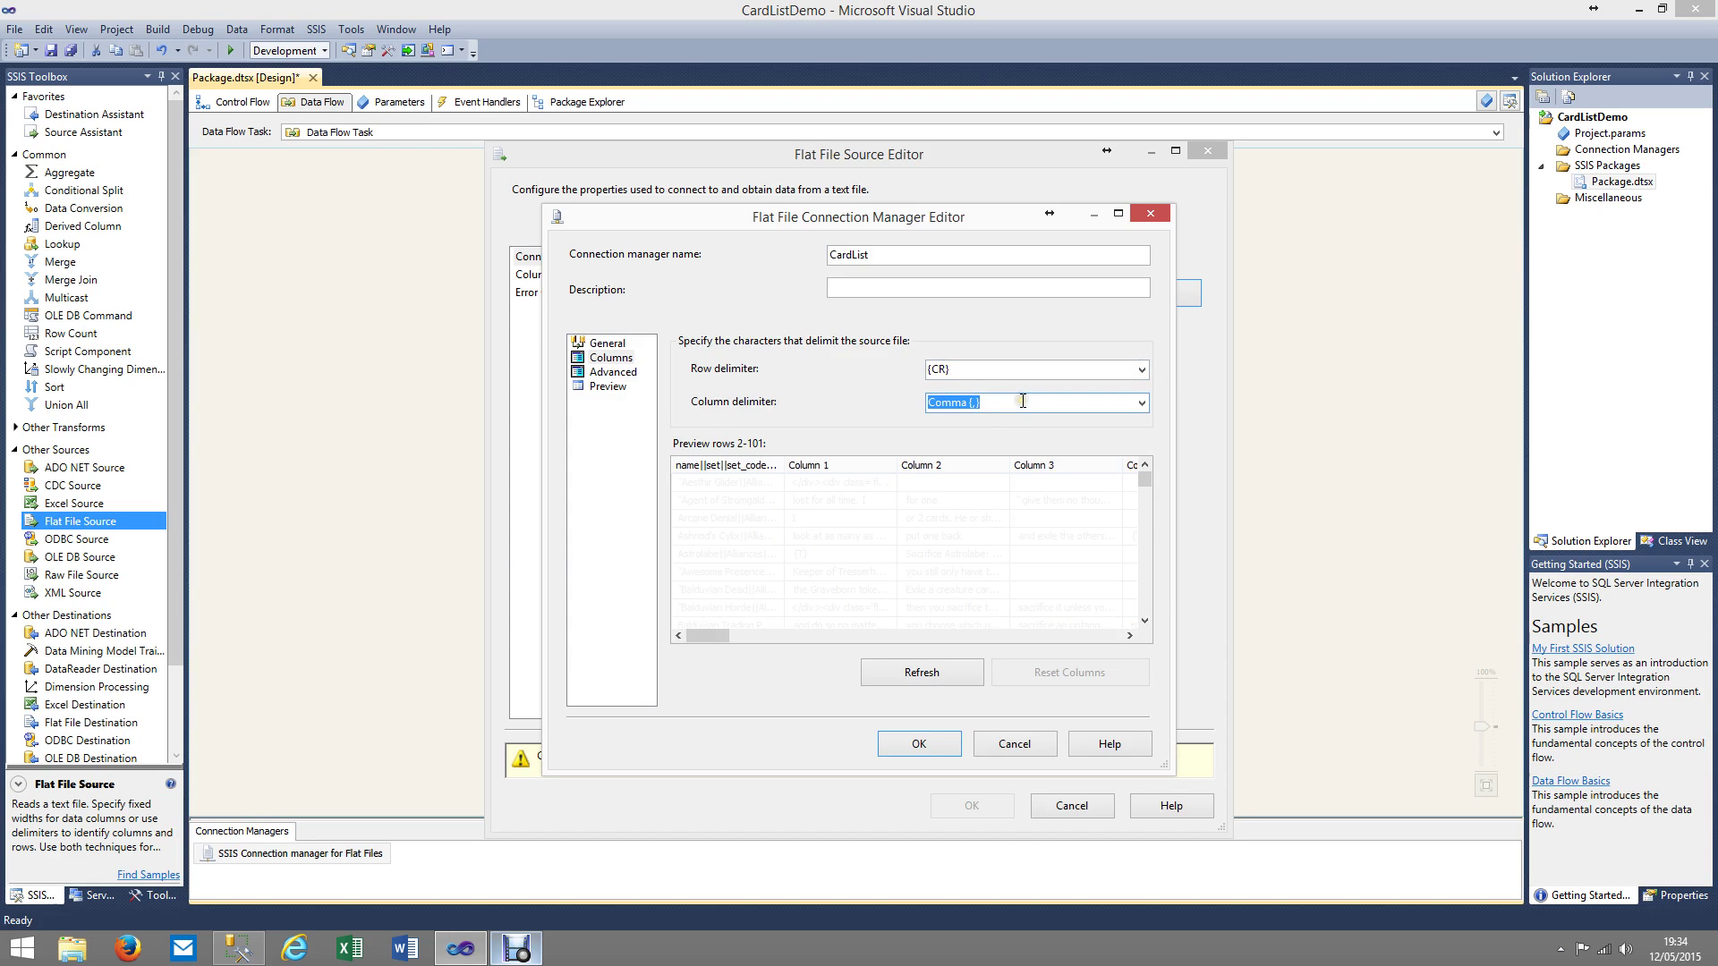
pyautogui.write('{|}{|')
pyautogui.click(969, 680)
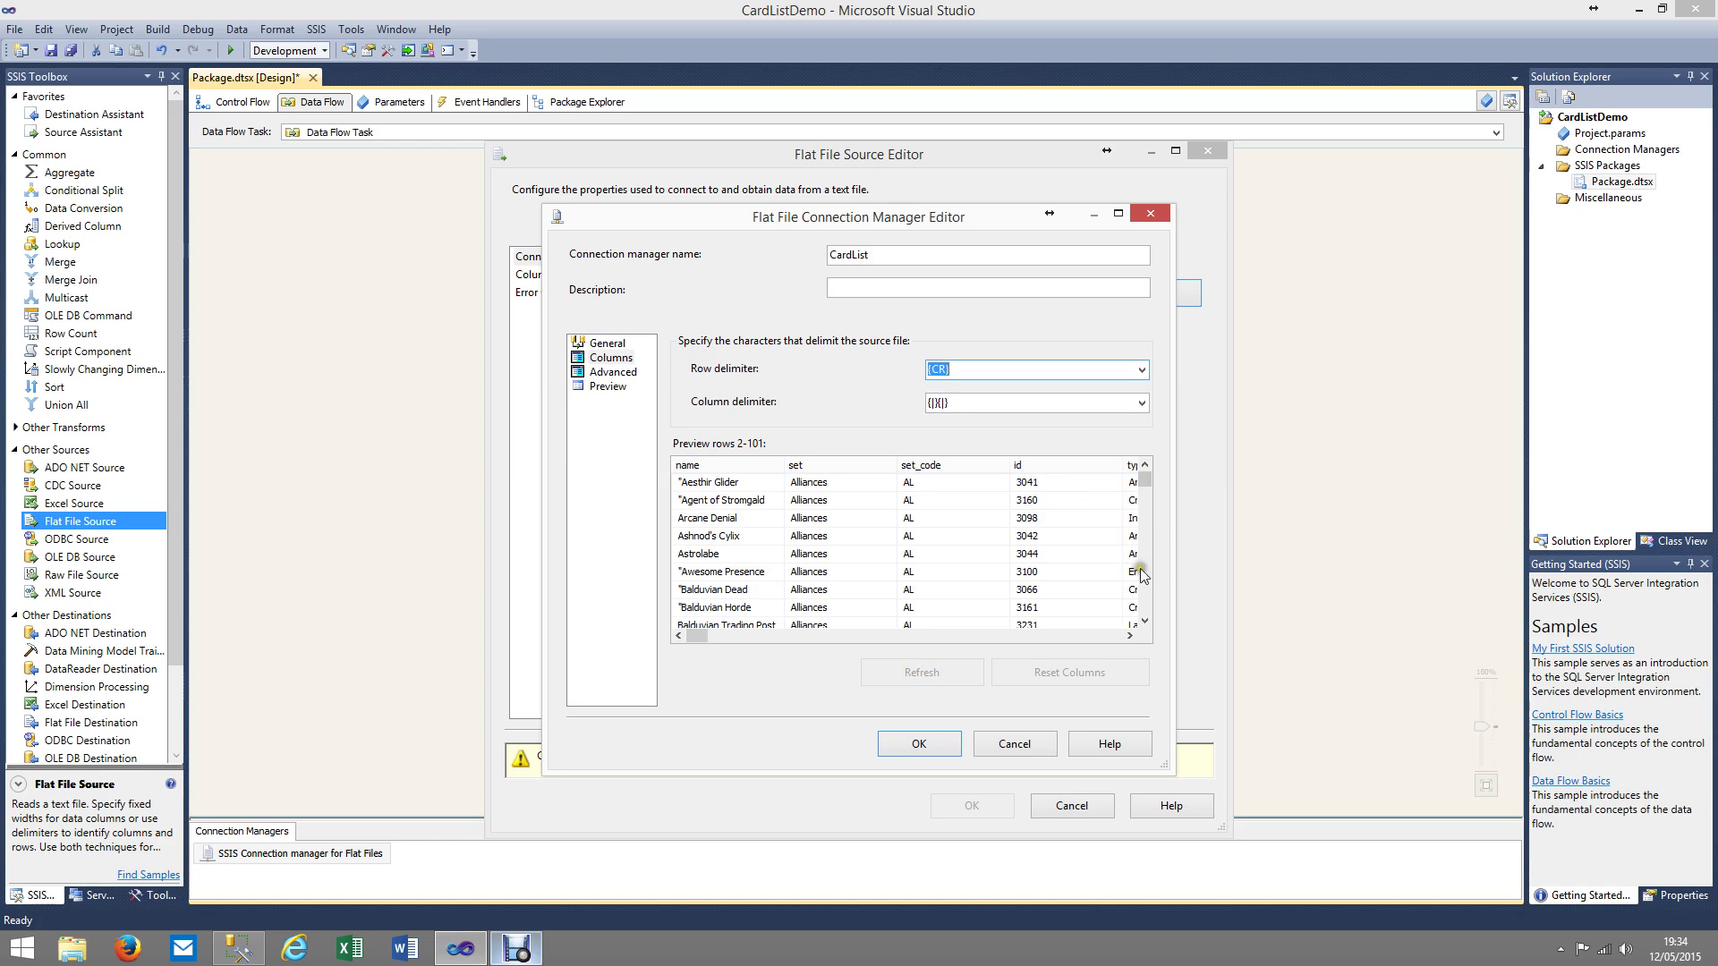
pyautogui.moveTo(705, 636); pyautogui.dragTo(637, 597)
pyautogui.click(926, 745)
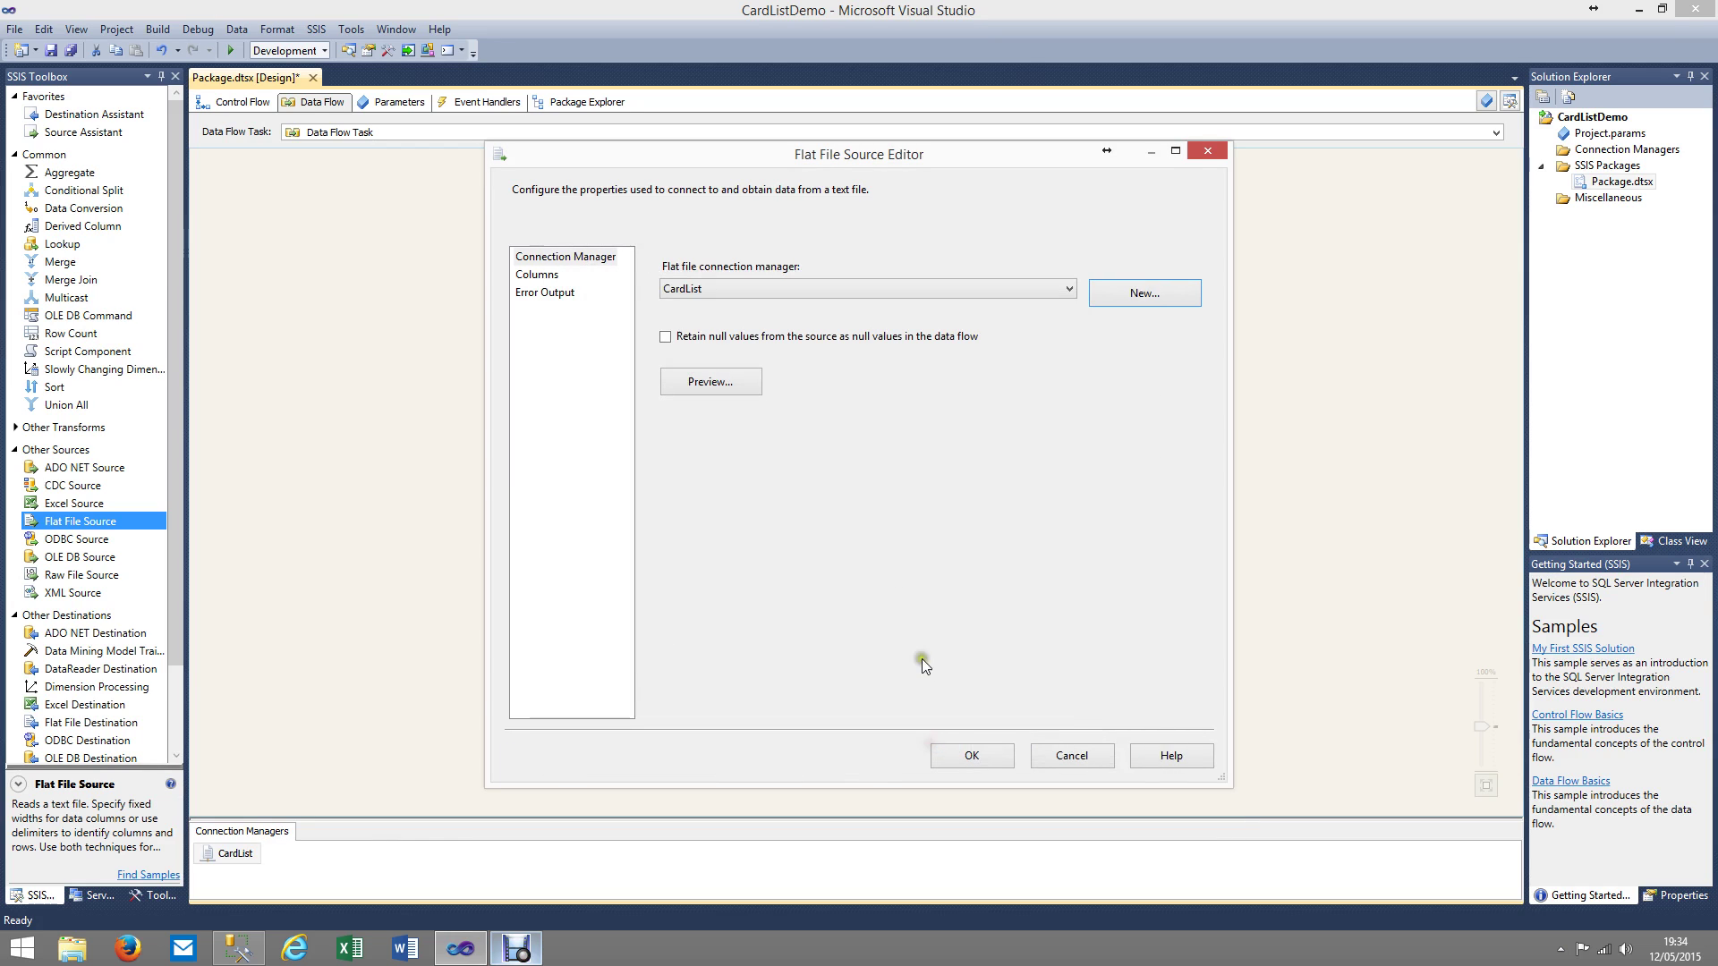
pyautogui.click(975, 754)
# Rename the Flat File Source as CardList CSV
pyautogui.rightClick(602, 285)
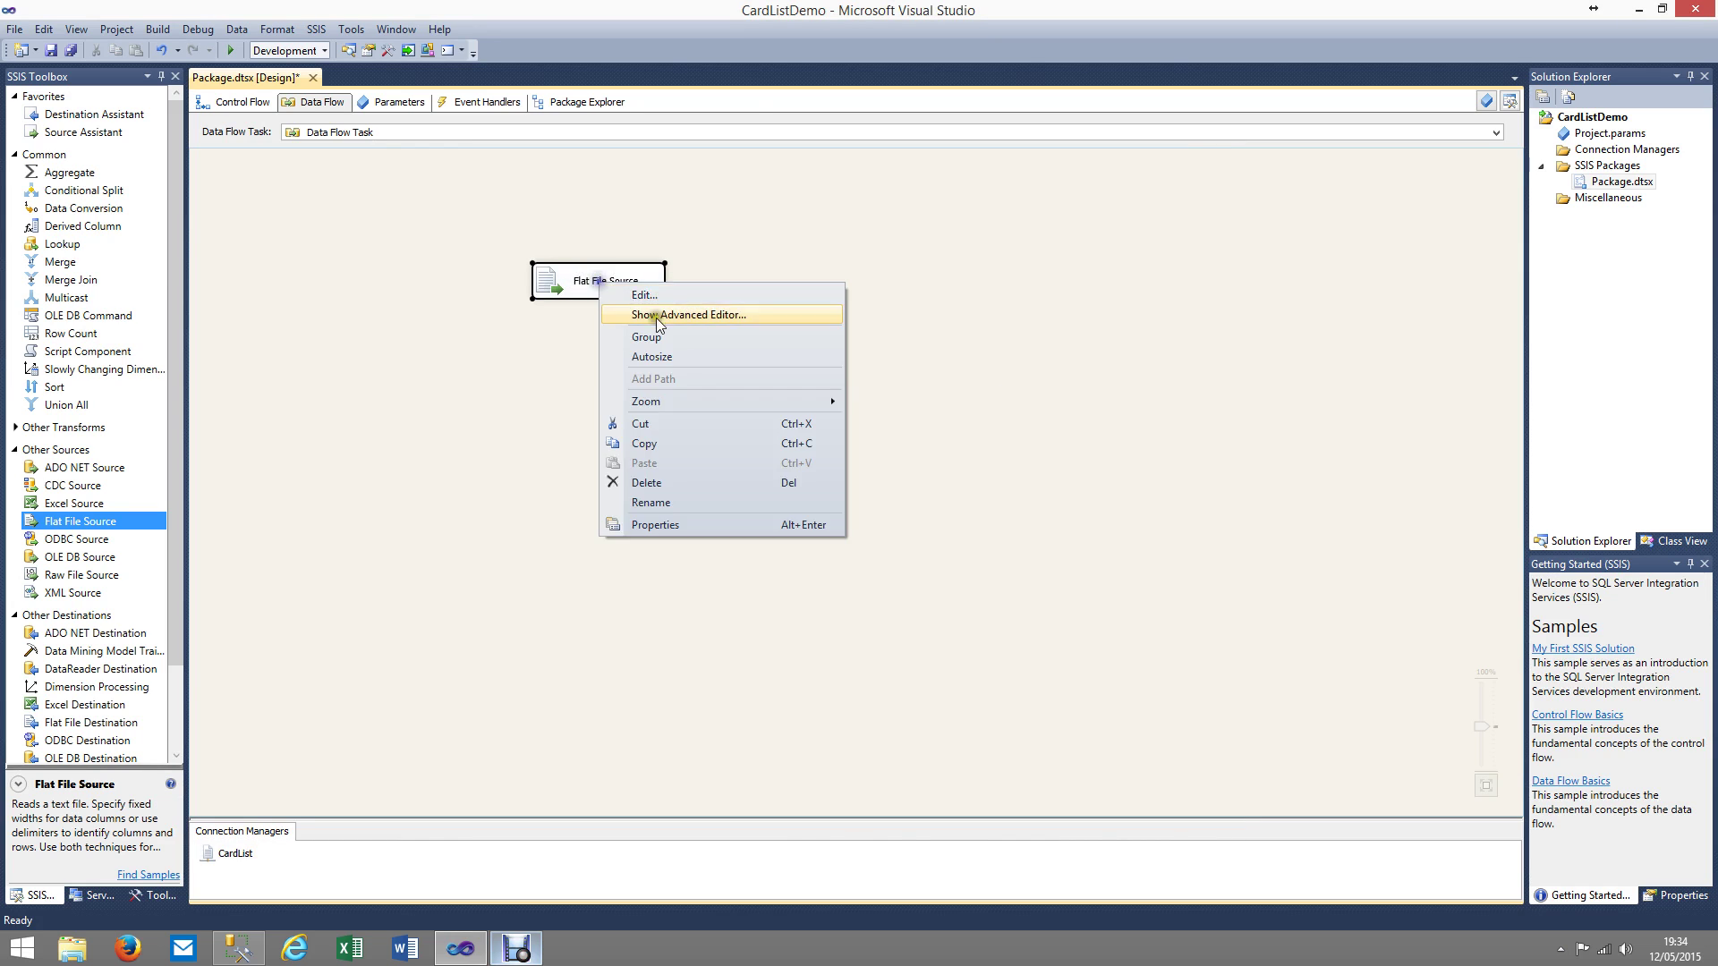
pyautogui.click(649, 494)
pyautogui.write('CardList')
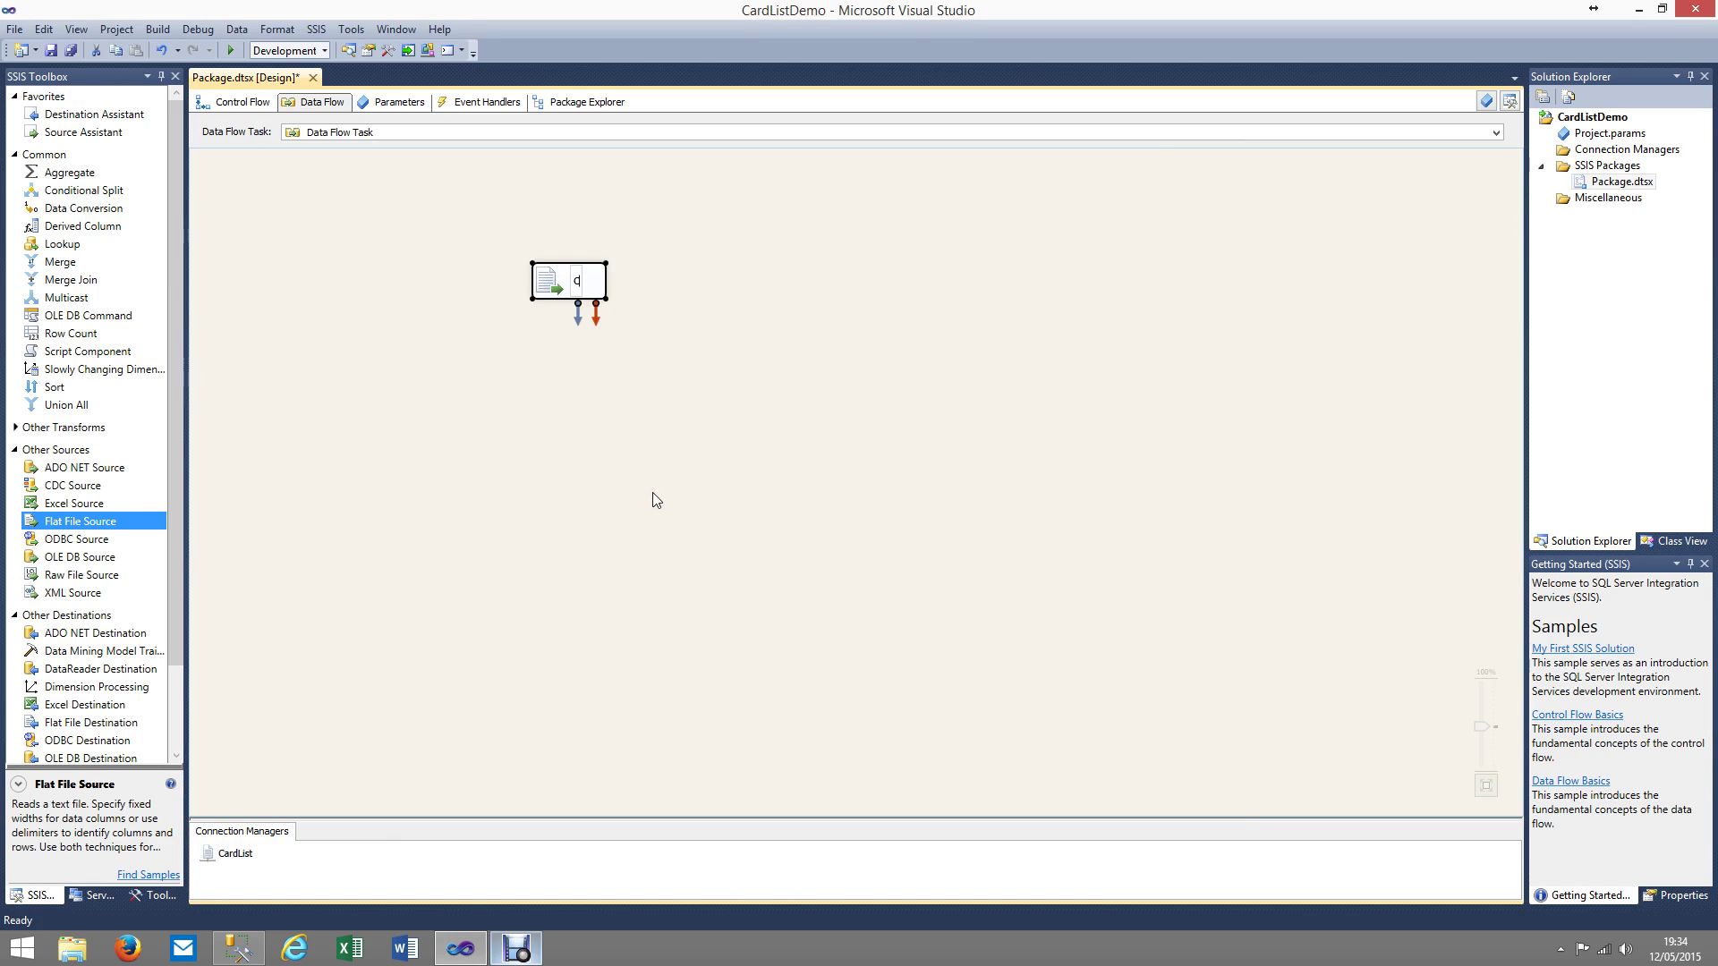
pyautogui.write(' C')
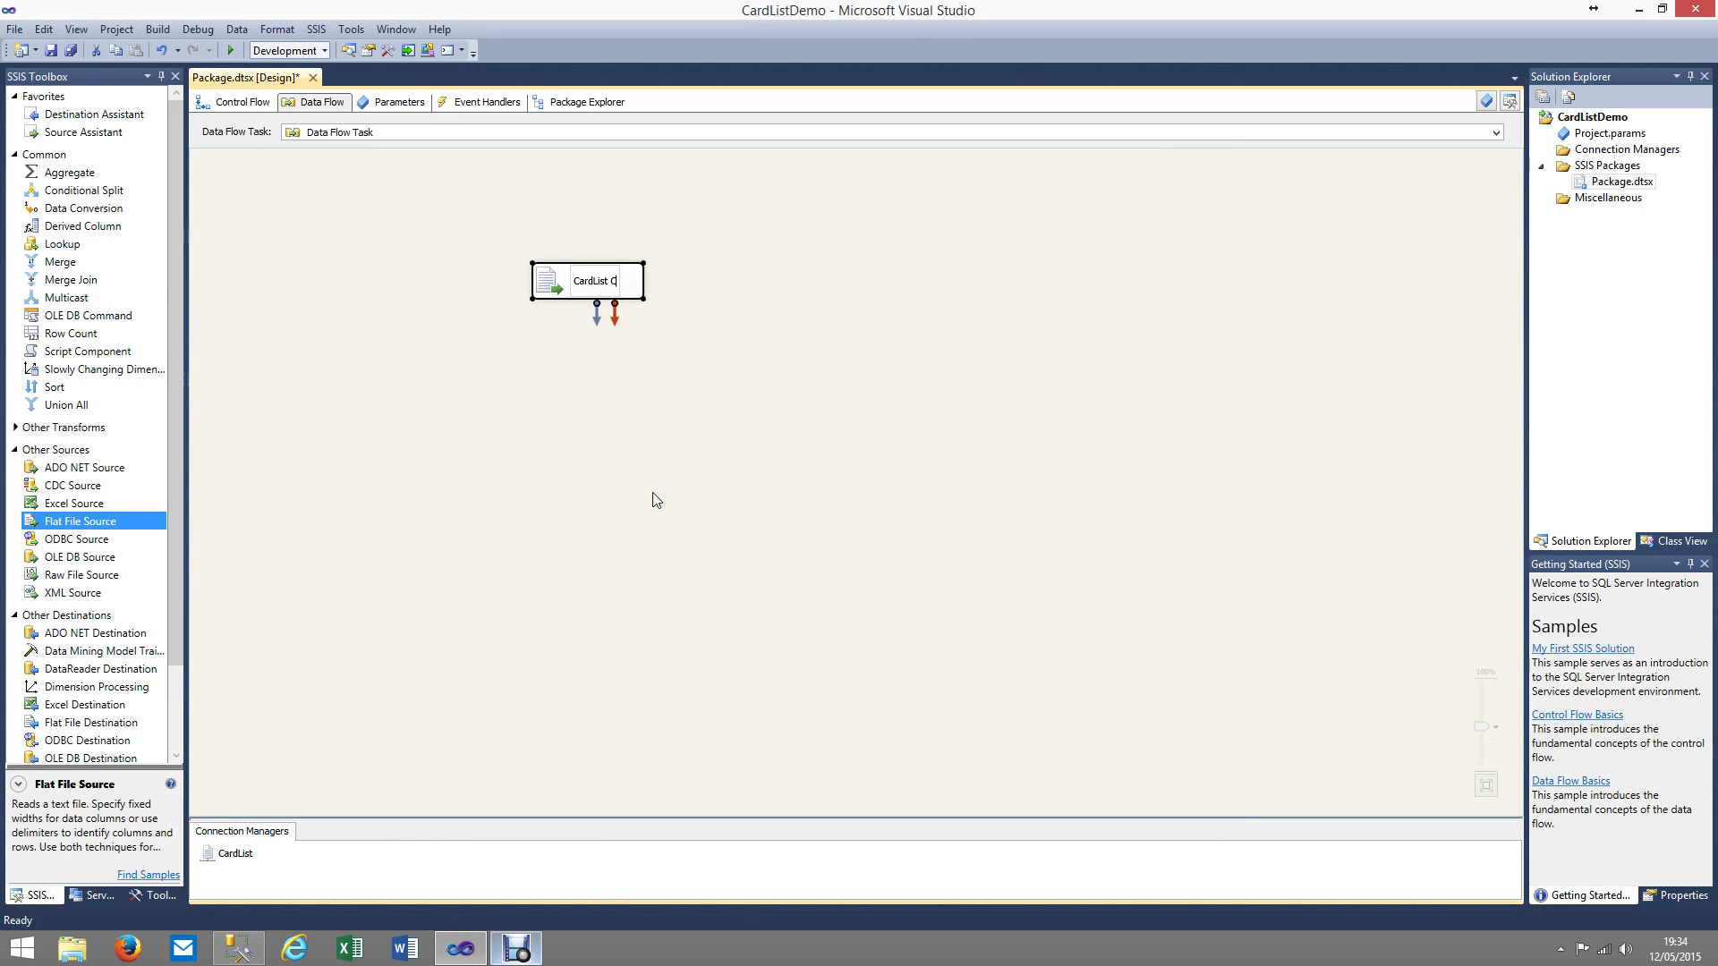
pyautogui.write('SV')
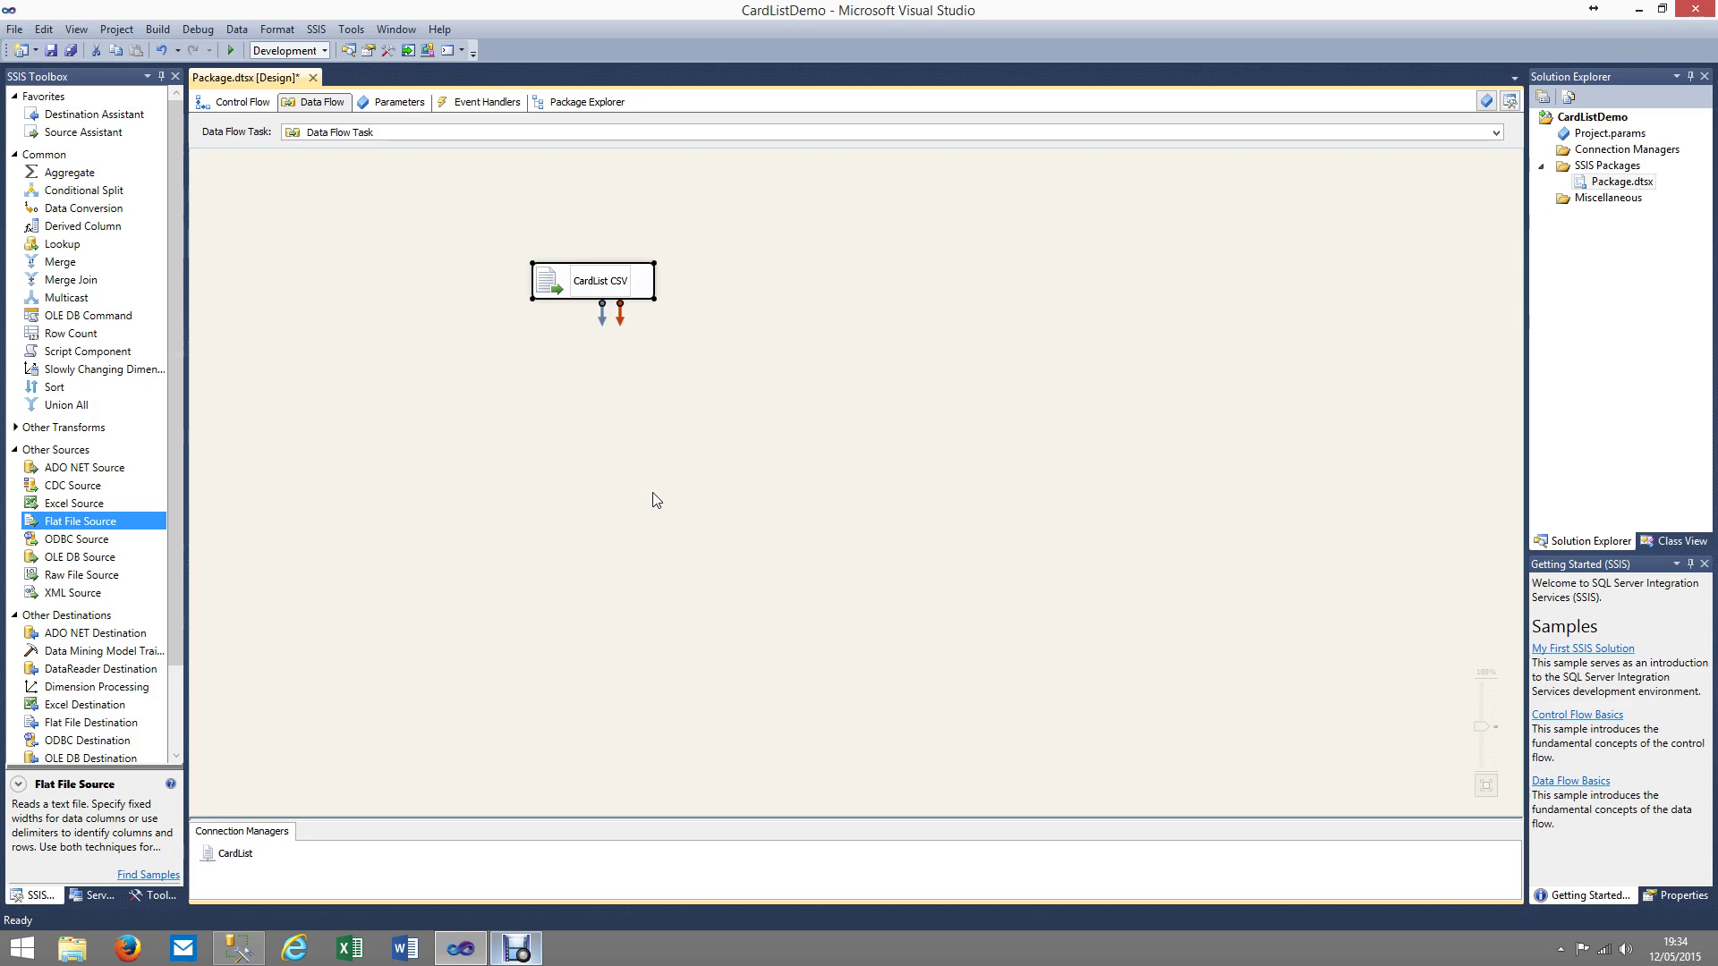
pyautogui.click(802, 437)
# Add an OLE DB Destination below the CardList CSV source and rename it as CardList stg
pyautogui.click(71, 759)
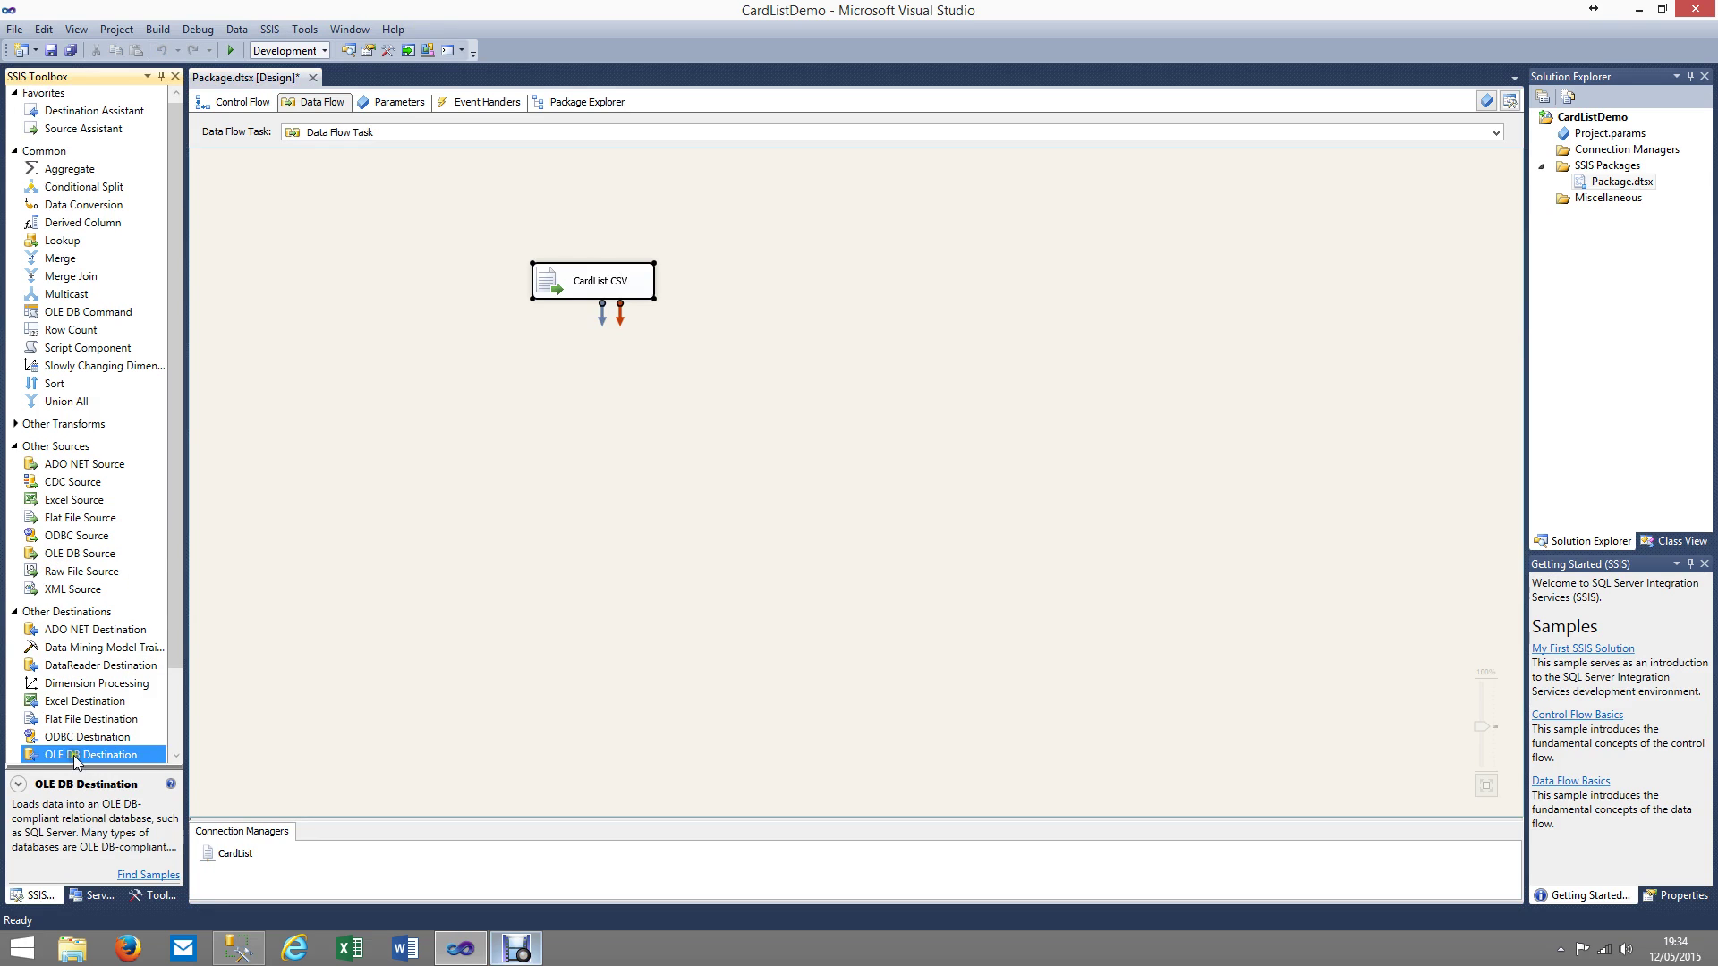
pyautogui.moveTo(73, 755); pyautogui.dragTo(592, 389)
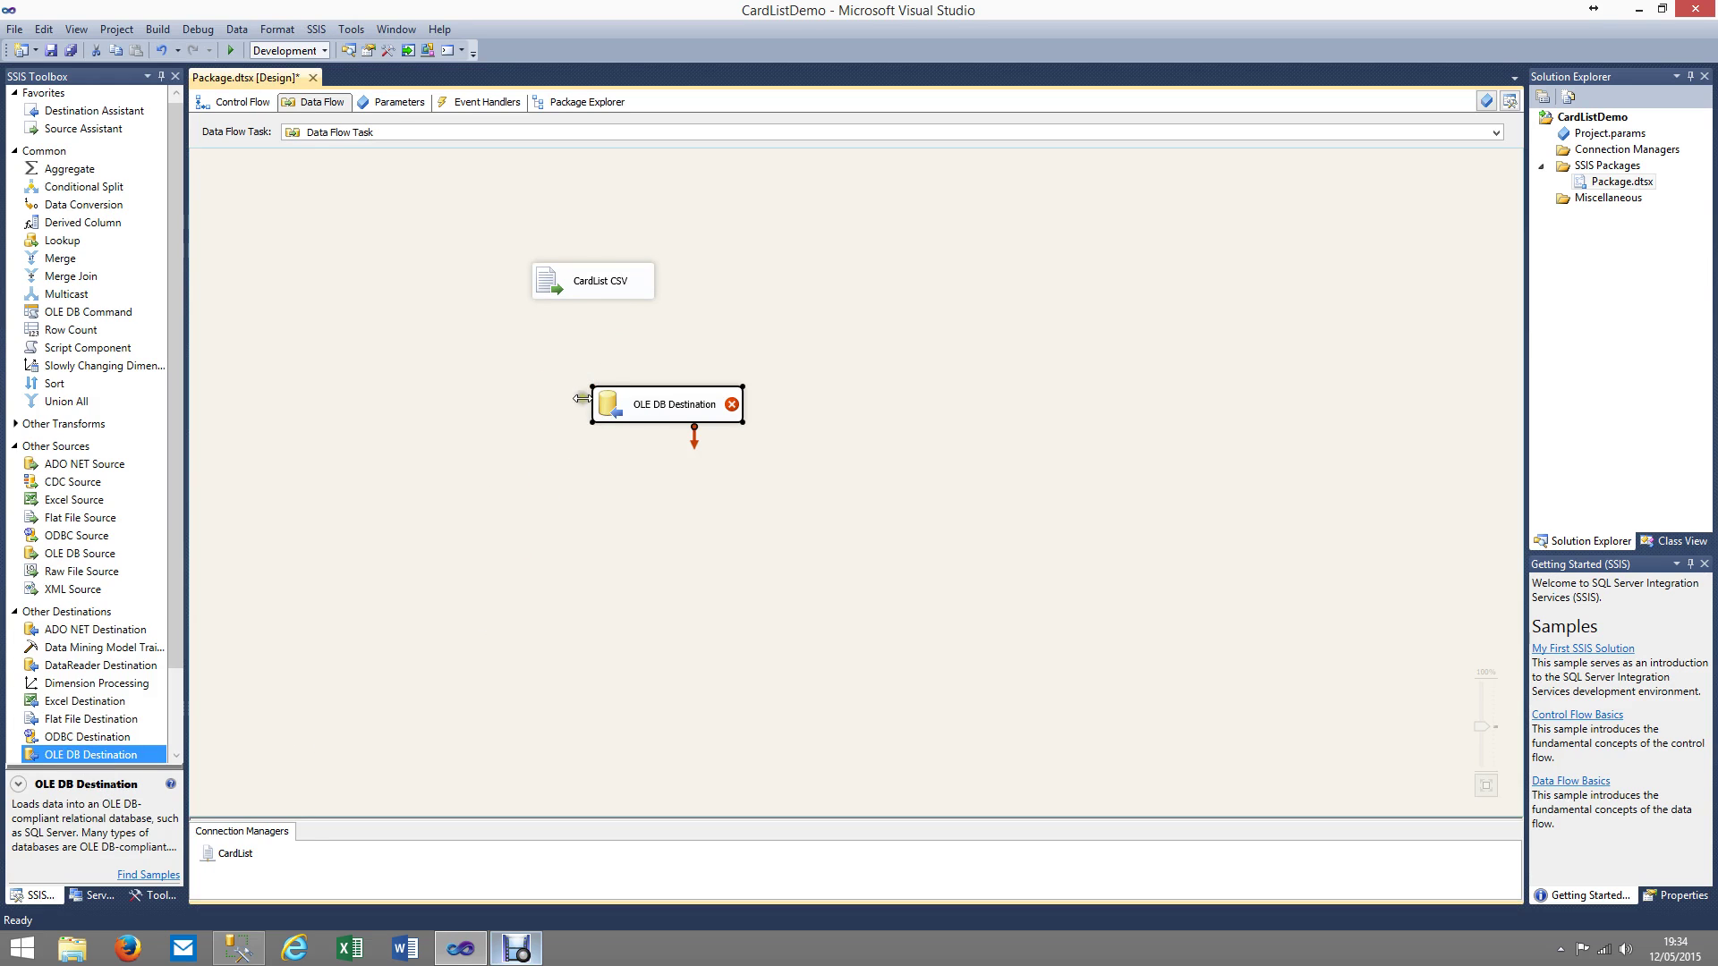
pyautogui.rightClick(680, 411)
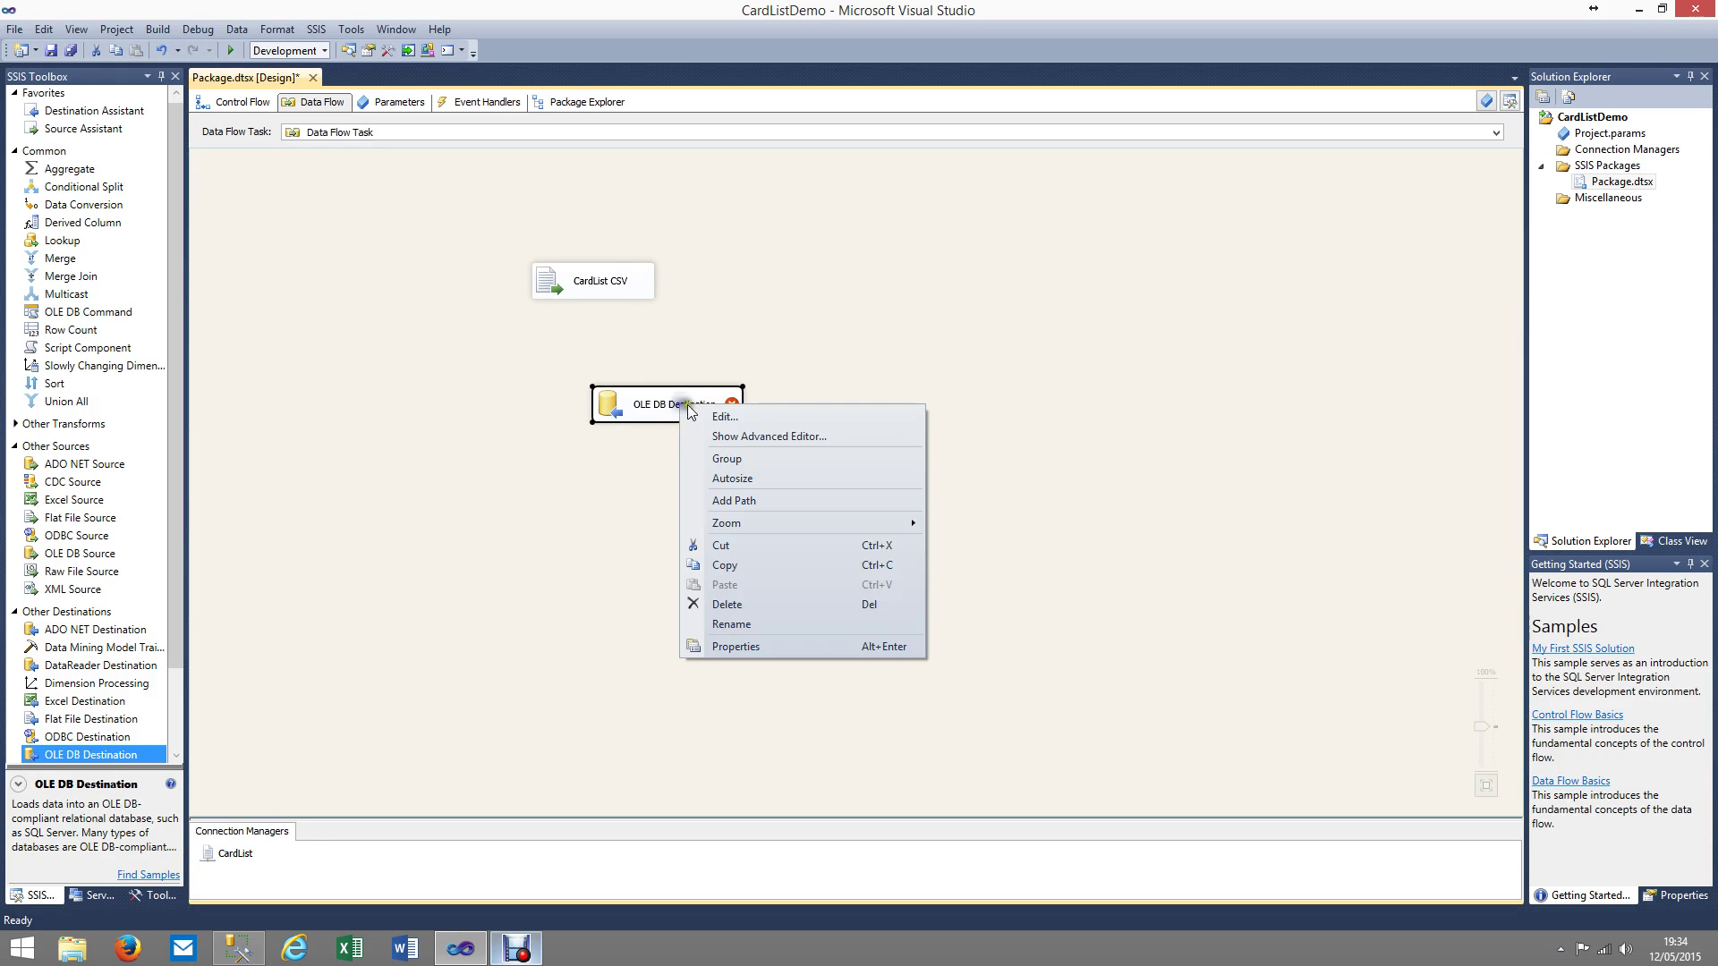
pyautogui.click(729, 619)
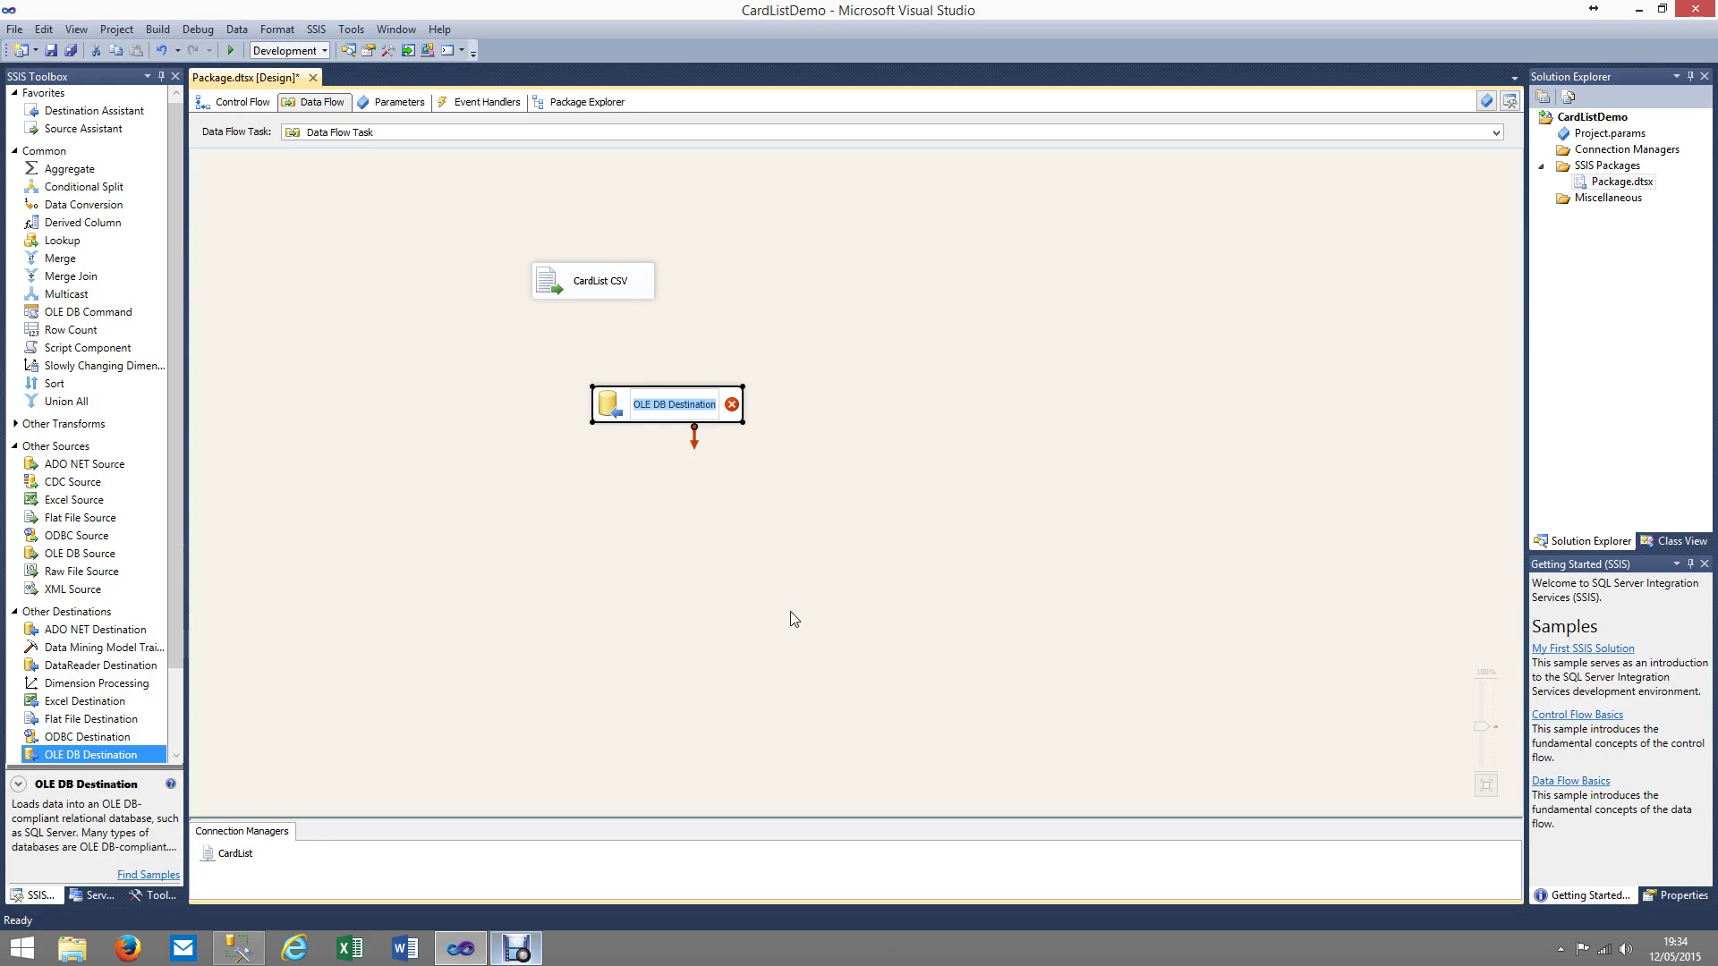
pyautogui.write('CardList')
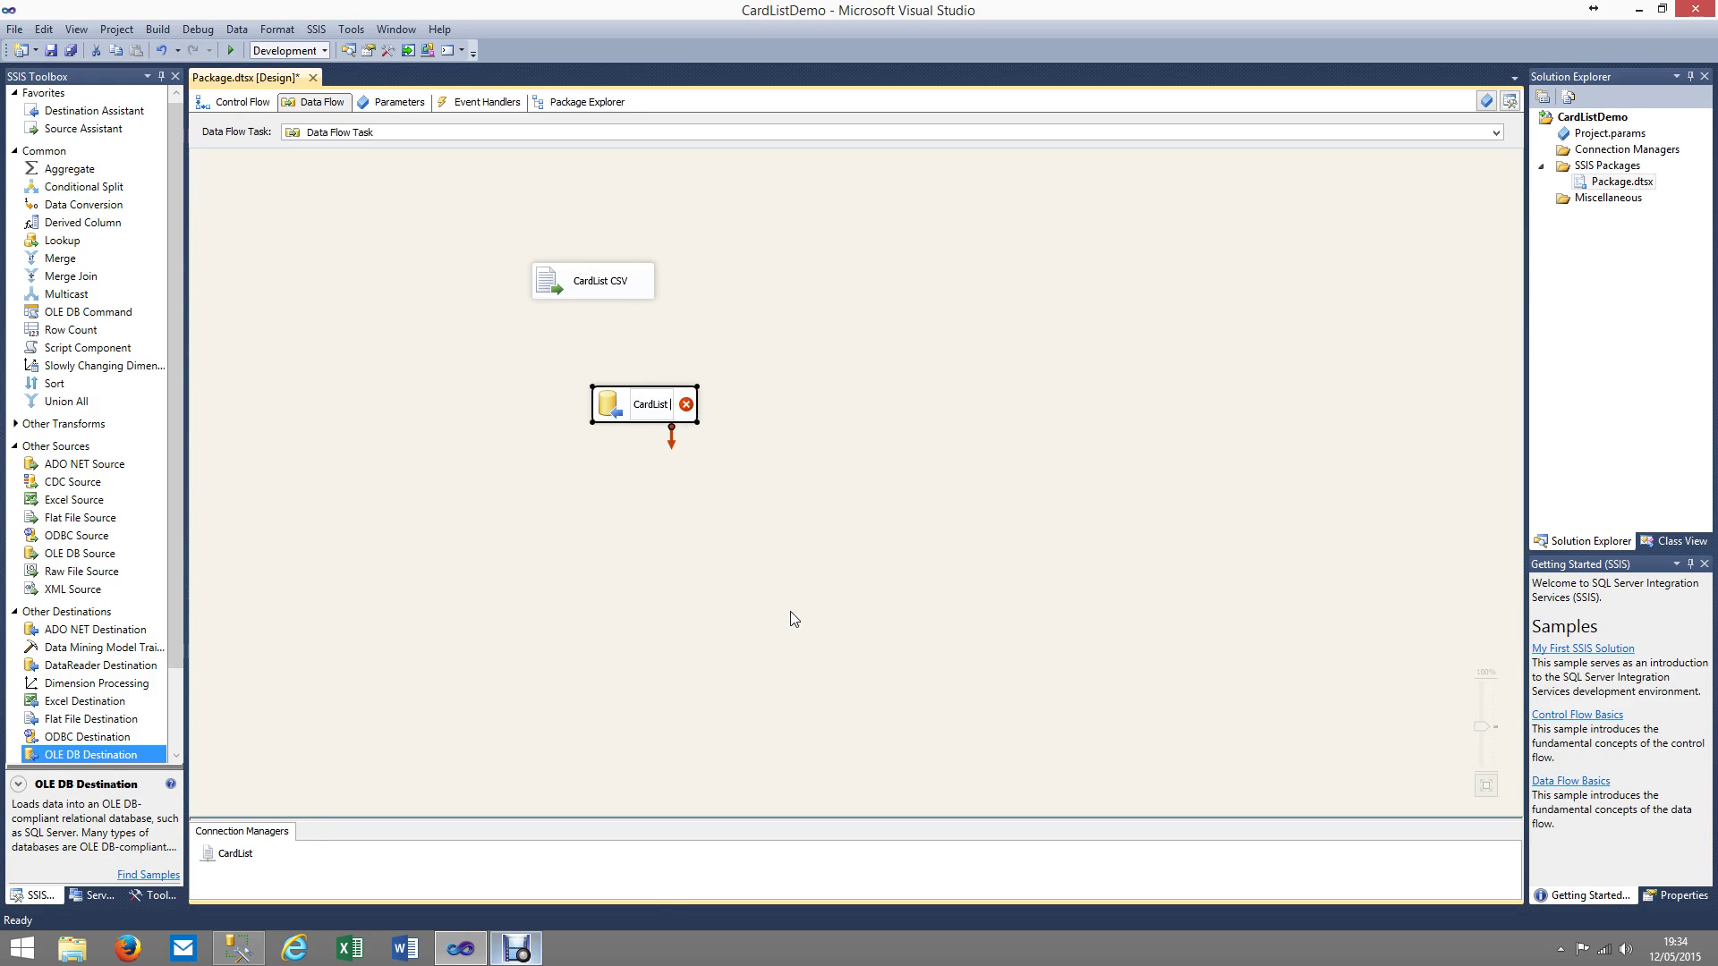
pyautogui.write(' stg')
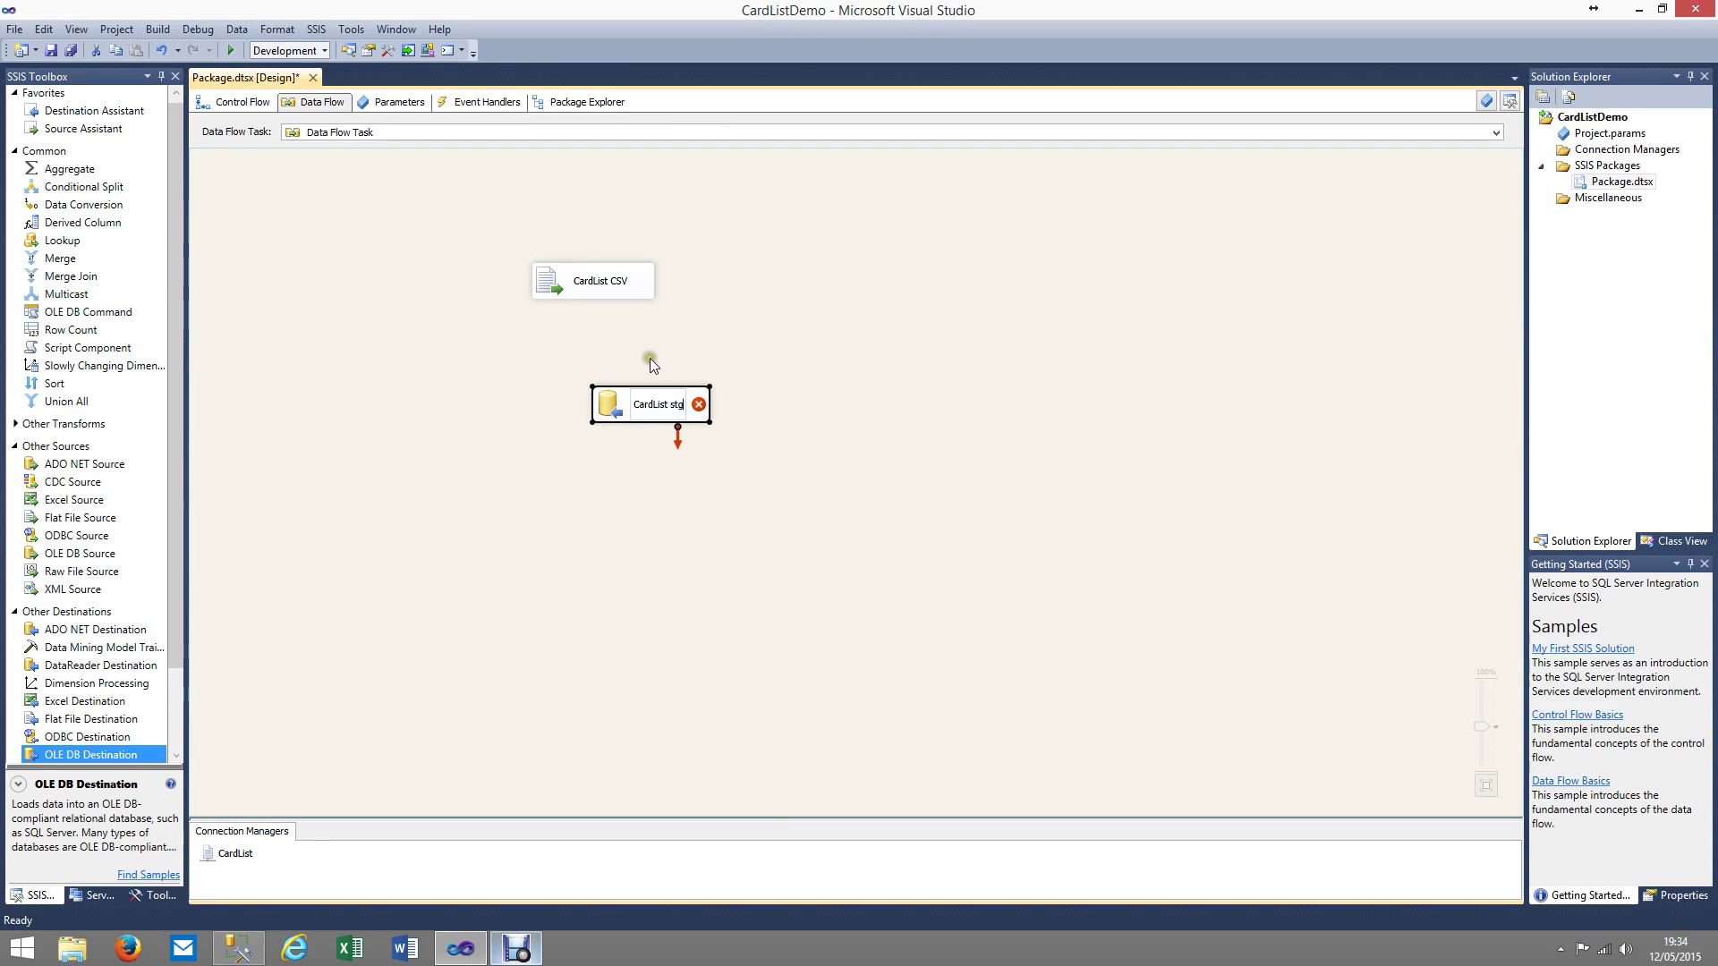
pyautogui.click(863, 375)
# Open the Advanced Editor for the CardList CSV source and expand the output columns of Flat File Source Output
pyautogui.rightClick(607, 286)
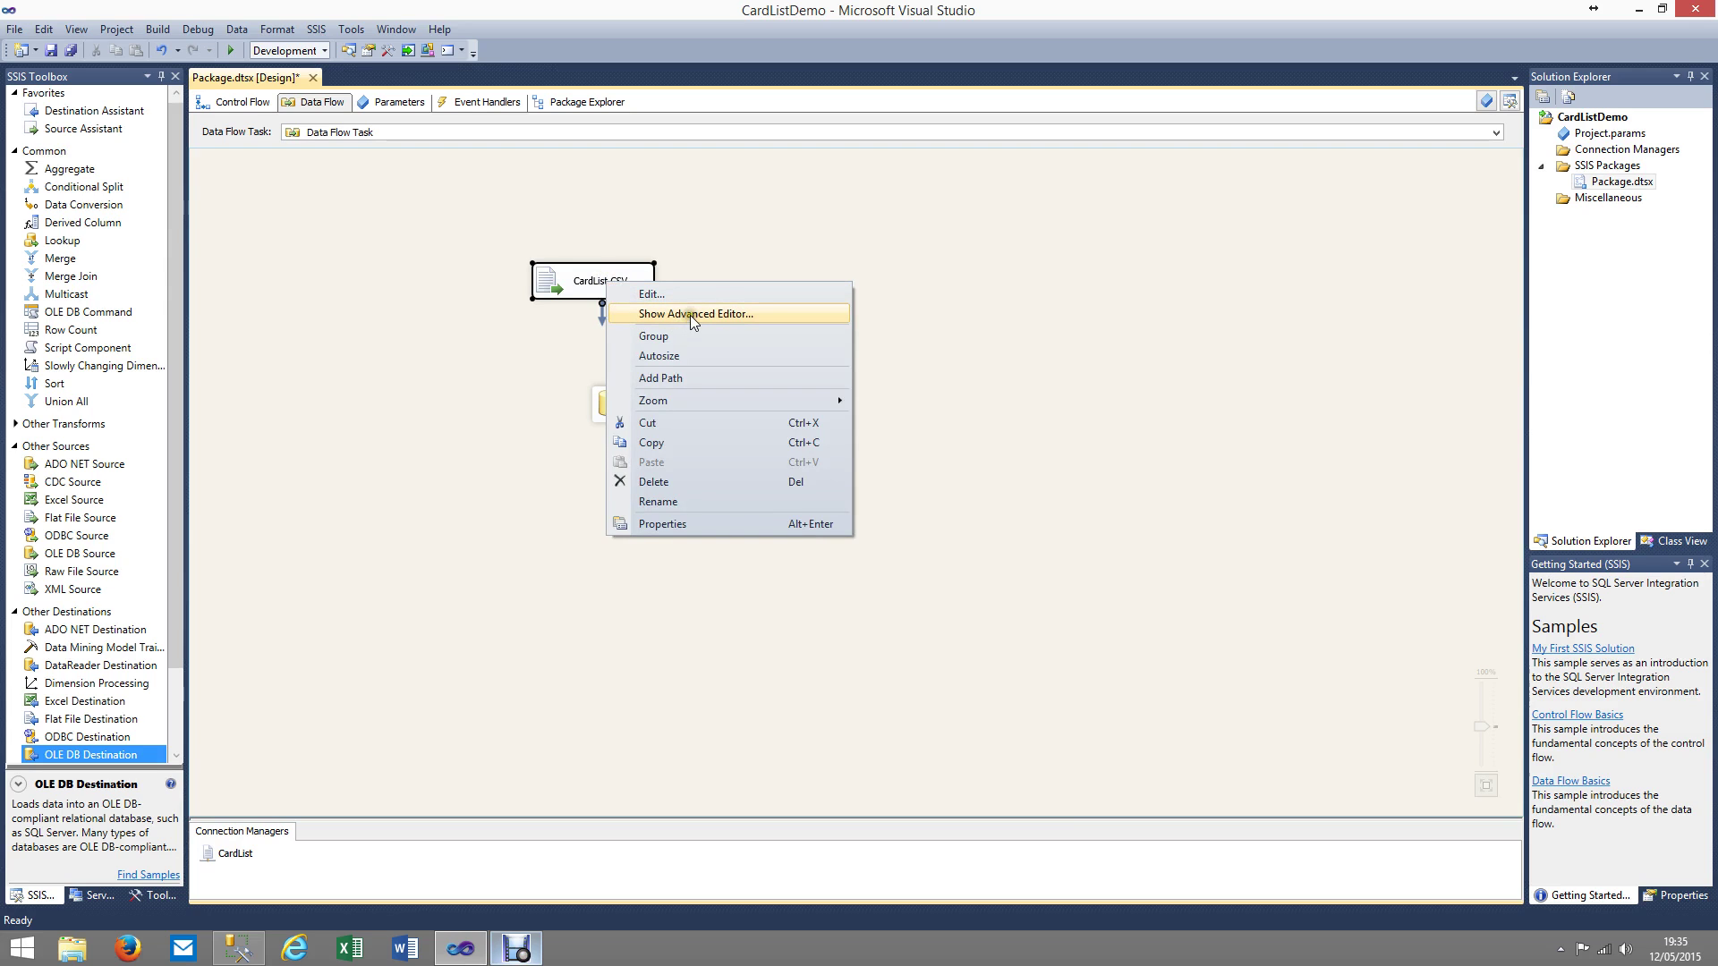
pyautogui.click(663, 315)
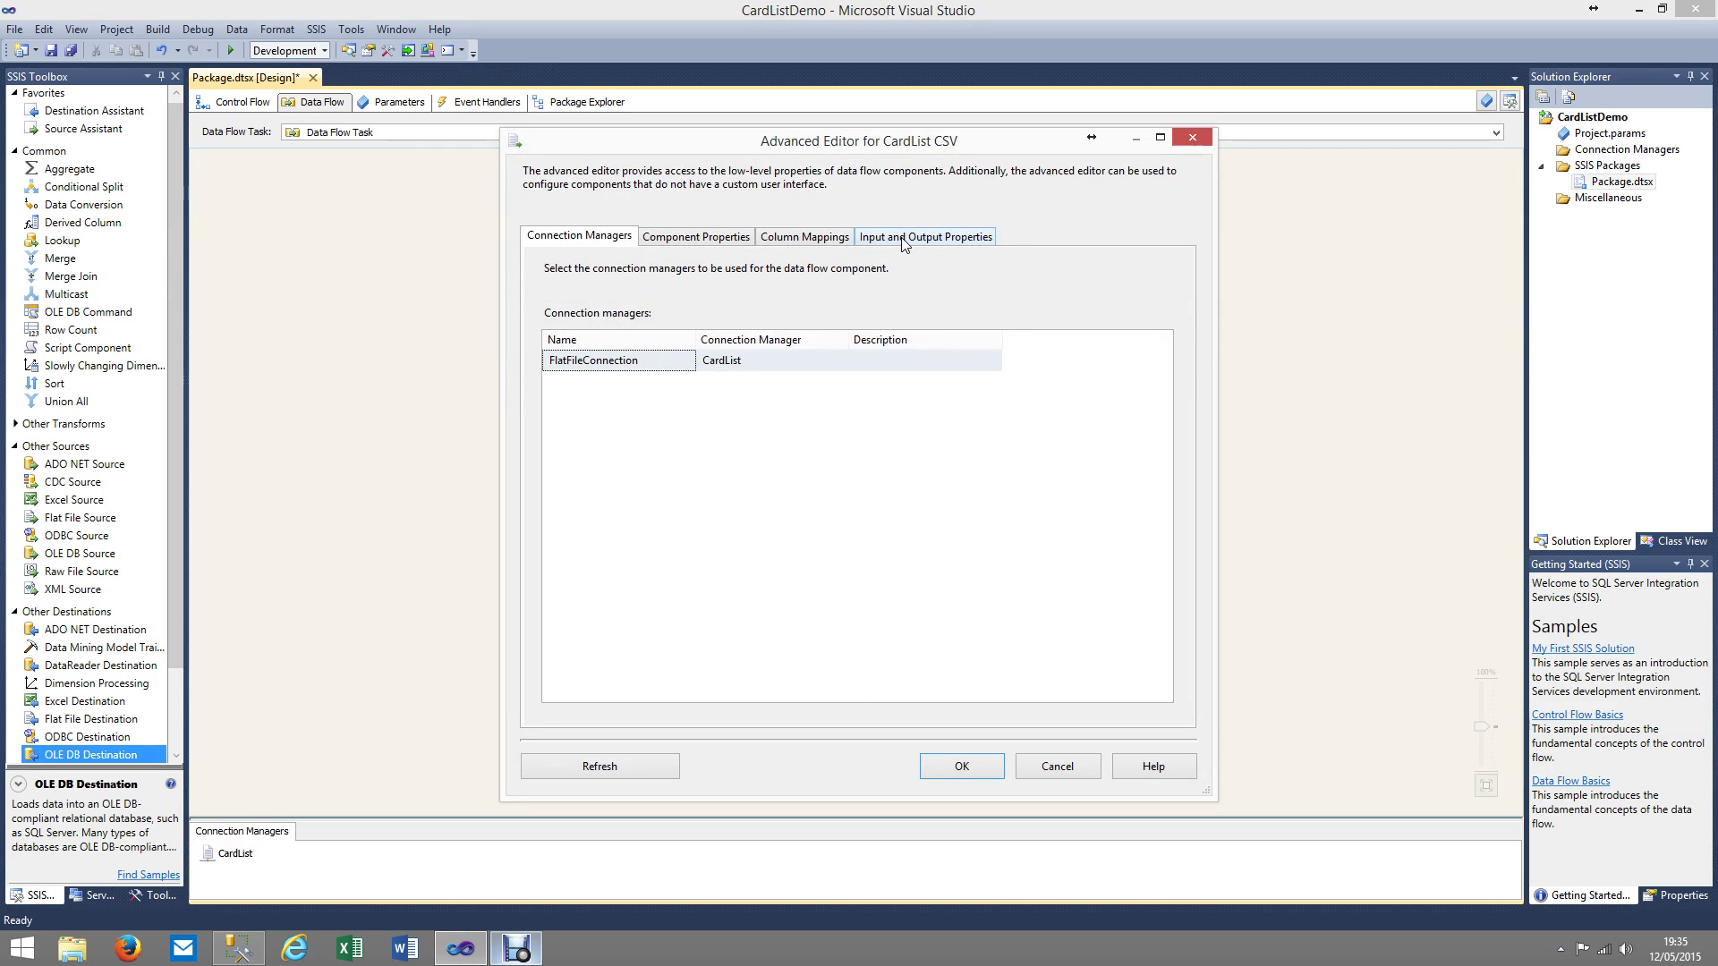
pyautogui.click(902, 242)
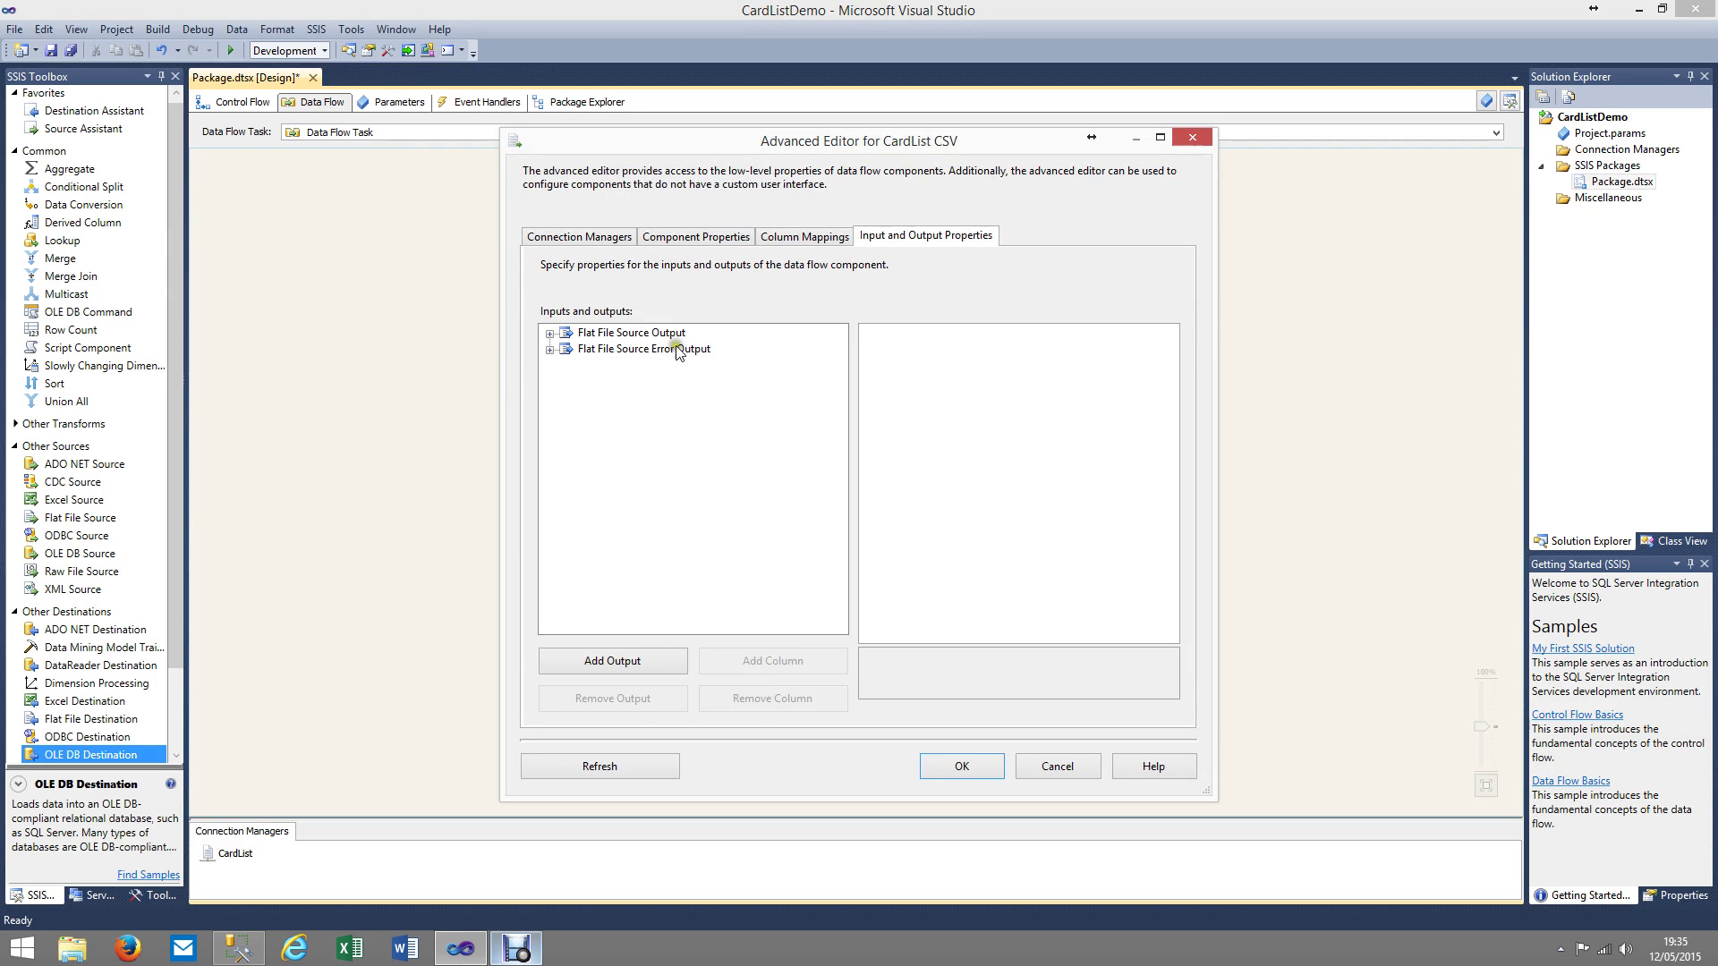
pyautogui.click(549, 333)
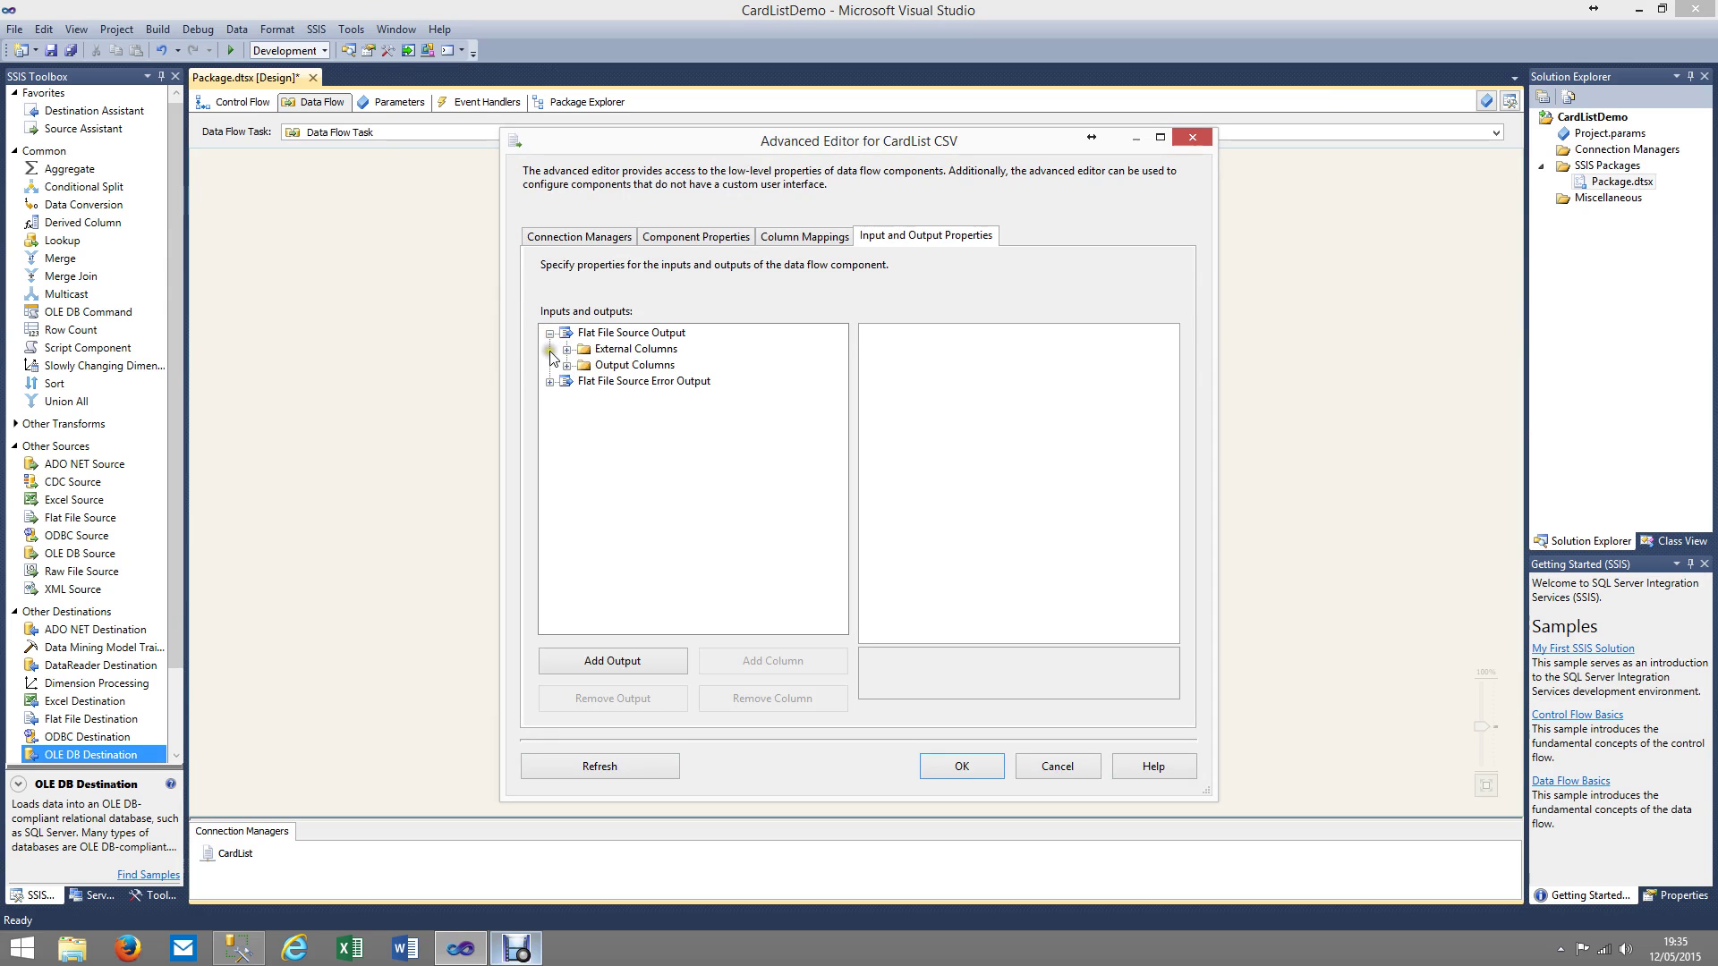
pyautogui.click(566, 365)
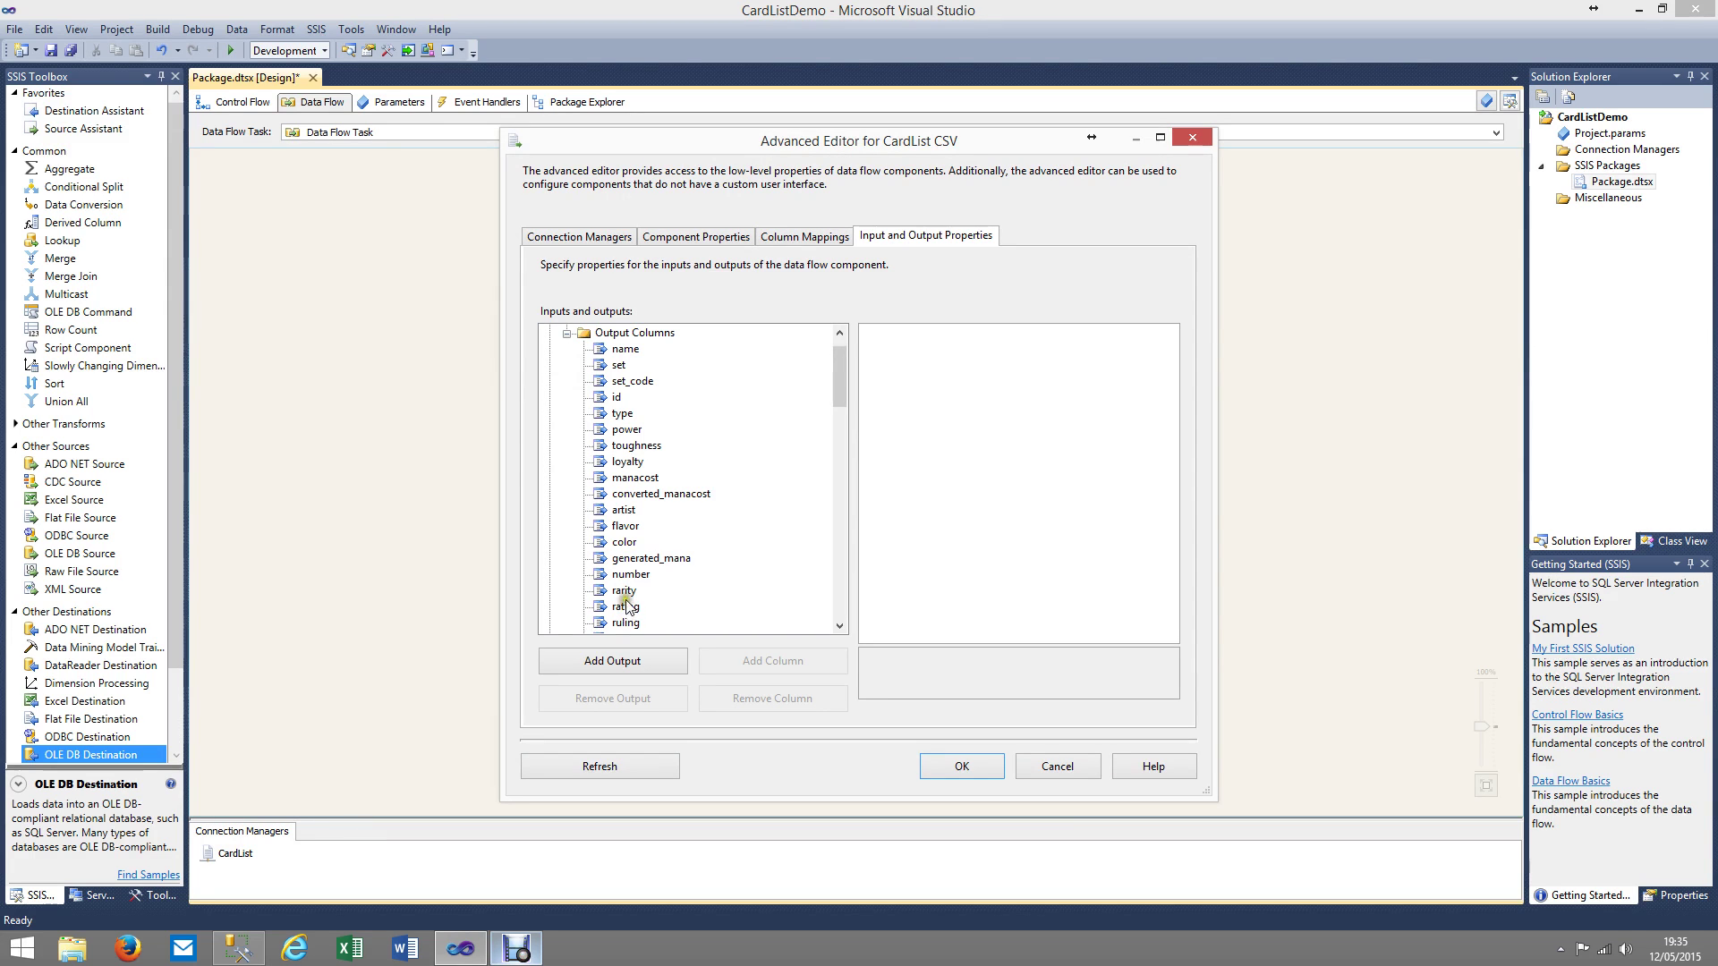
# Set the length of the flavor output column to 8000
pyautogui.moveTo(839, 369); pyautogui.dragTo(834, 395)
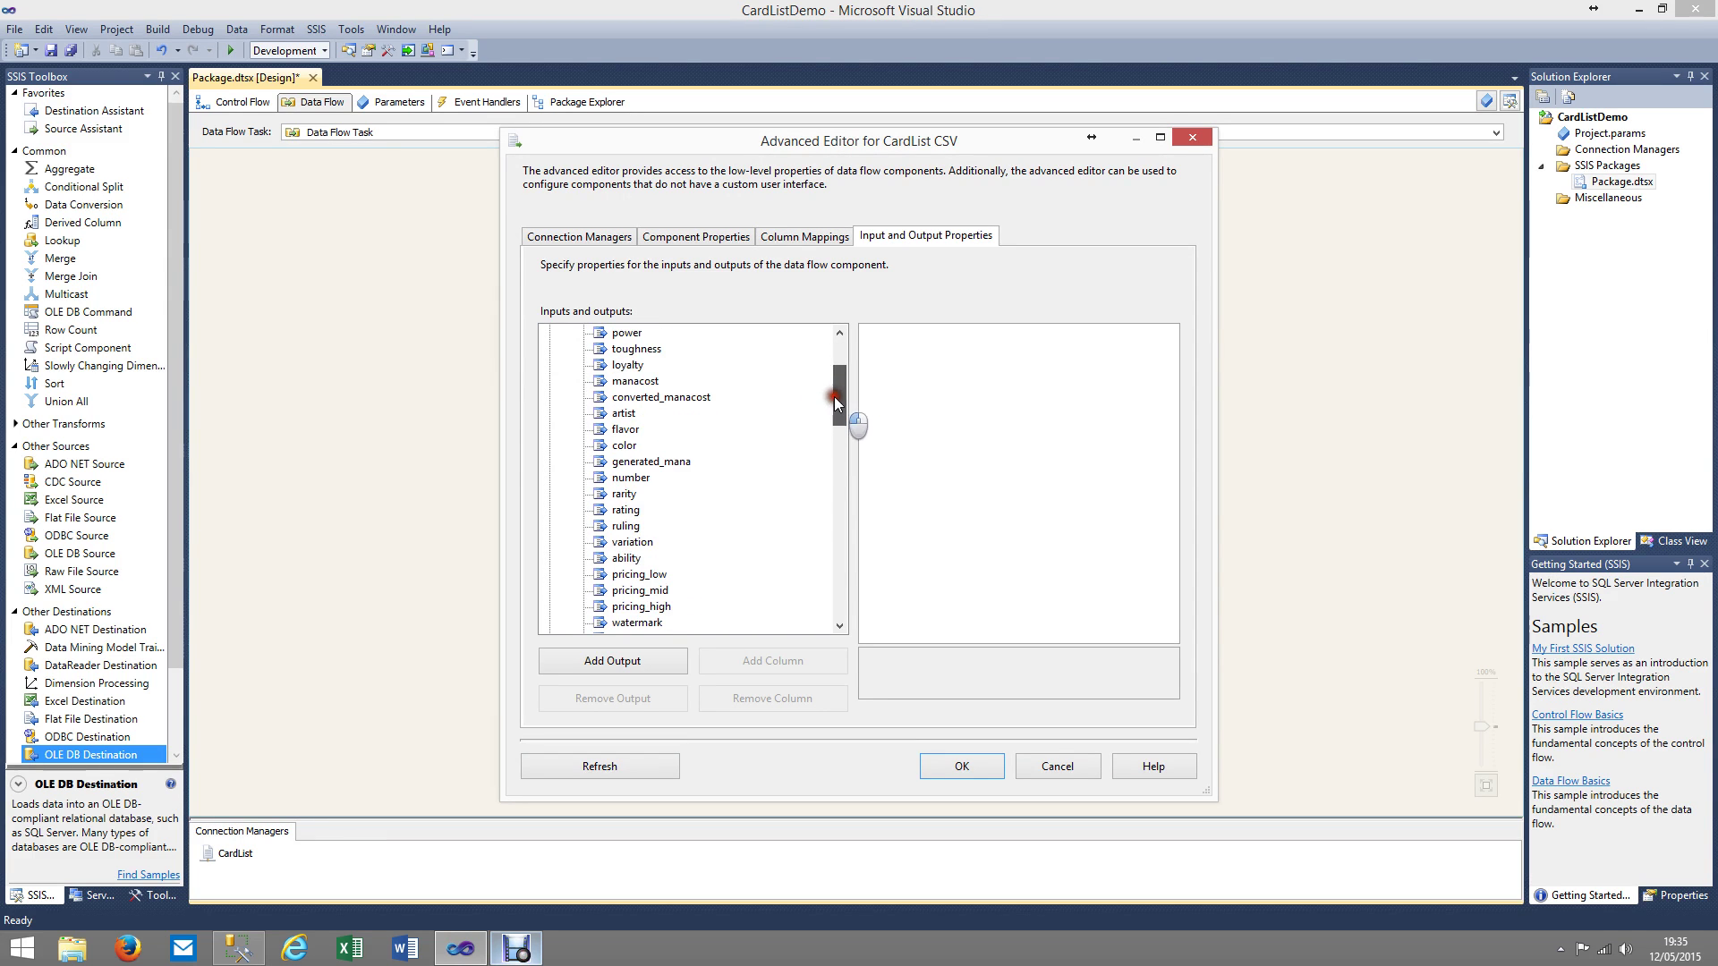
pyautogui.click(626, 430)
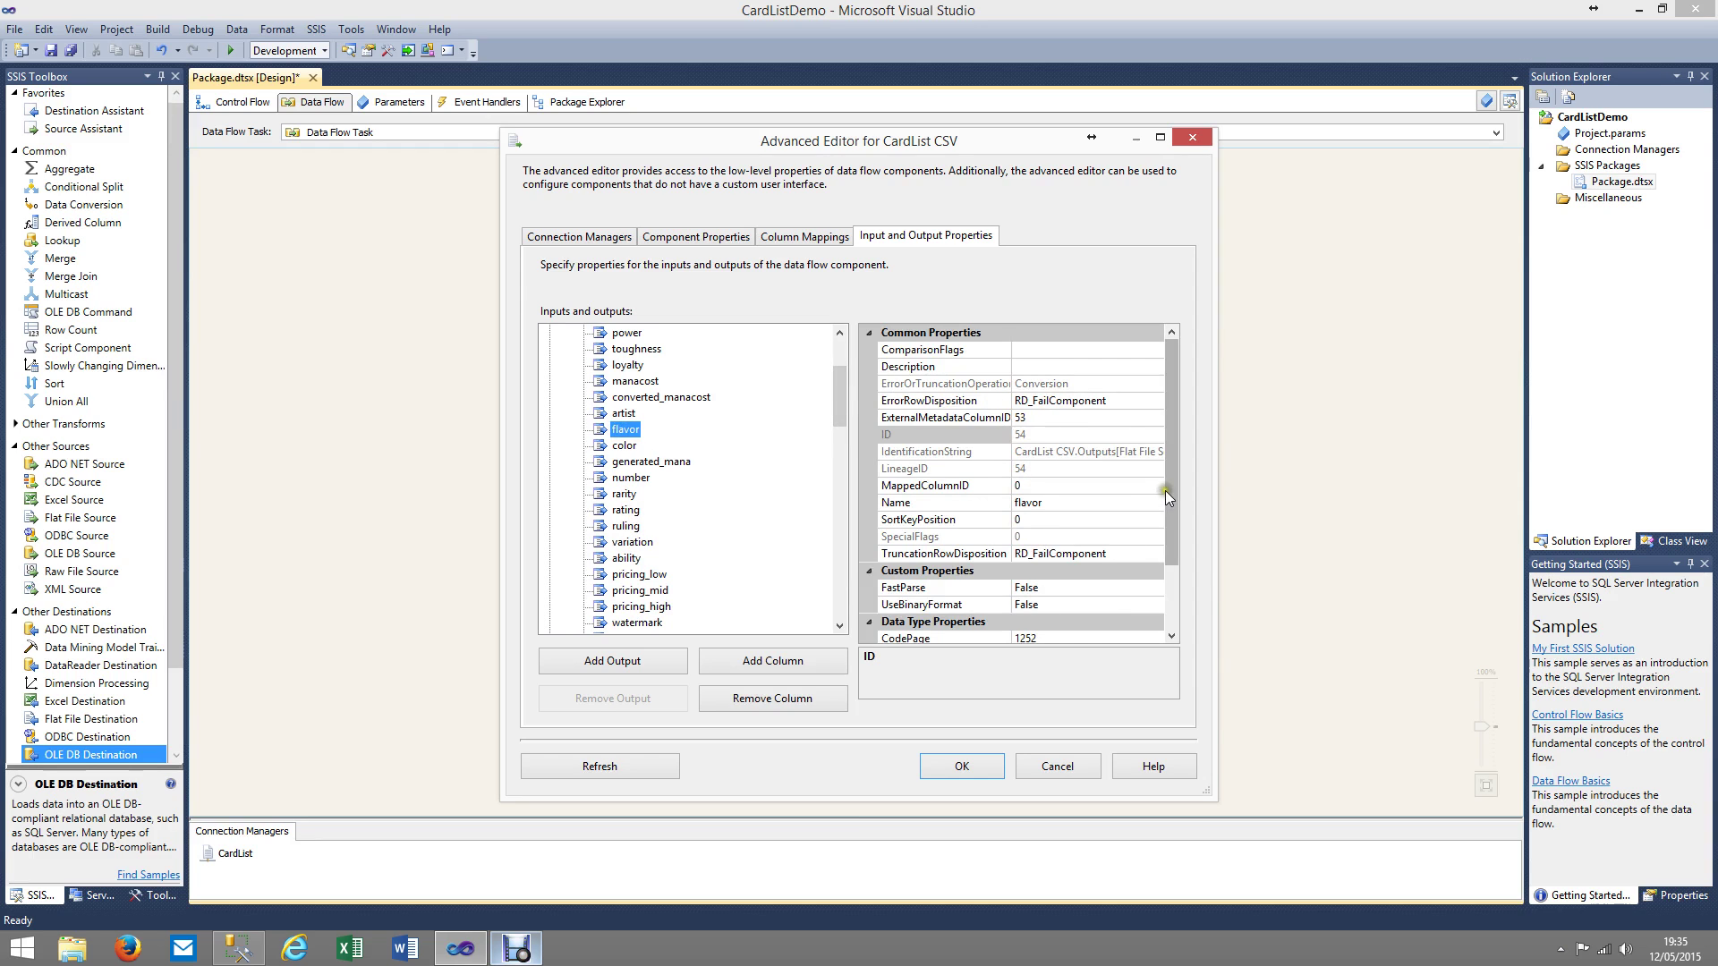
pyautogui.scroll(-2, 1163, 501)
pyautogui.click(1029, 588)
pyautogui.press('BackSpace')
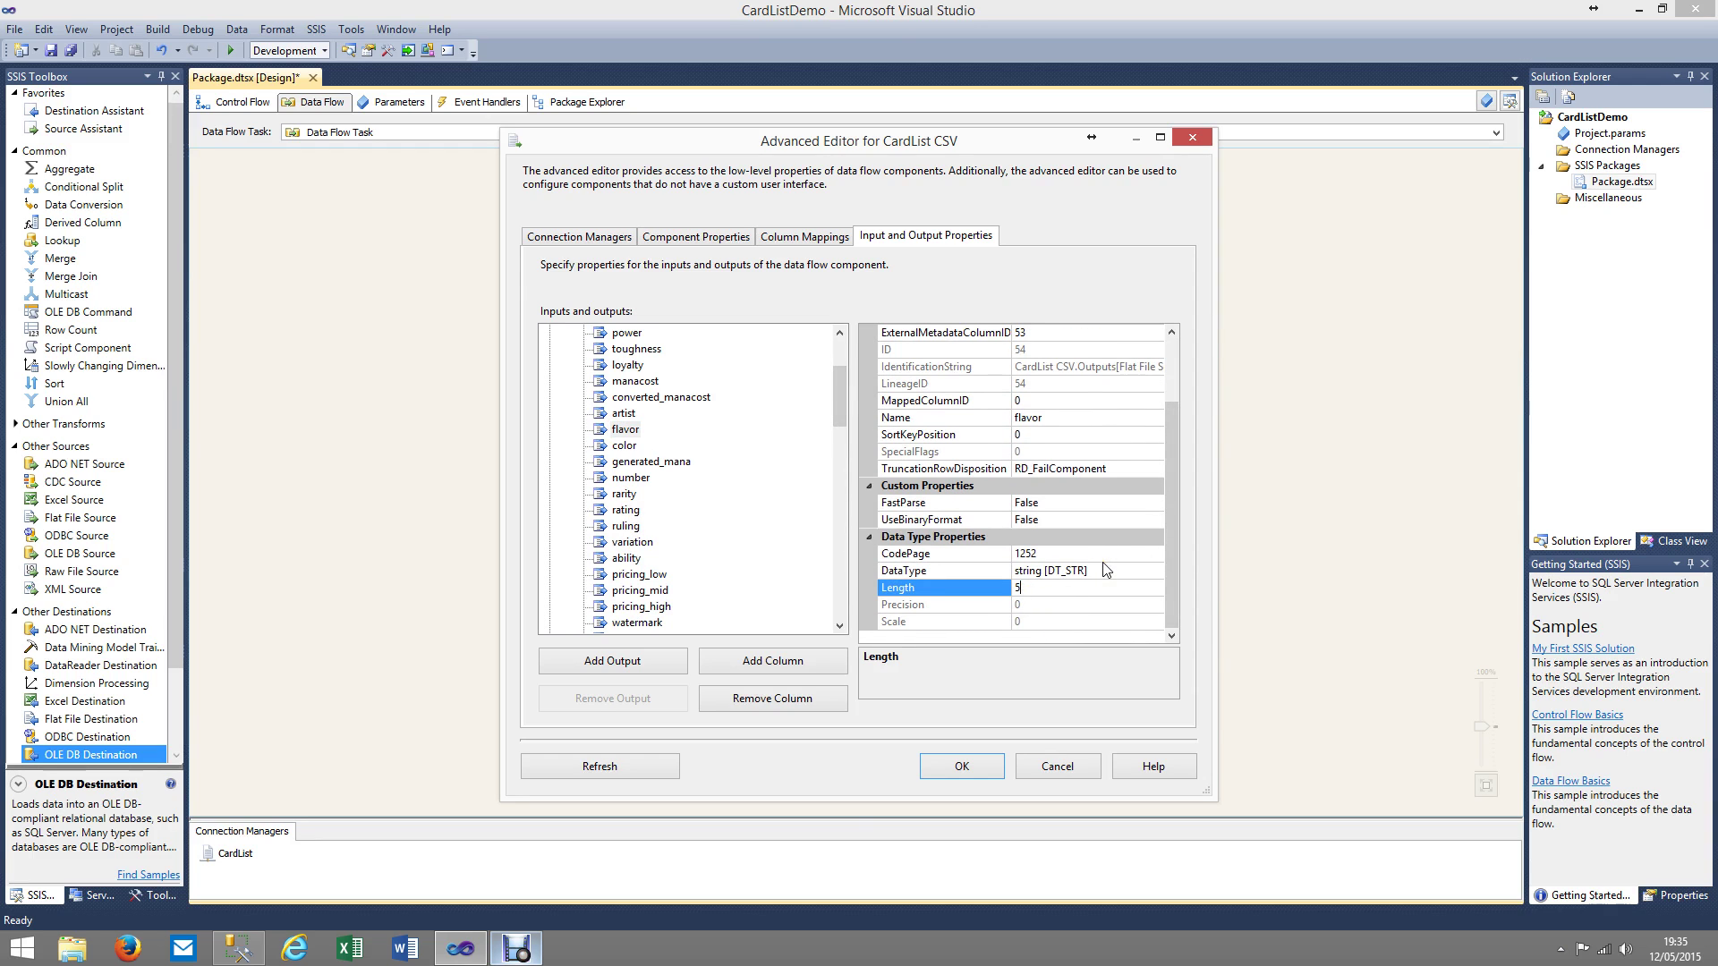
pyautogui.write('8000')
# Set the length of the ruling output column to 8000
pyautogui.click(627, 527)
pyautogui.click(1041, 587)
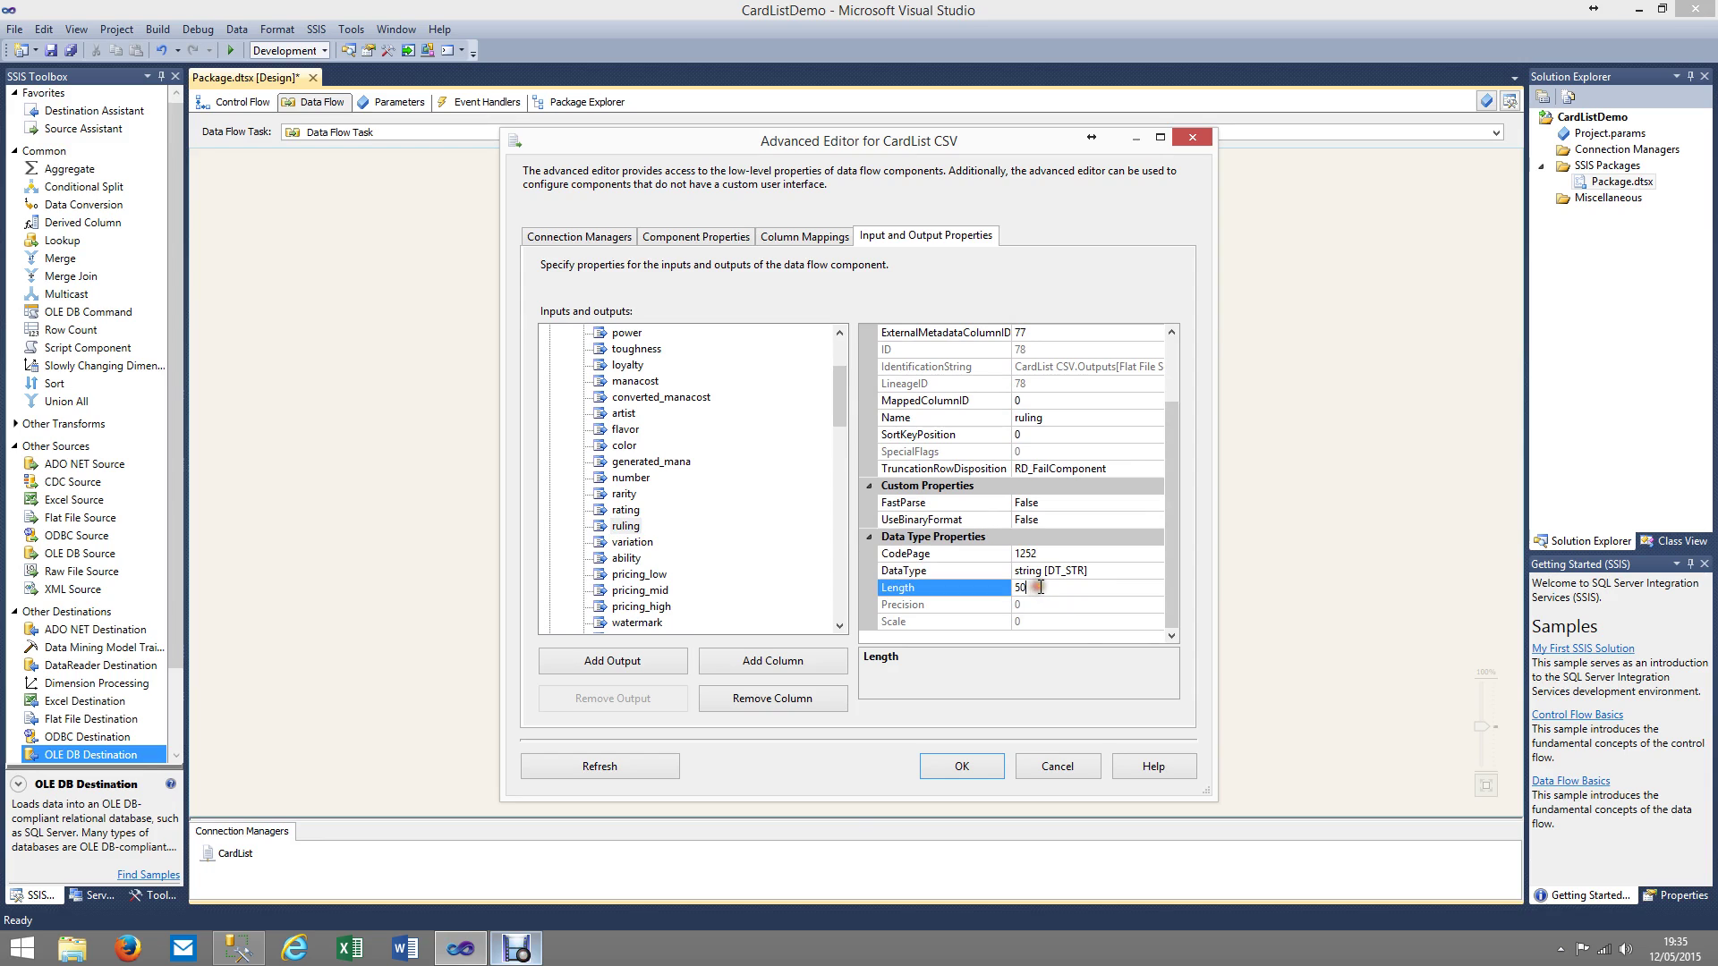
pyautogui.write('5')
pyautogui.write('00')
pyautogui.write('0')
# Set the length of the ability output column to 8000 and accept the advanced source settings
pyautogui.click(626, 559)
pyautogui.click(1031, 587)
pyautogui.write('50')
pyautogui.press('BackSpace')
pyautogui.write('8000')
pyautogui.click(962, 766)
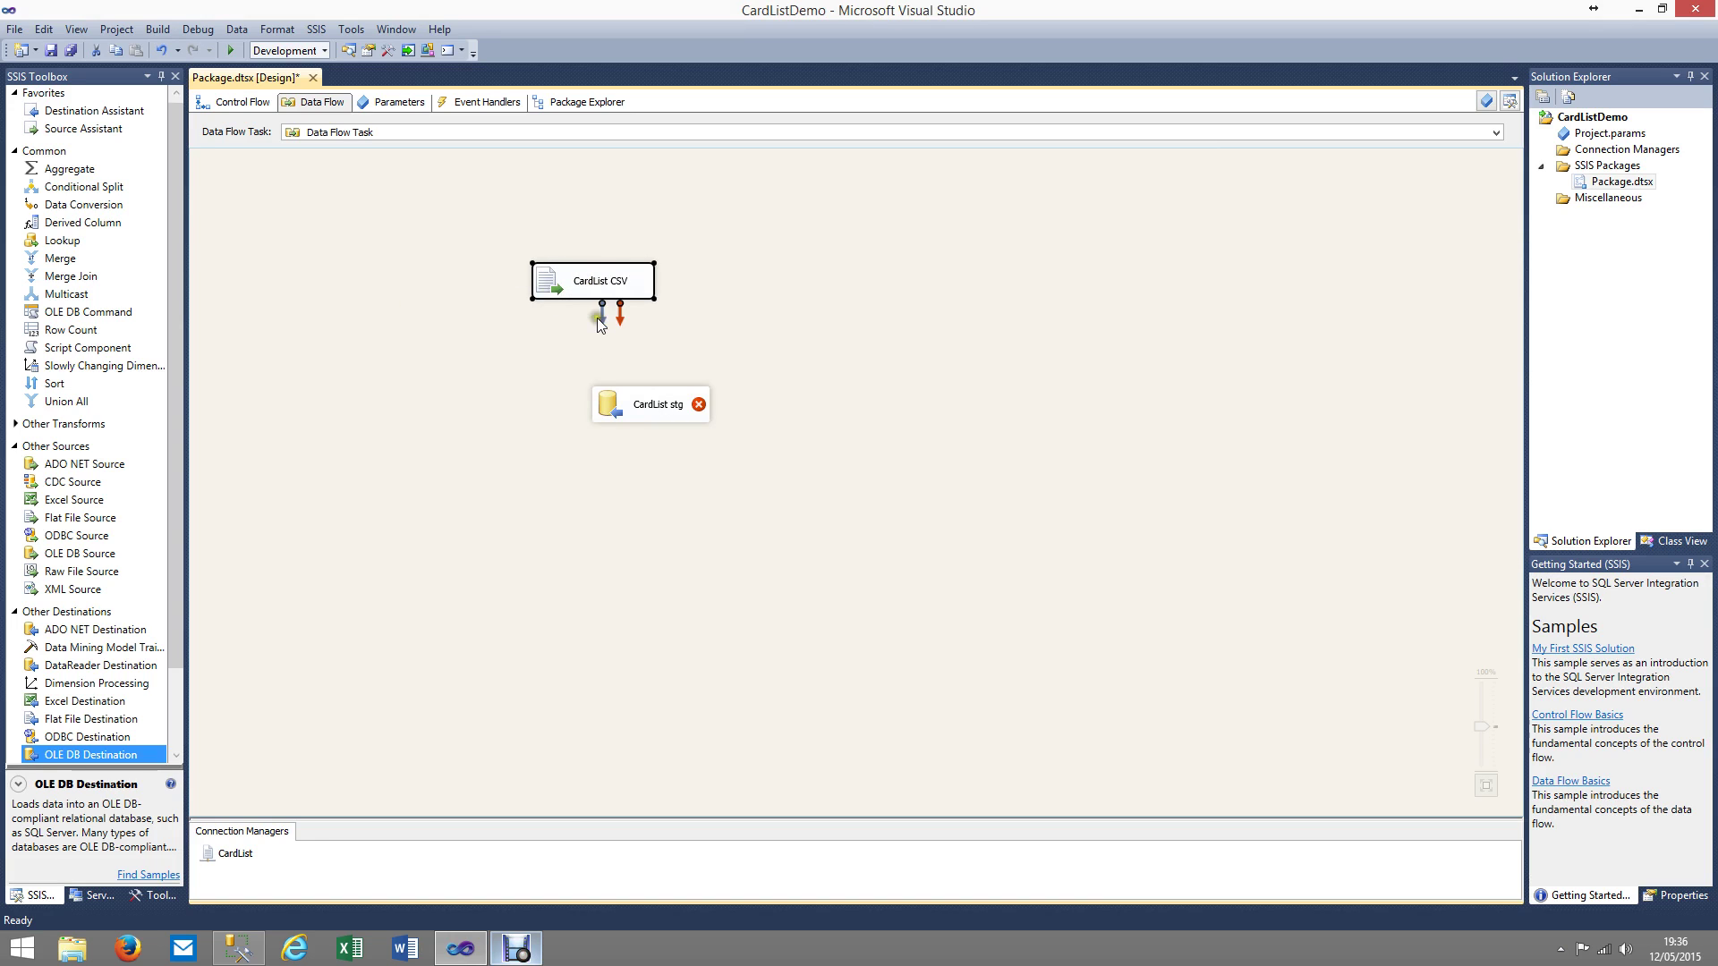
# Connect the CardList CSV data output to the CardList stg destination and open the destination for editing
pyautogui.moveTo(603, 322); pyautogui.dragTo(646, 398)
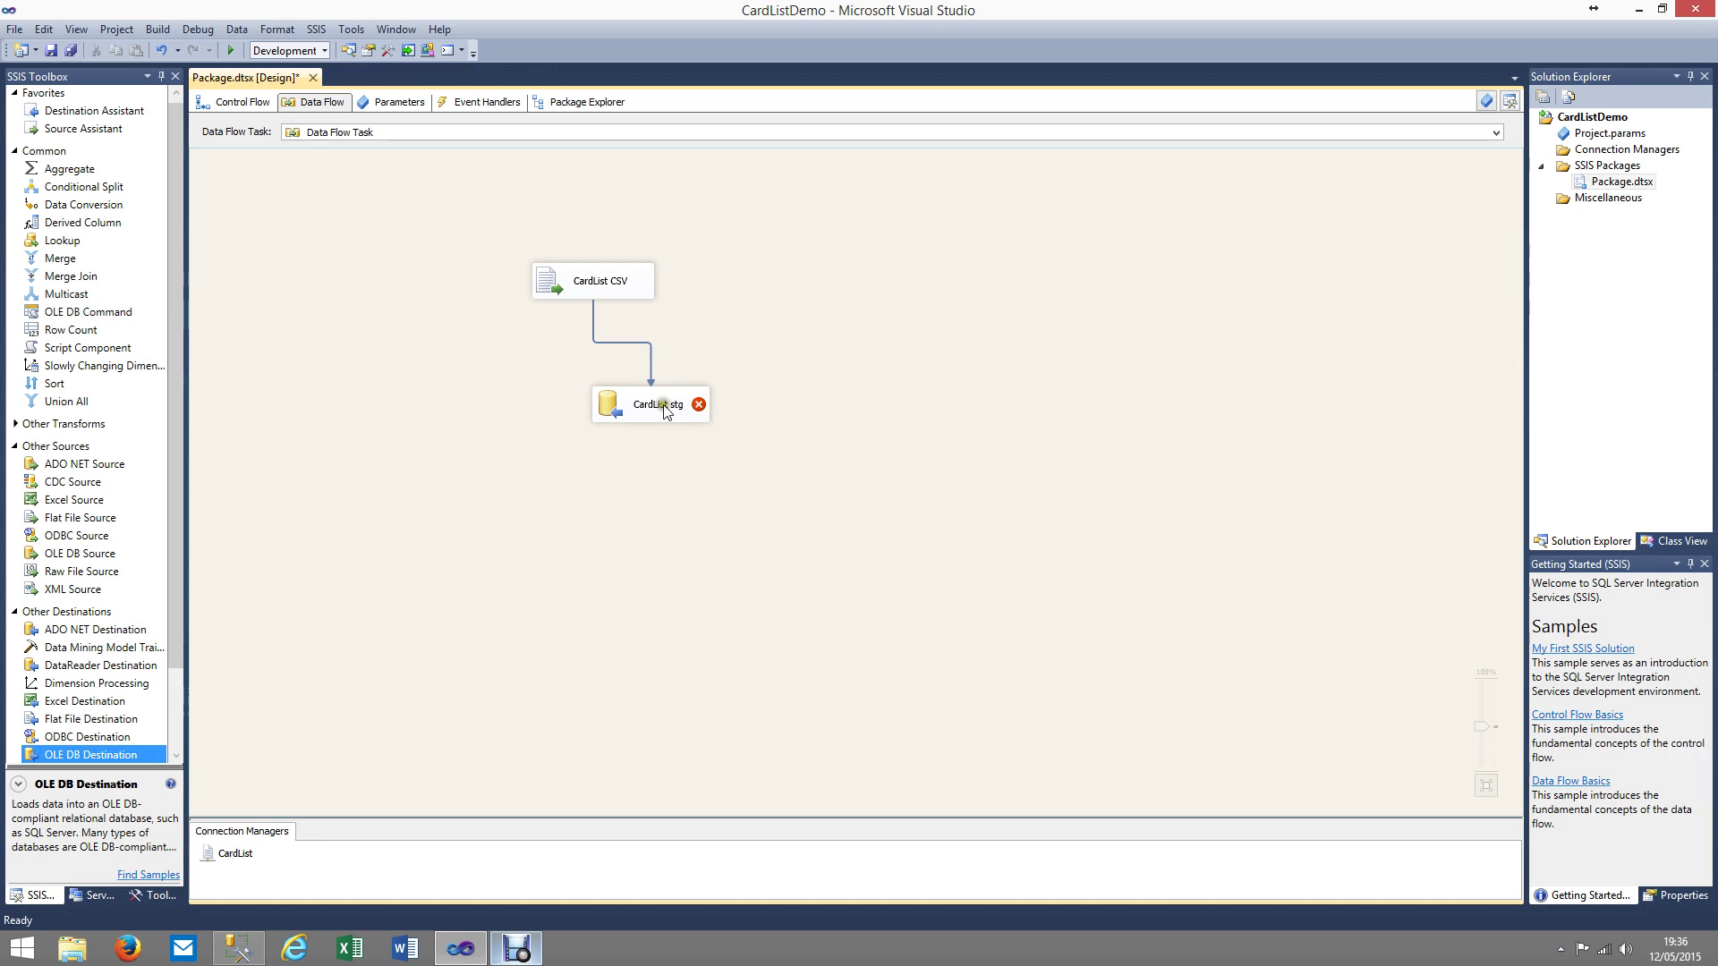
pyautogui.click(664, 405)
pyautogui.rightClick(661, 402)
pyautogui.click(705, 412)
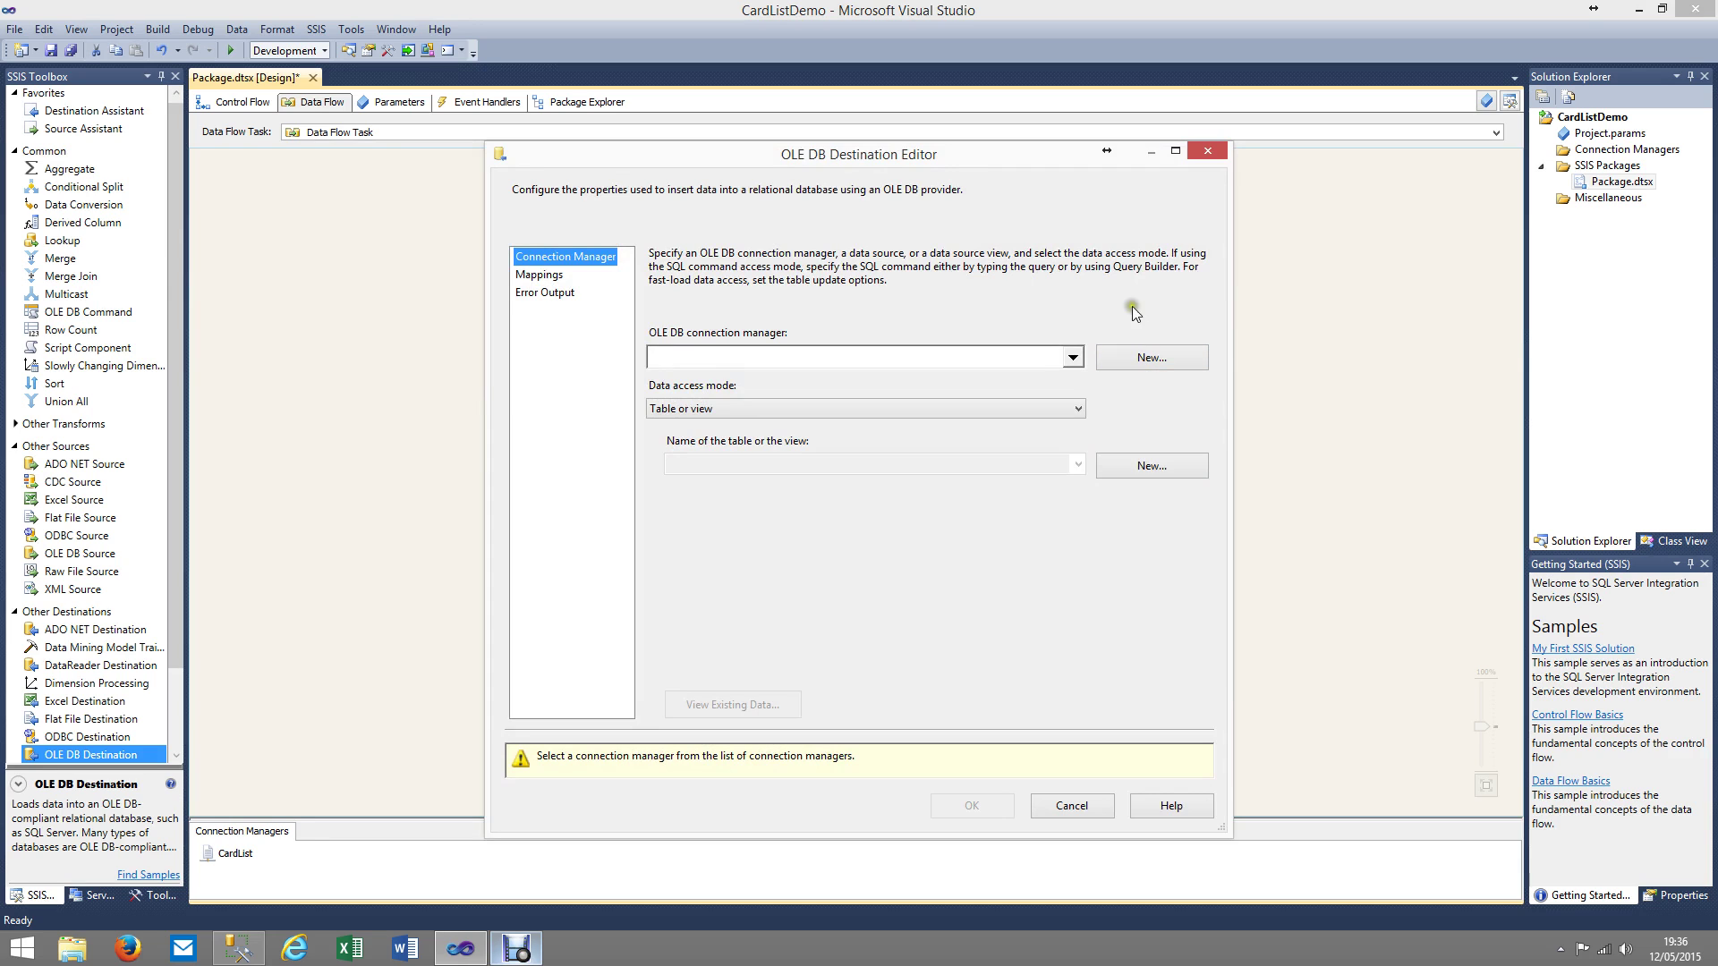
# Create a new OLE DB connection to server BUSINESSMAIN\BUSINESSPC, using the SQLRepository database
pyautogui.click(1148, 361)
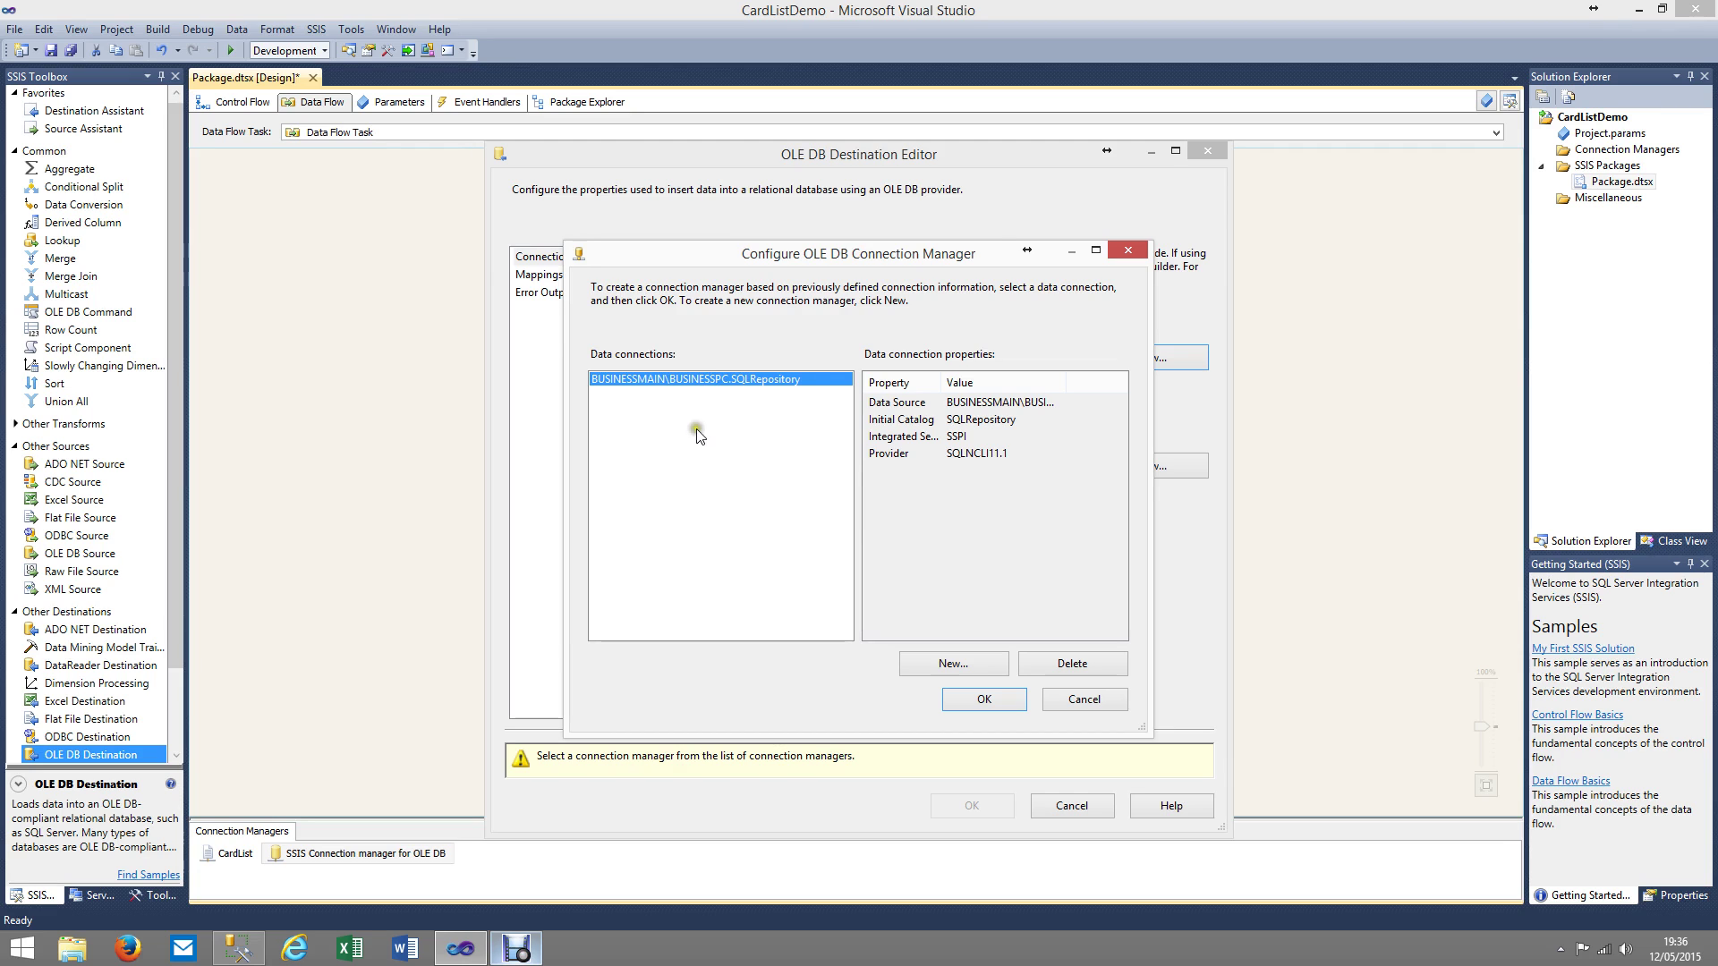
pyautogui.click(953, 663)
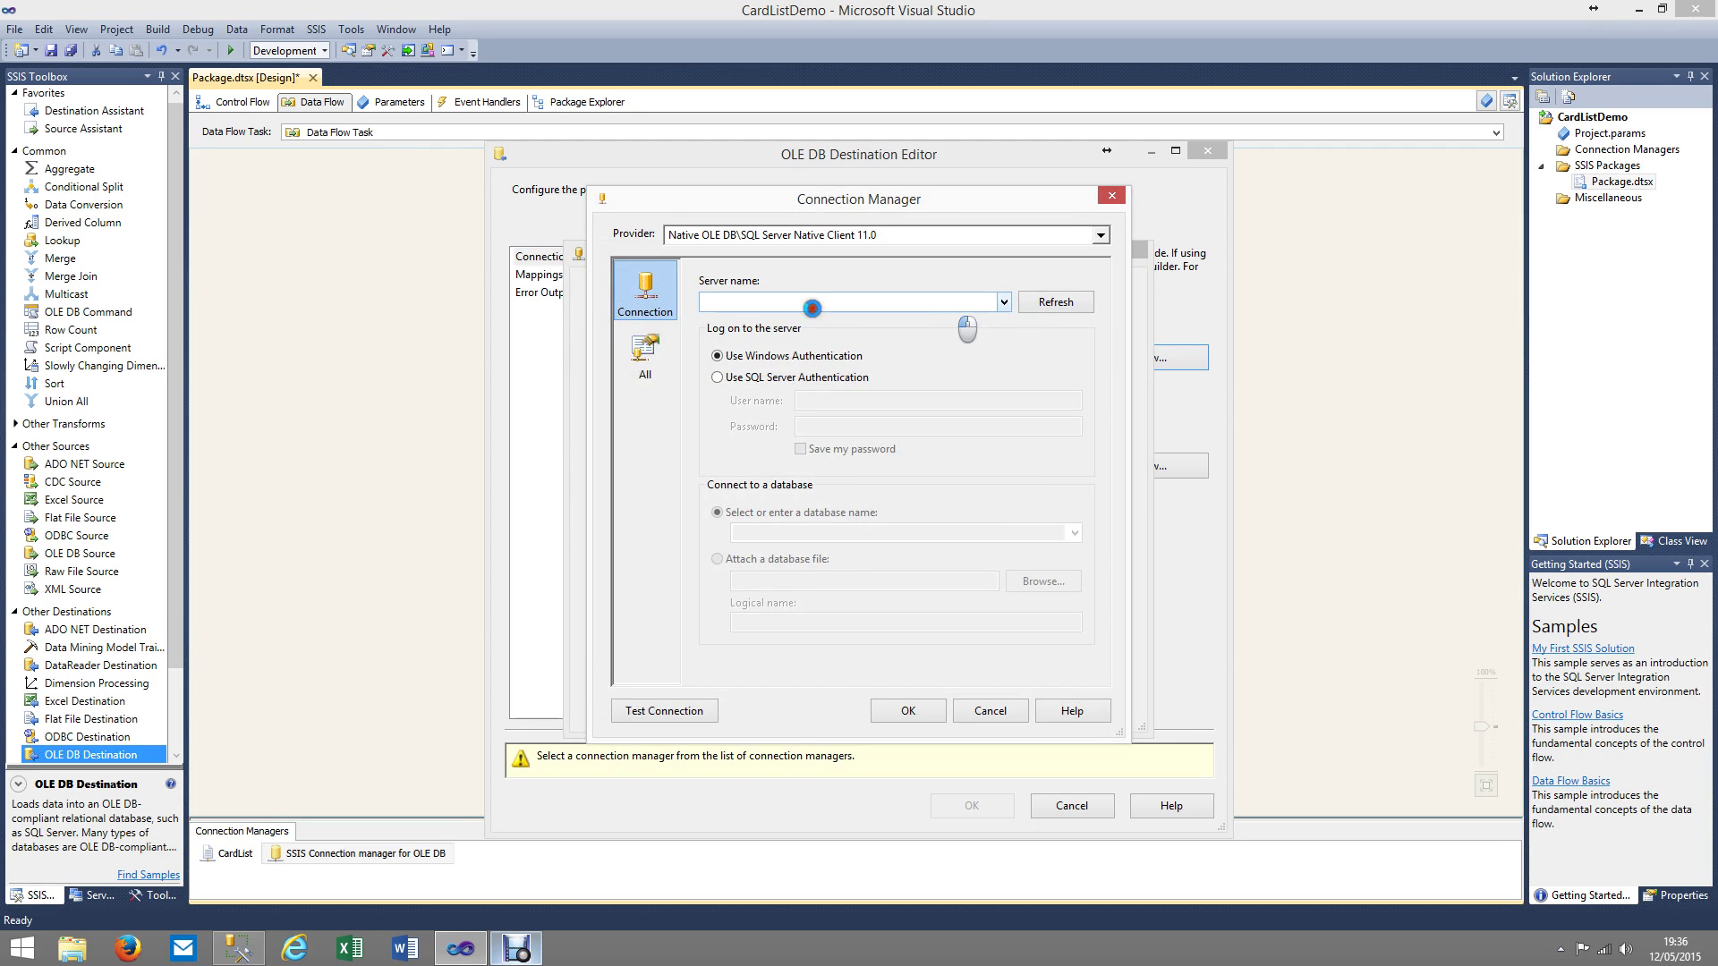
pyautogui.click(779, 317)
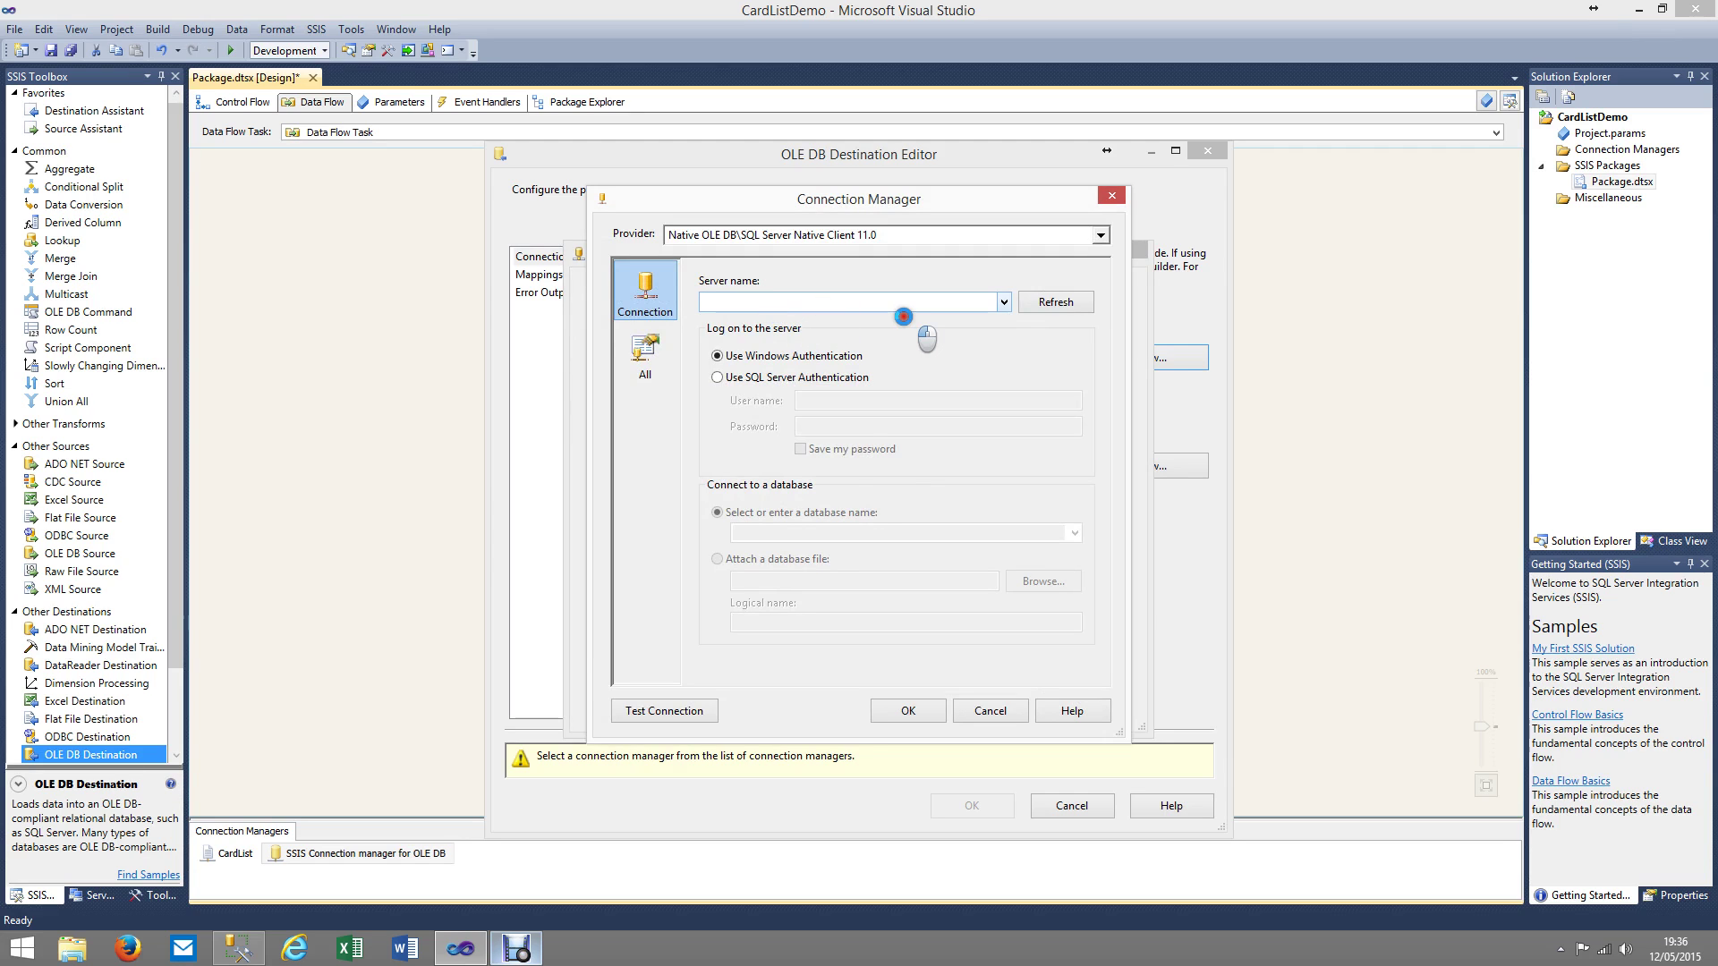
pyautogui.click(889, 320)
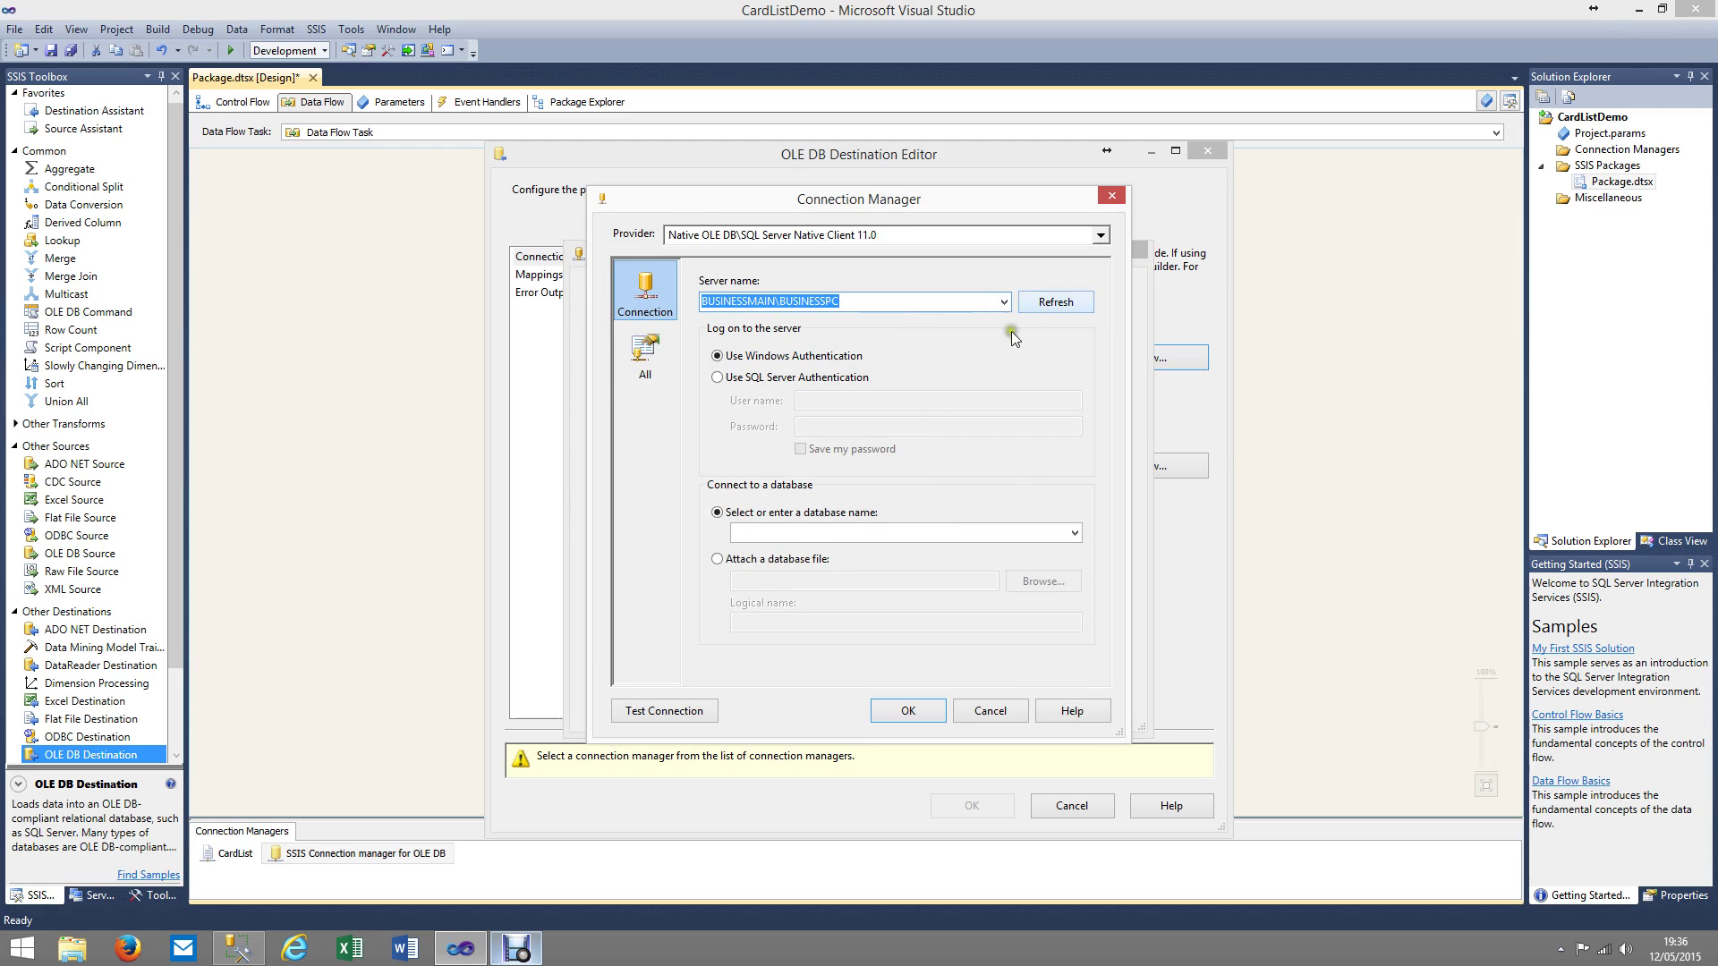
pyautogui.click(1075, 534)
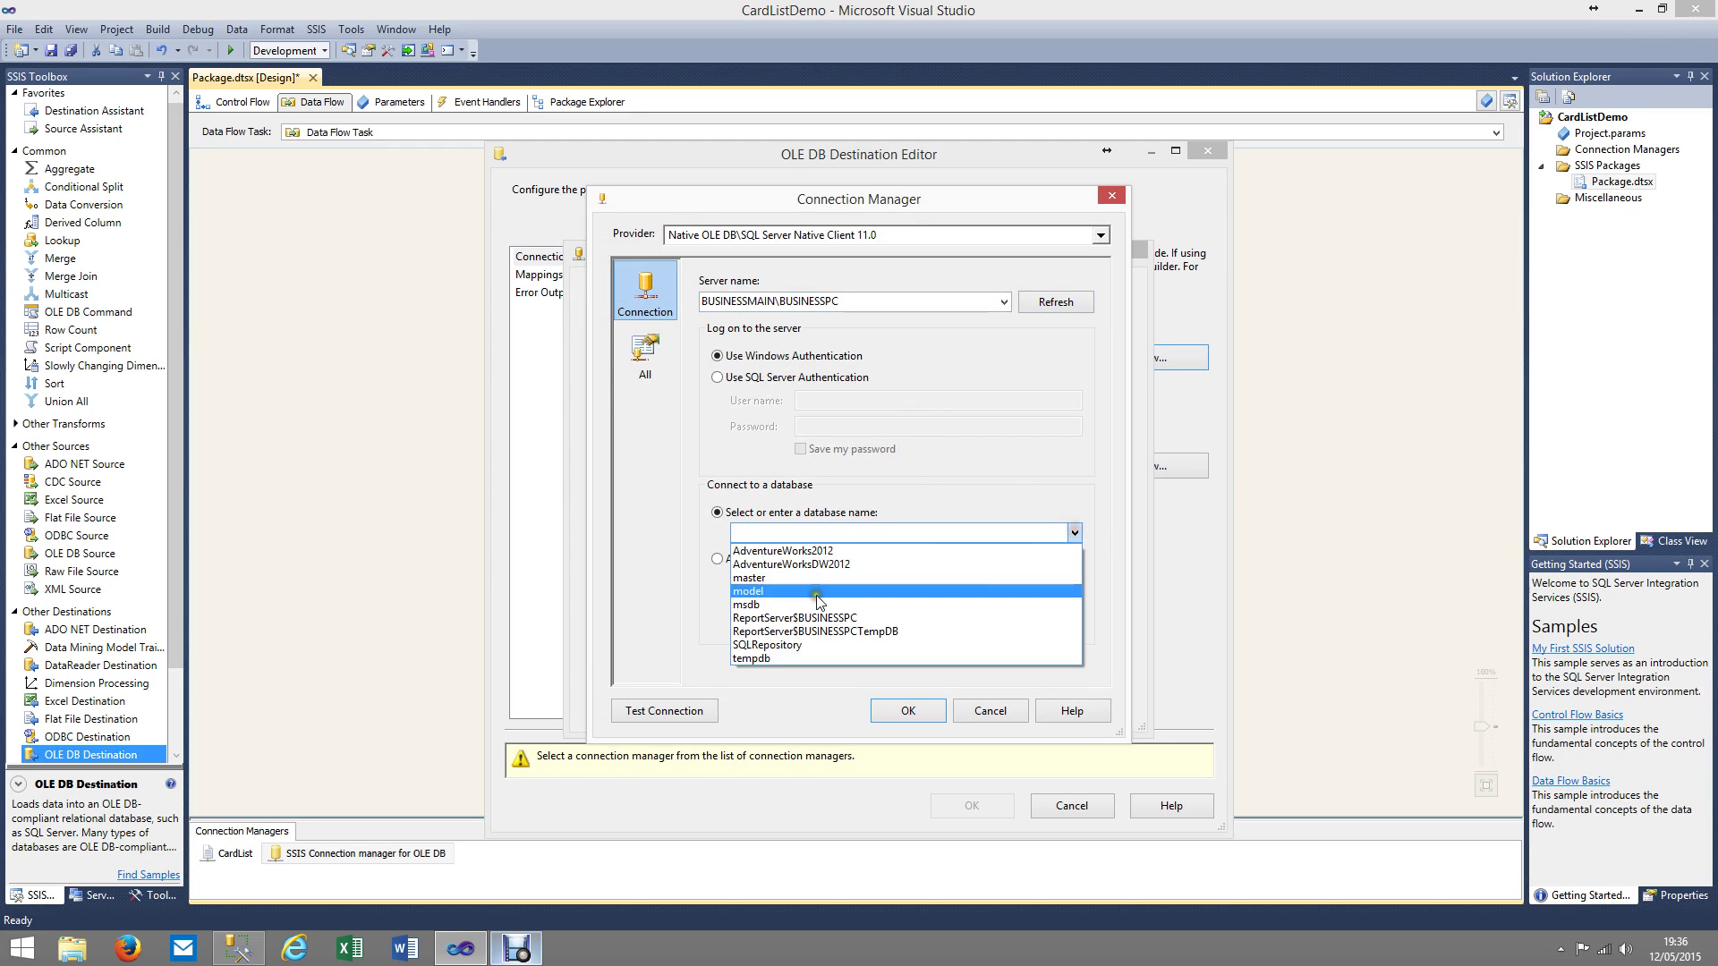
pyautogui.click(793, 644)
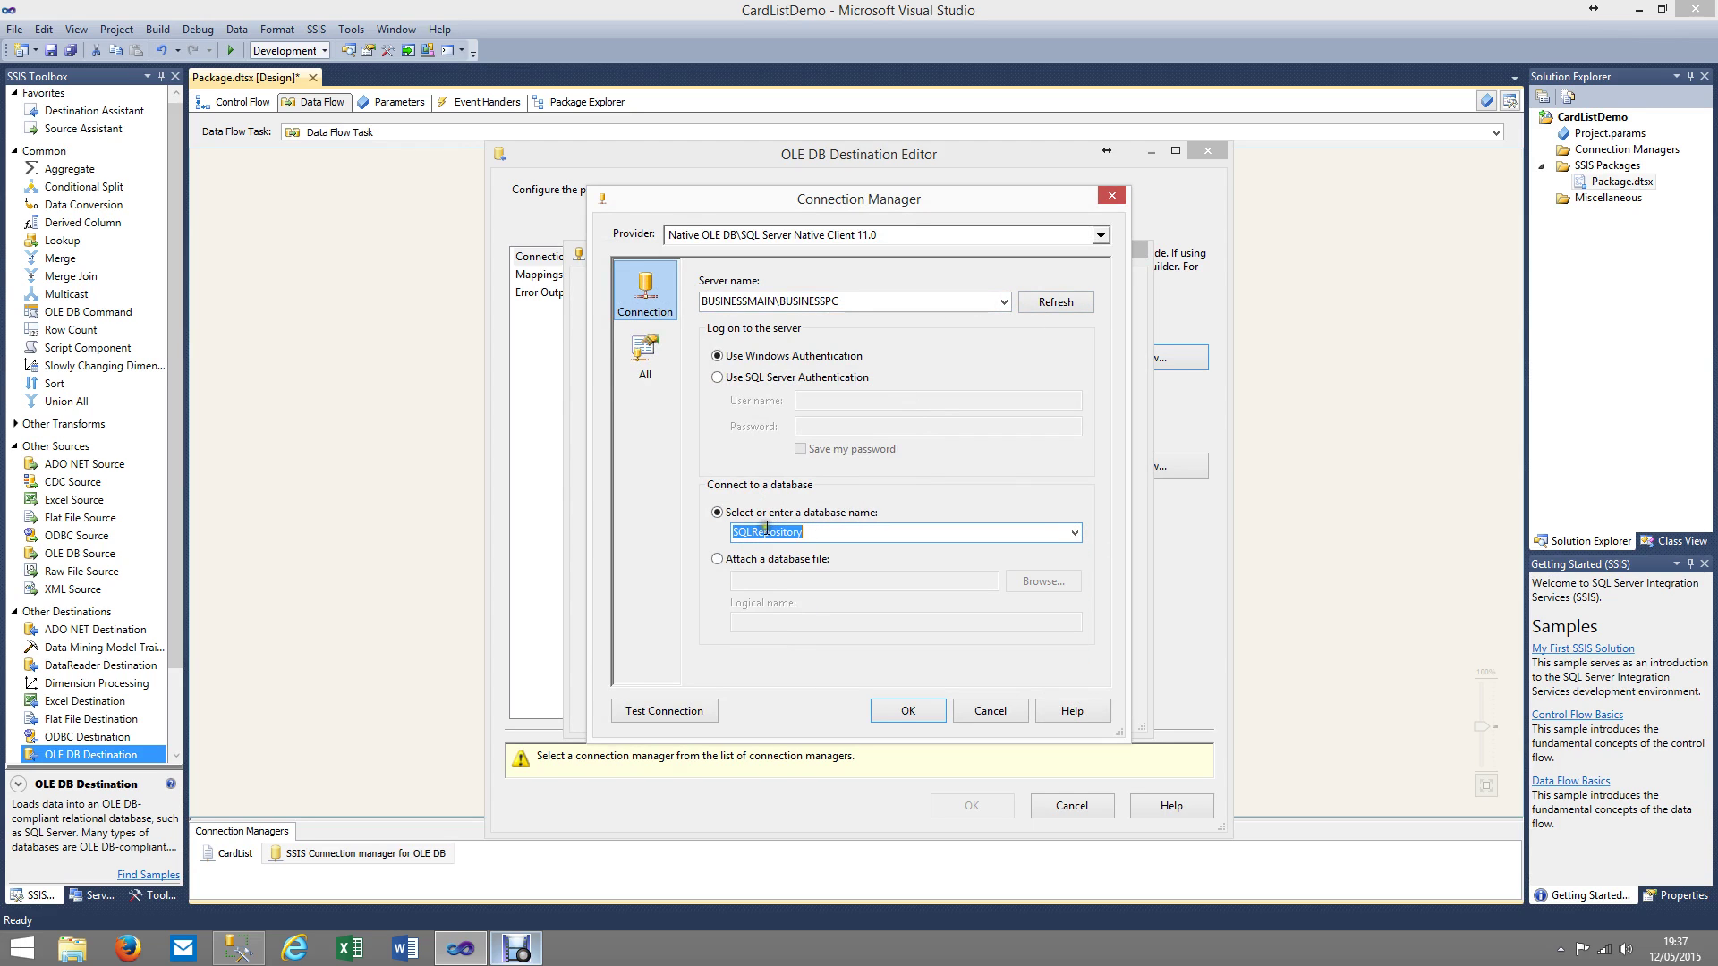
# Test the SQLRepository connection, save it and assign it as the destination's OLE DB connection manager
pyautogui.click(652, 721)
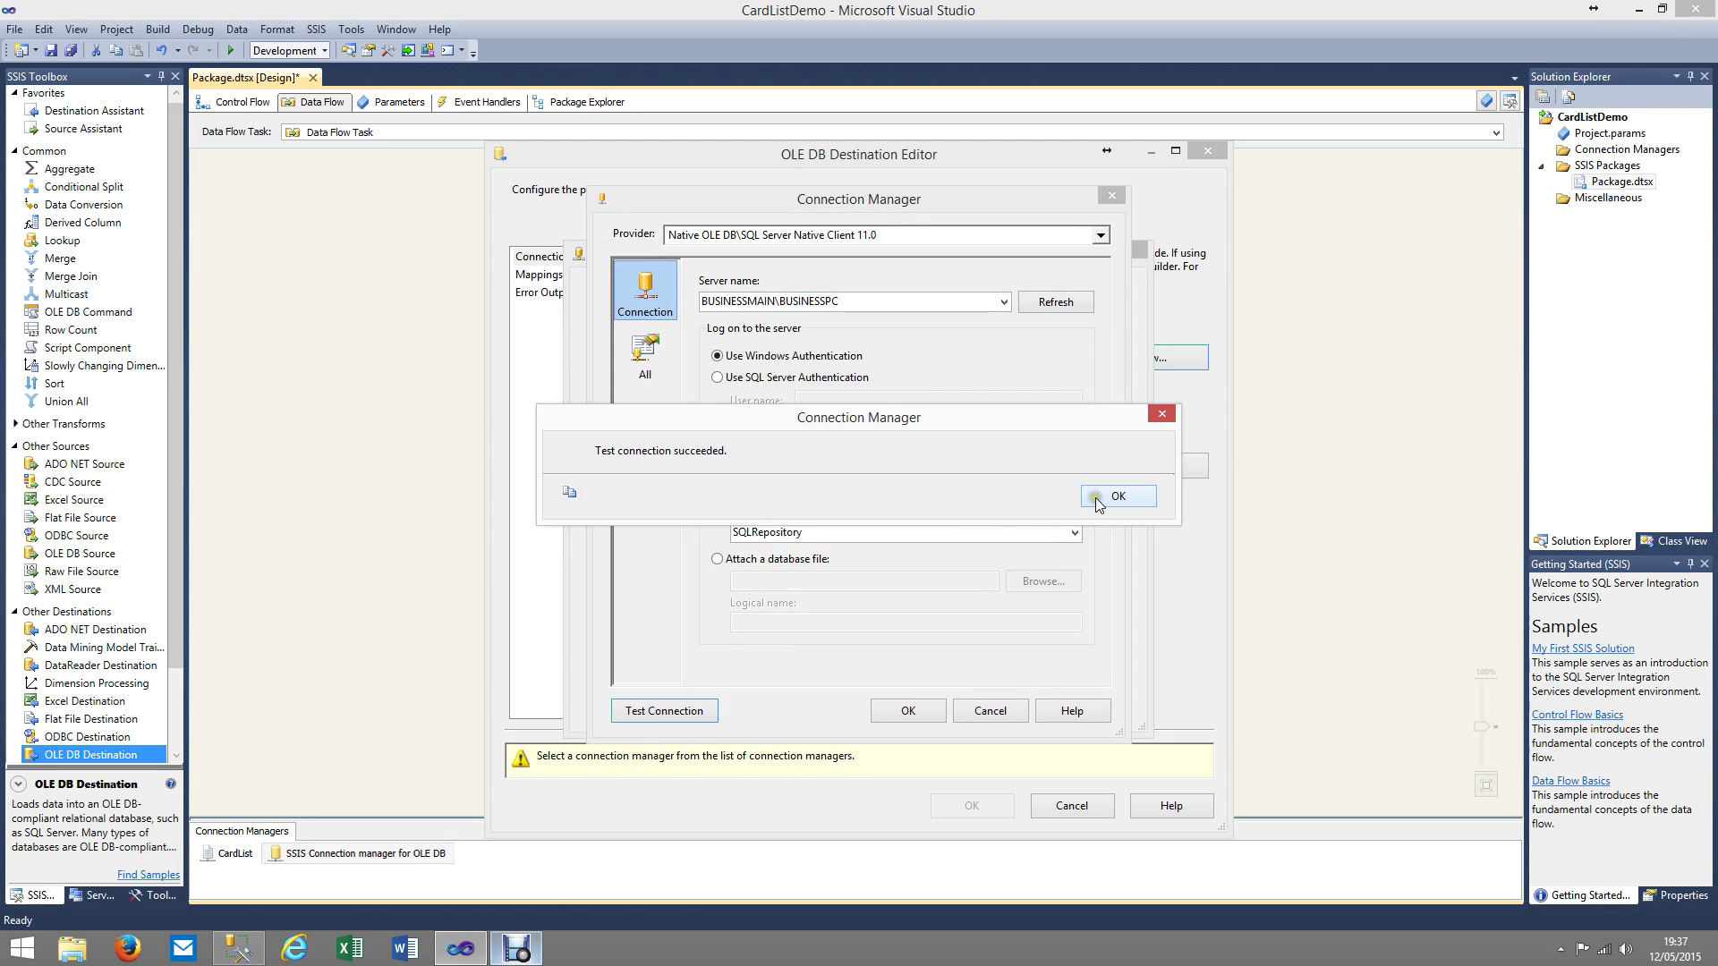
pyautogui.click(1097, 499)
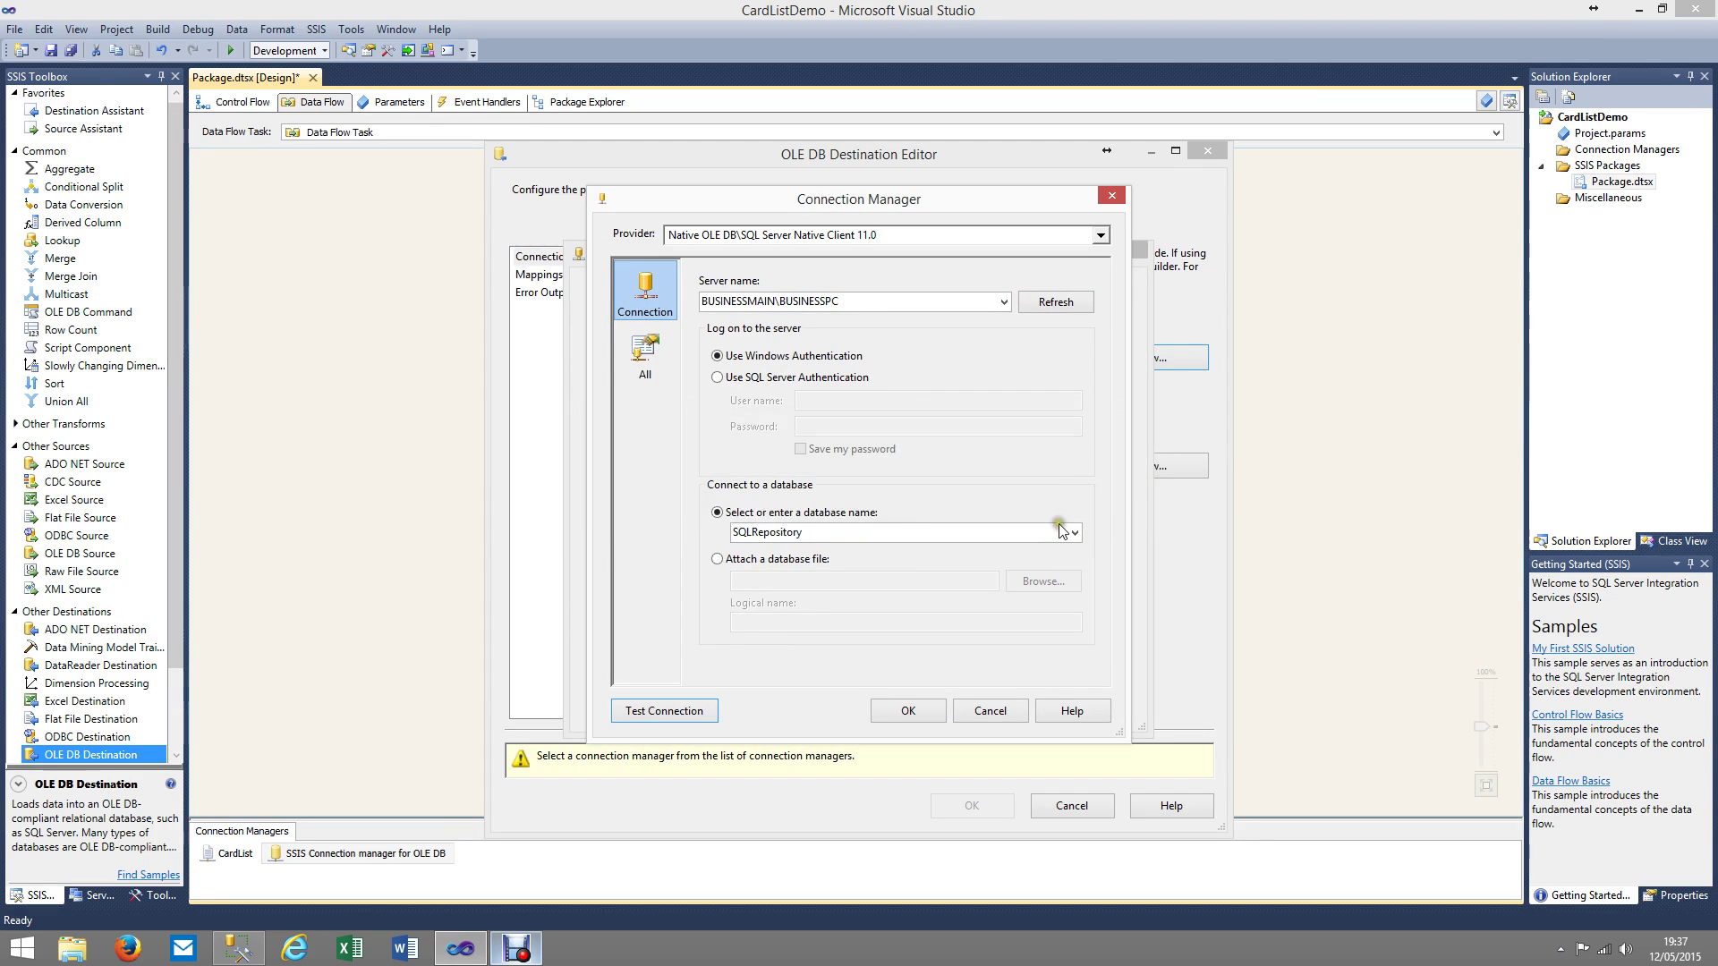
pyautogui.click(909, 711)
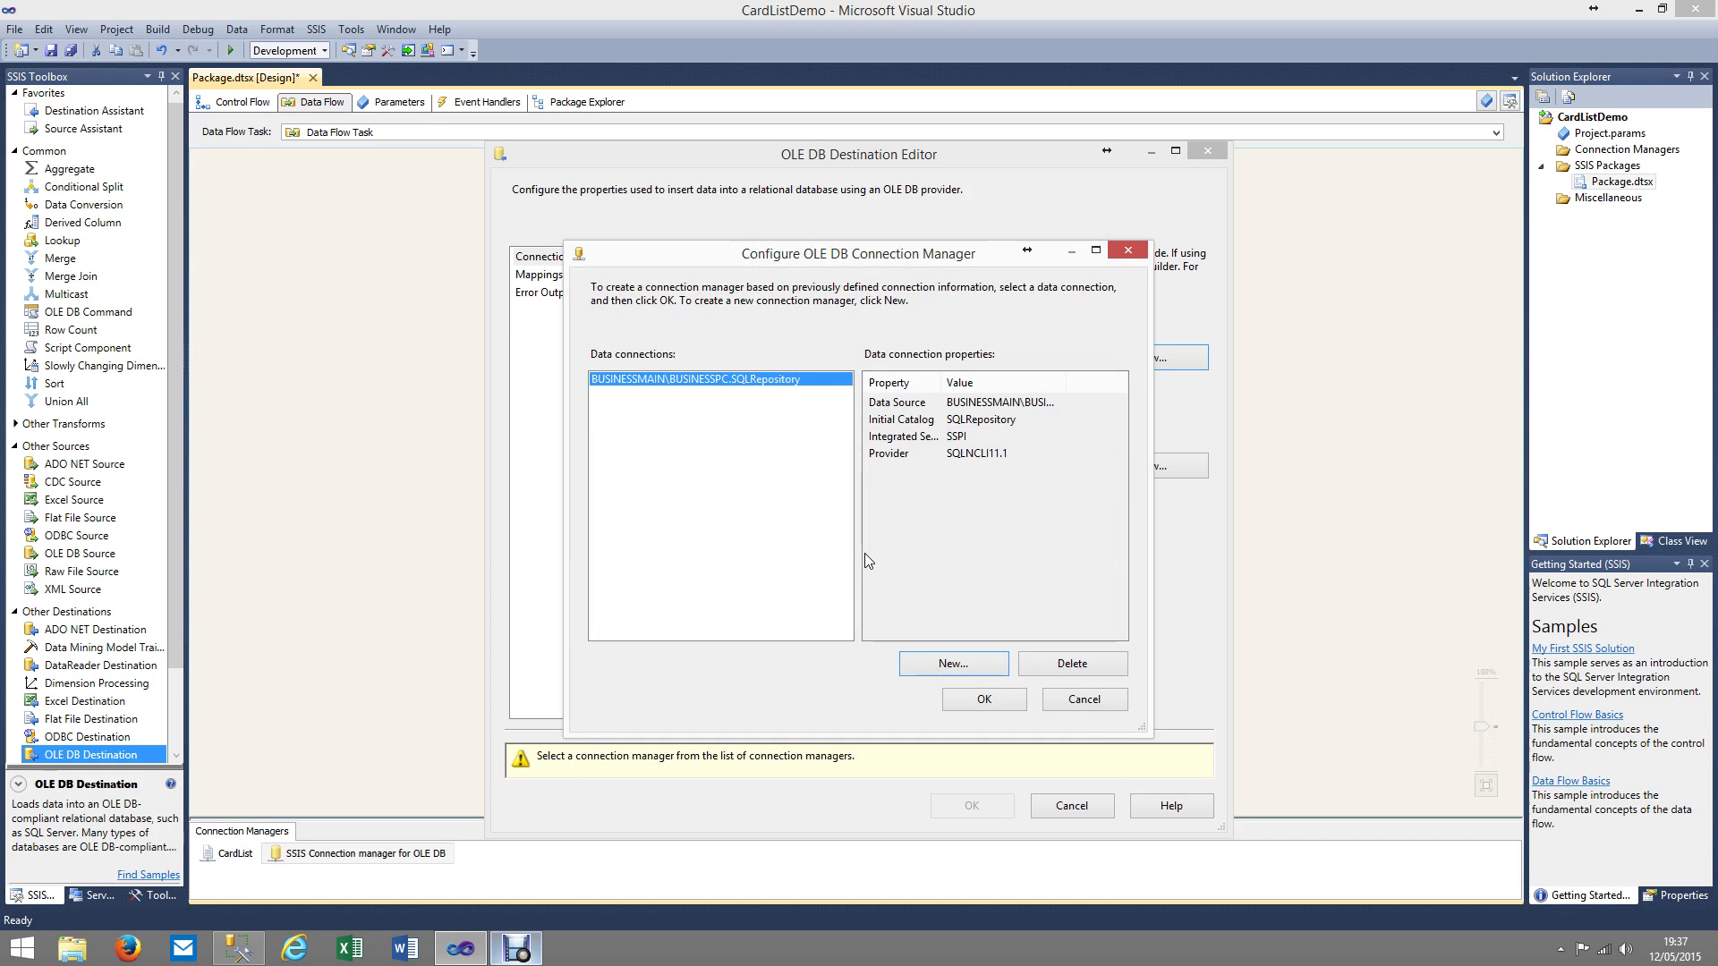
pyautogui.click(966, 700)
pyautogui.click(967, 701)
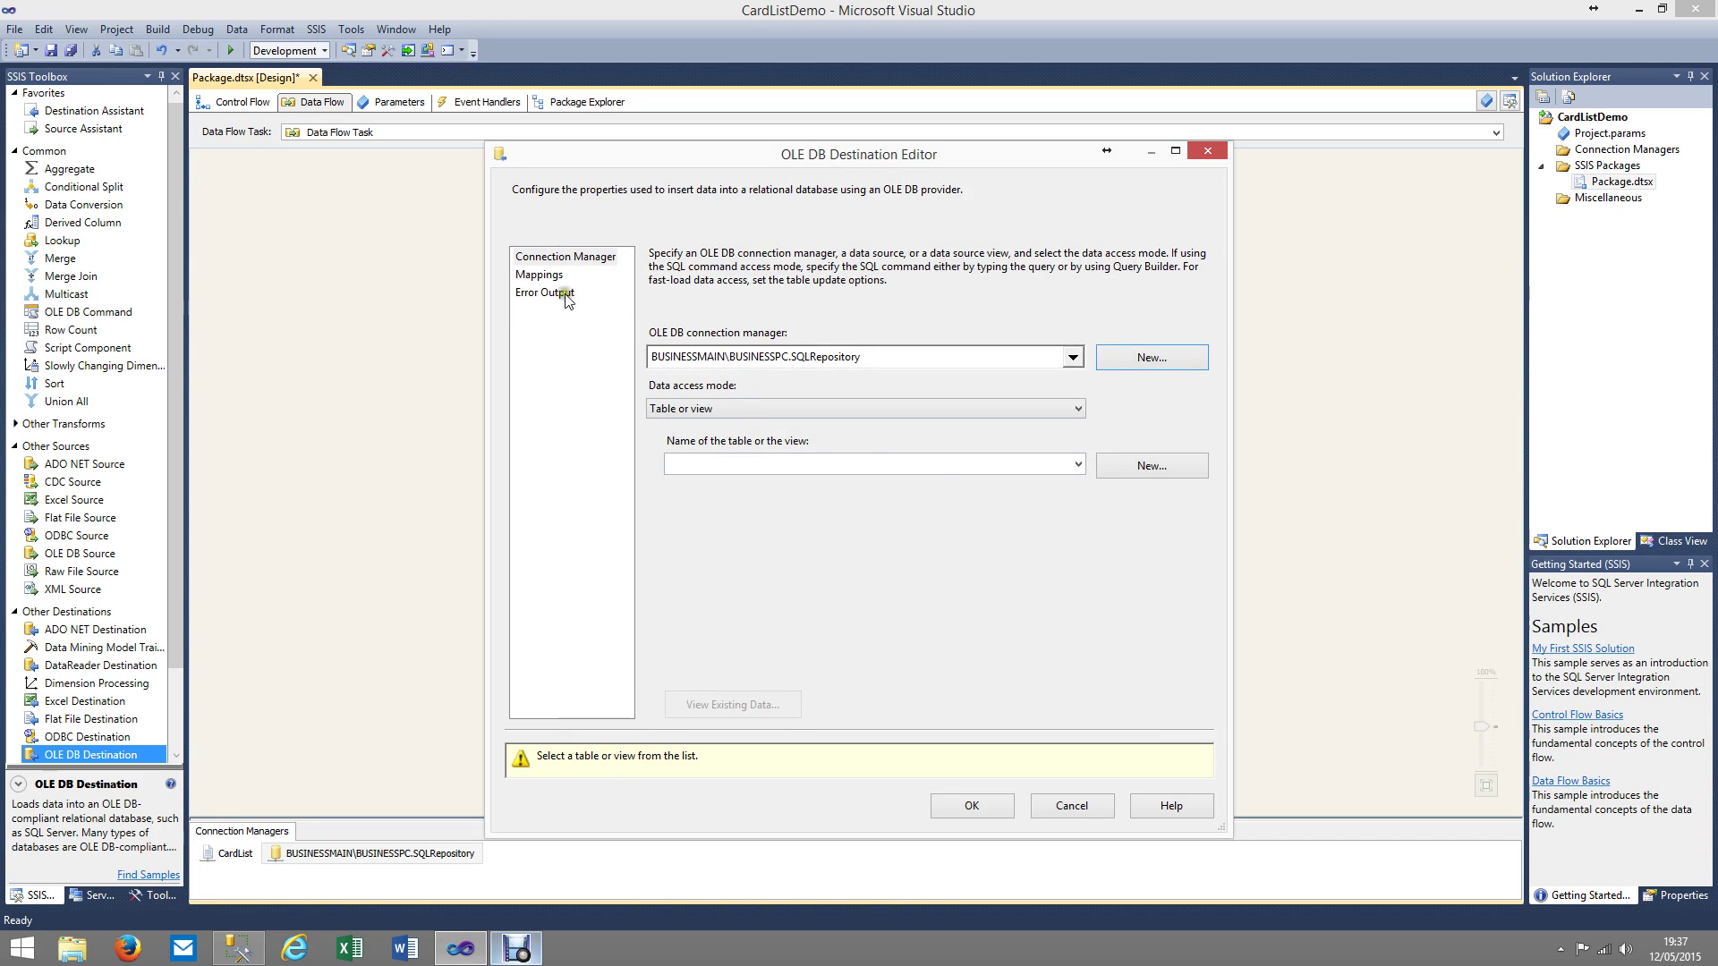
# Create a new destination table, replacing the default table name in the CREATE TABLE script with stg.t_CardList
pyautogui.click(1079, 465)
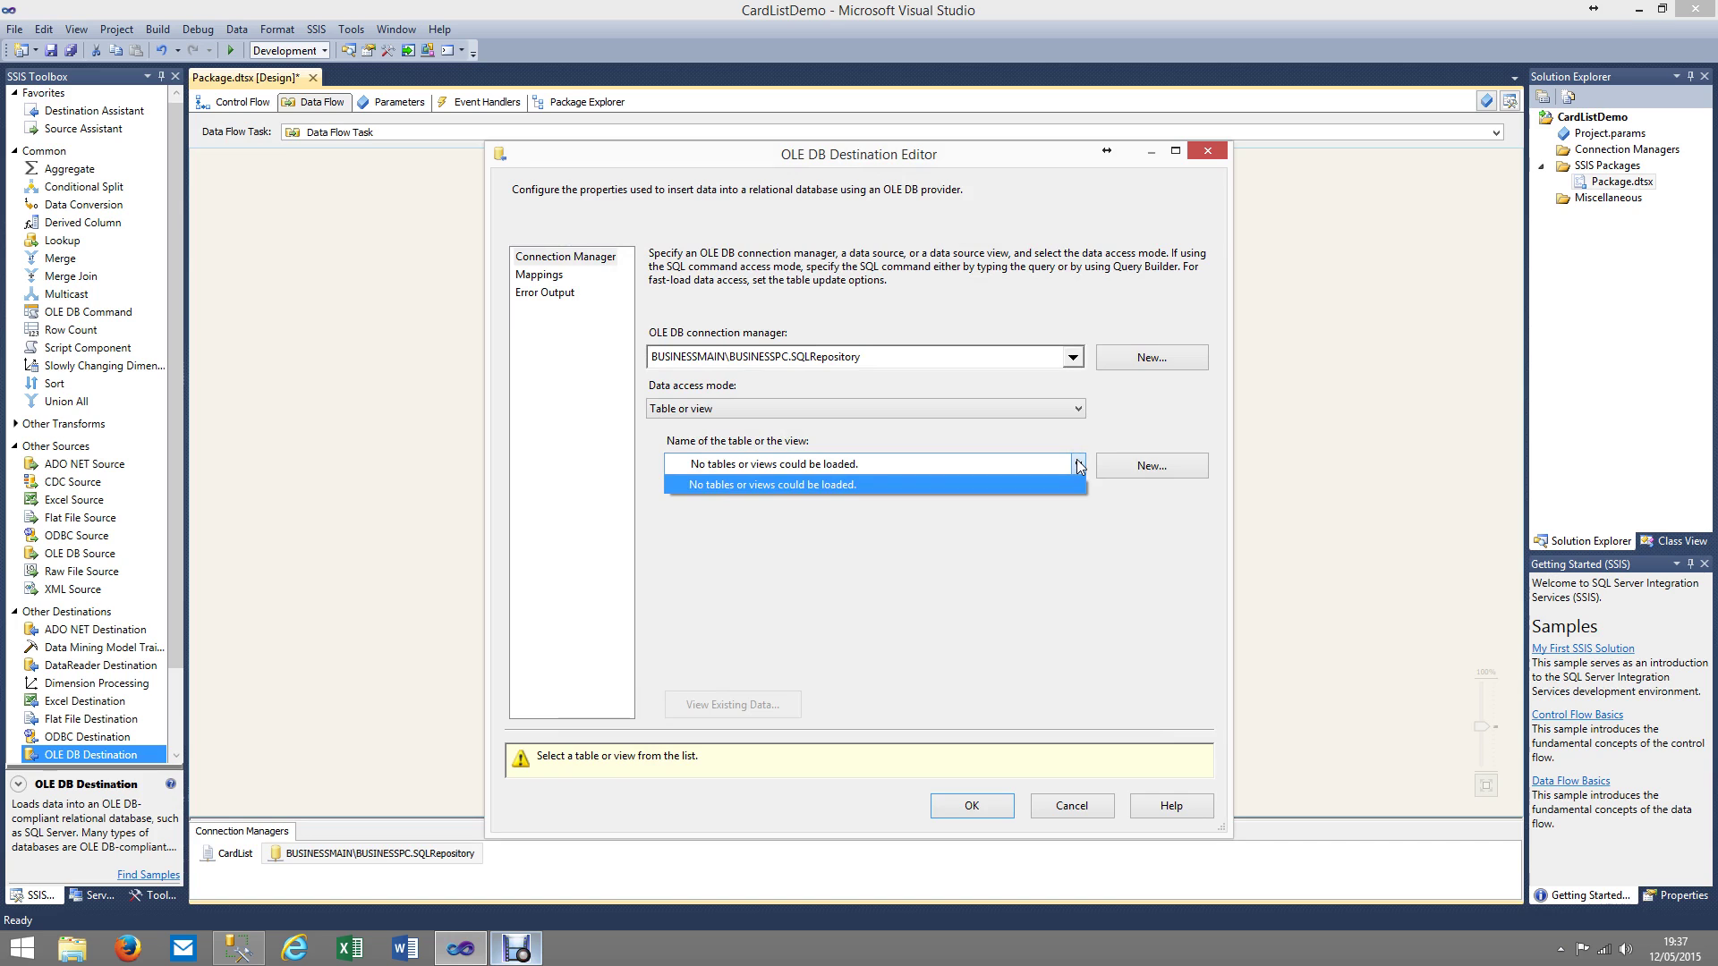
pyautogui.click(1080, 466)
pyautogui.click(1135, 466)
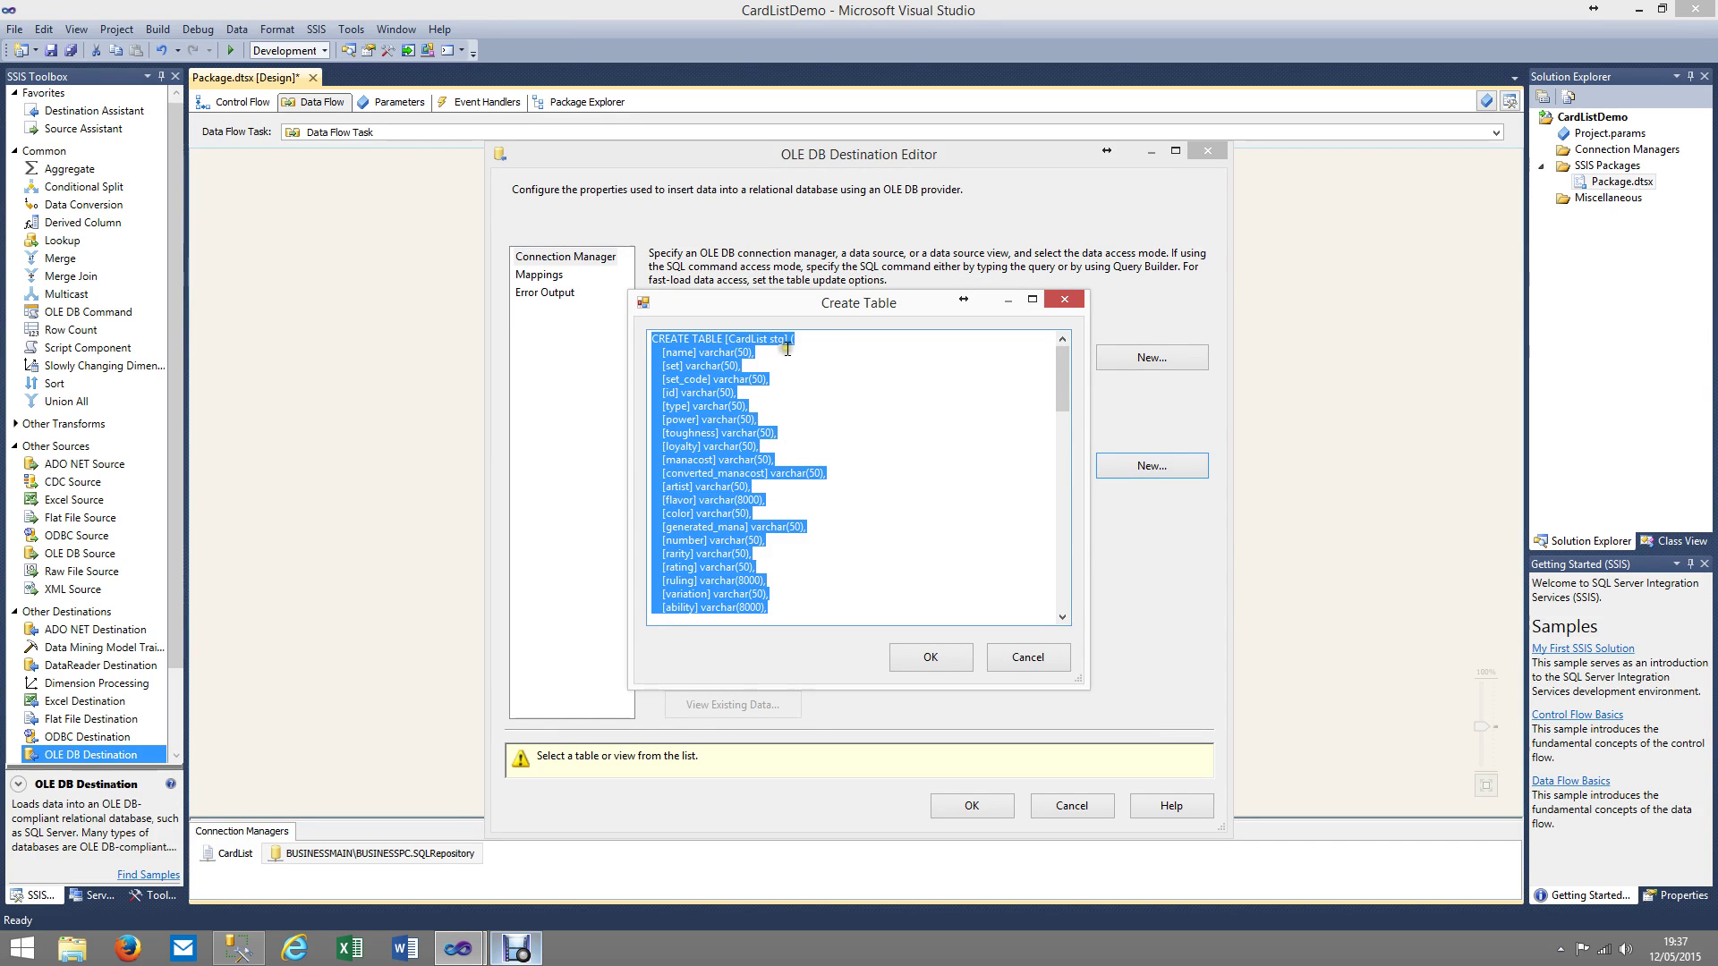
pyautogui.click(788, 339)
pyautogui.moveTo(787, 339); pyautogui.dragTo(729, 339)
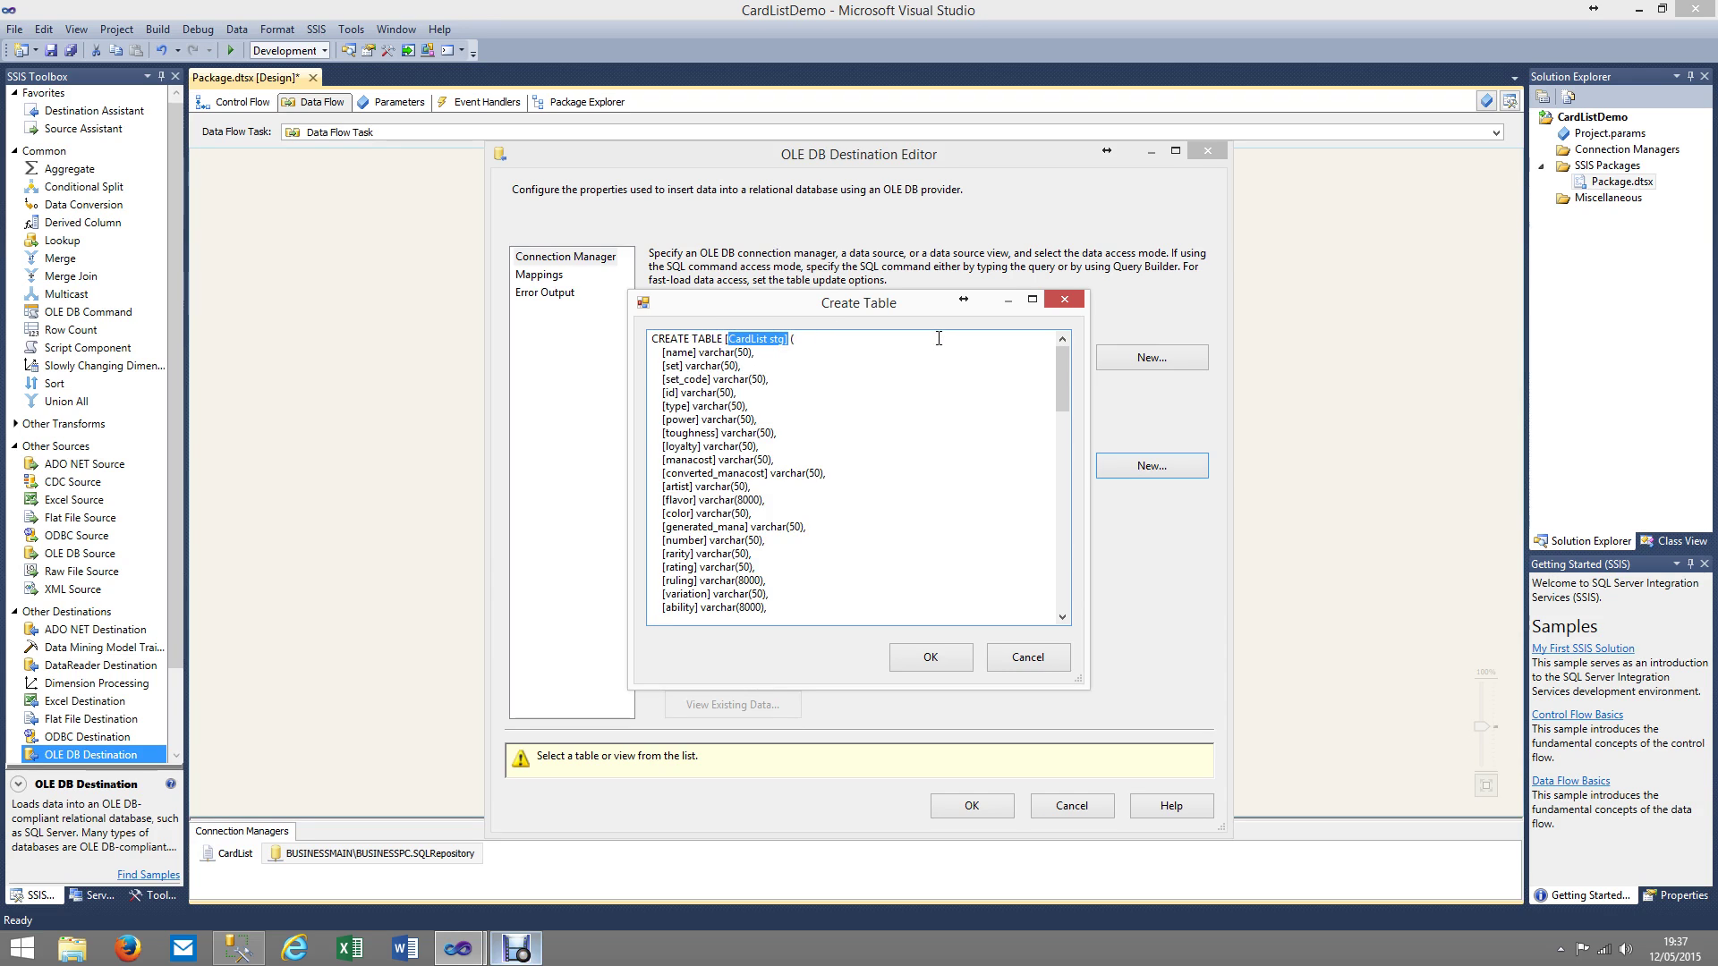
pyautogui.press('Delete')
pyautogui.write('stg.t_CardL')
pyautogui.click(923, 658)
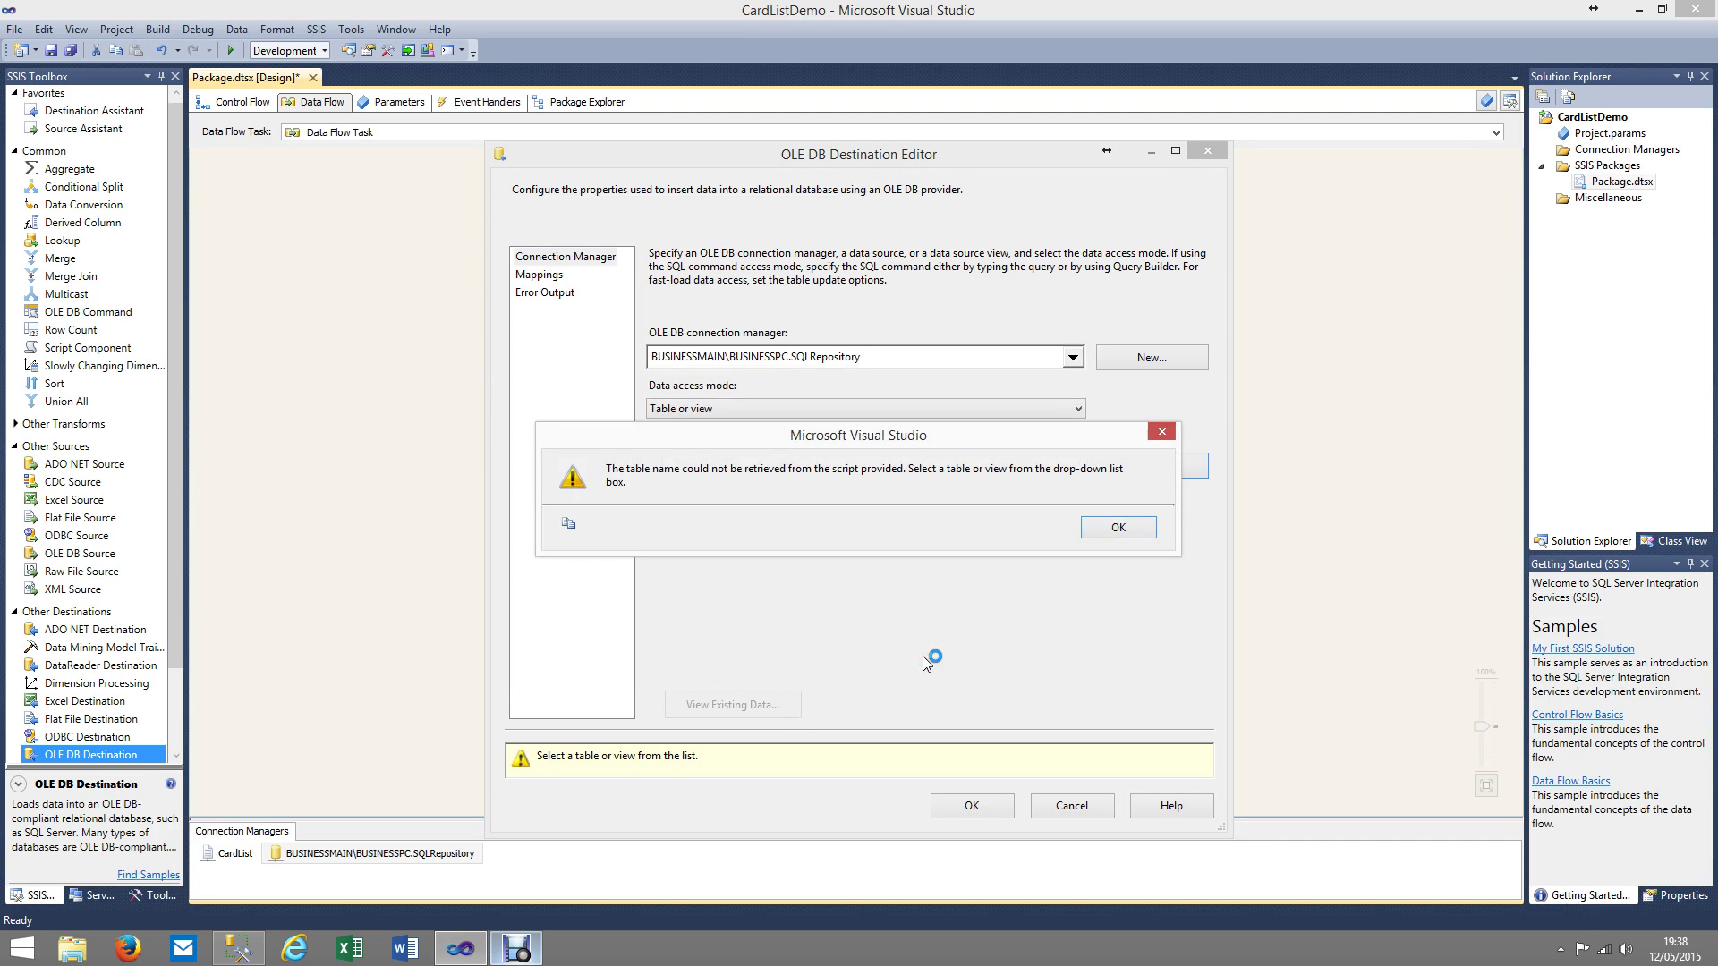
# Dismiss the table name warning and choose [stg].[t_CardList] as the destination table
pyautogui.click(1107, 534)
pyautogui.click(1097, 533)
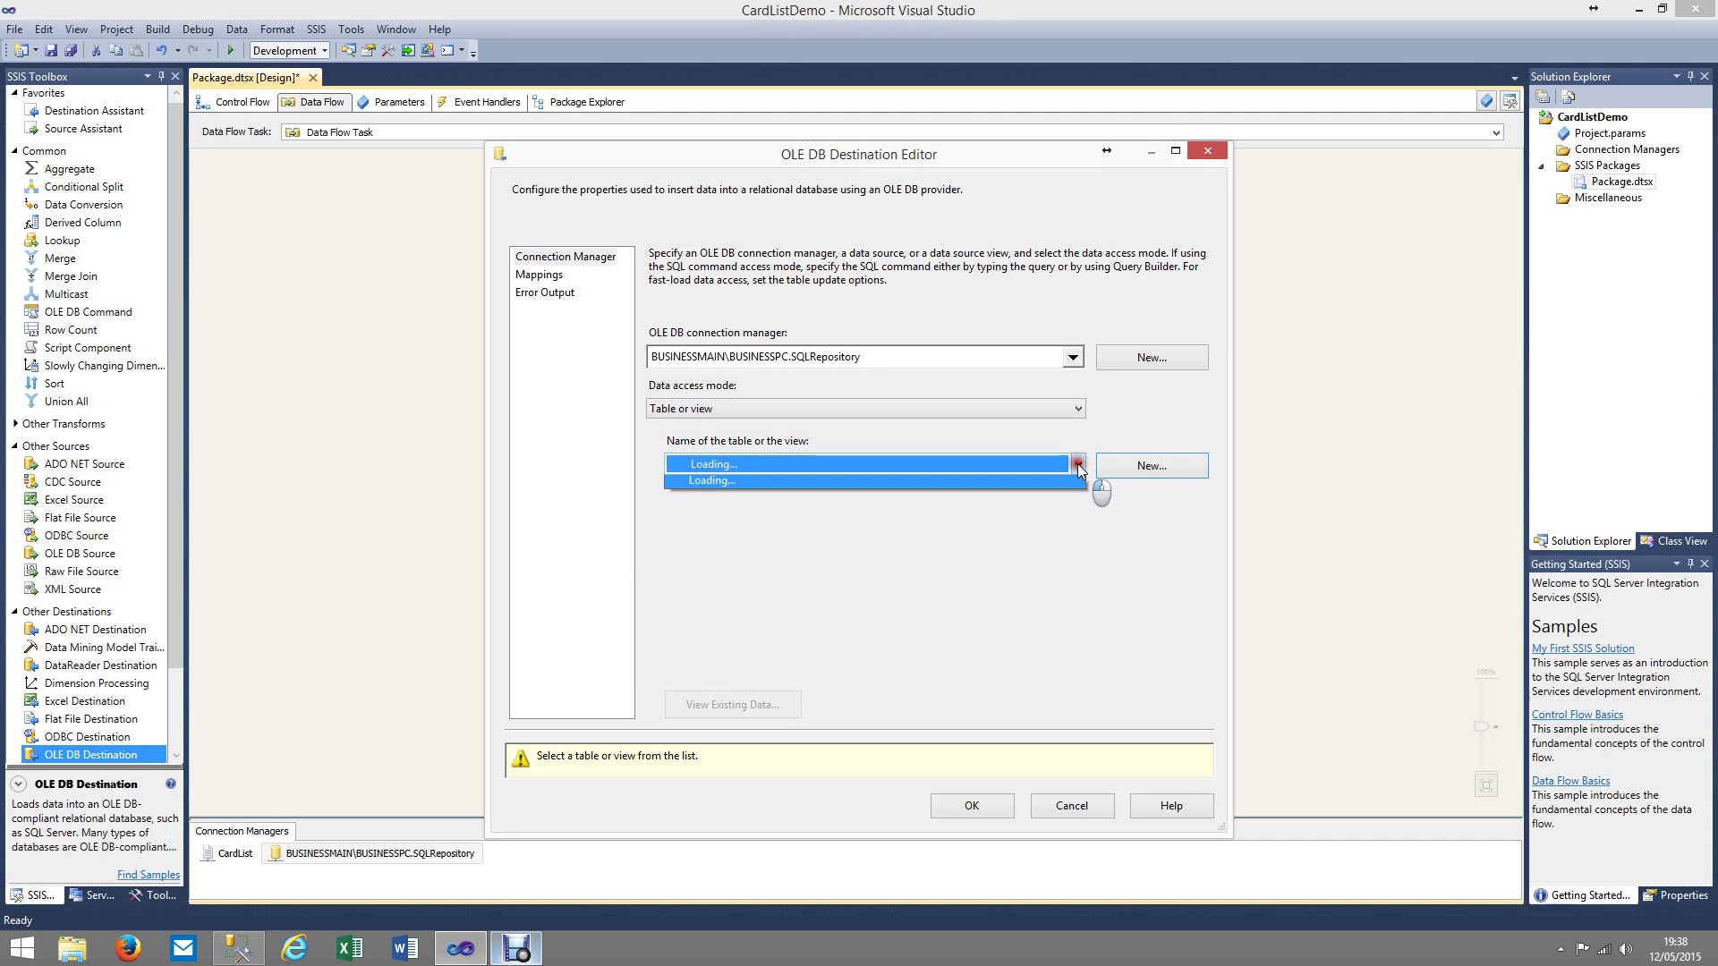
pyautogui.click(1018, 489)
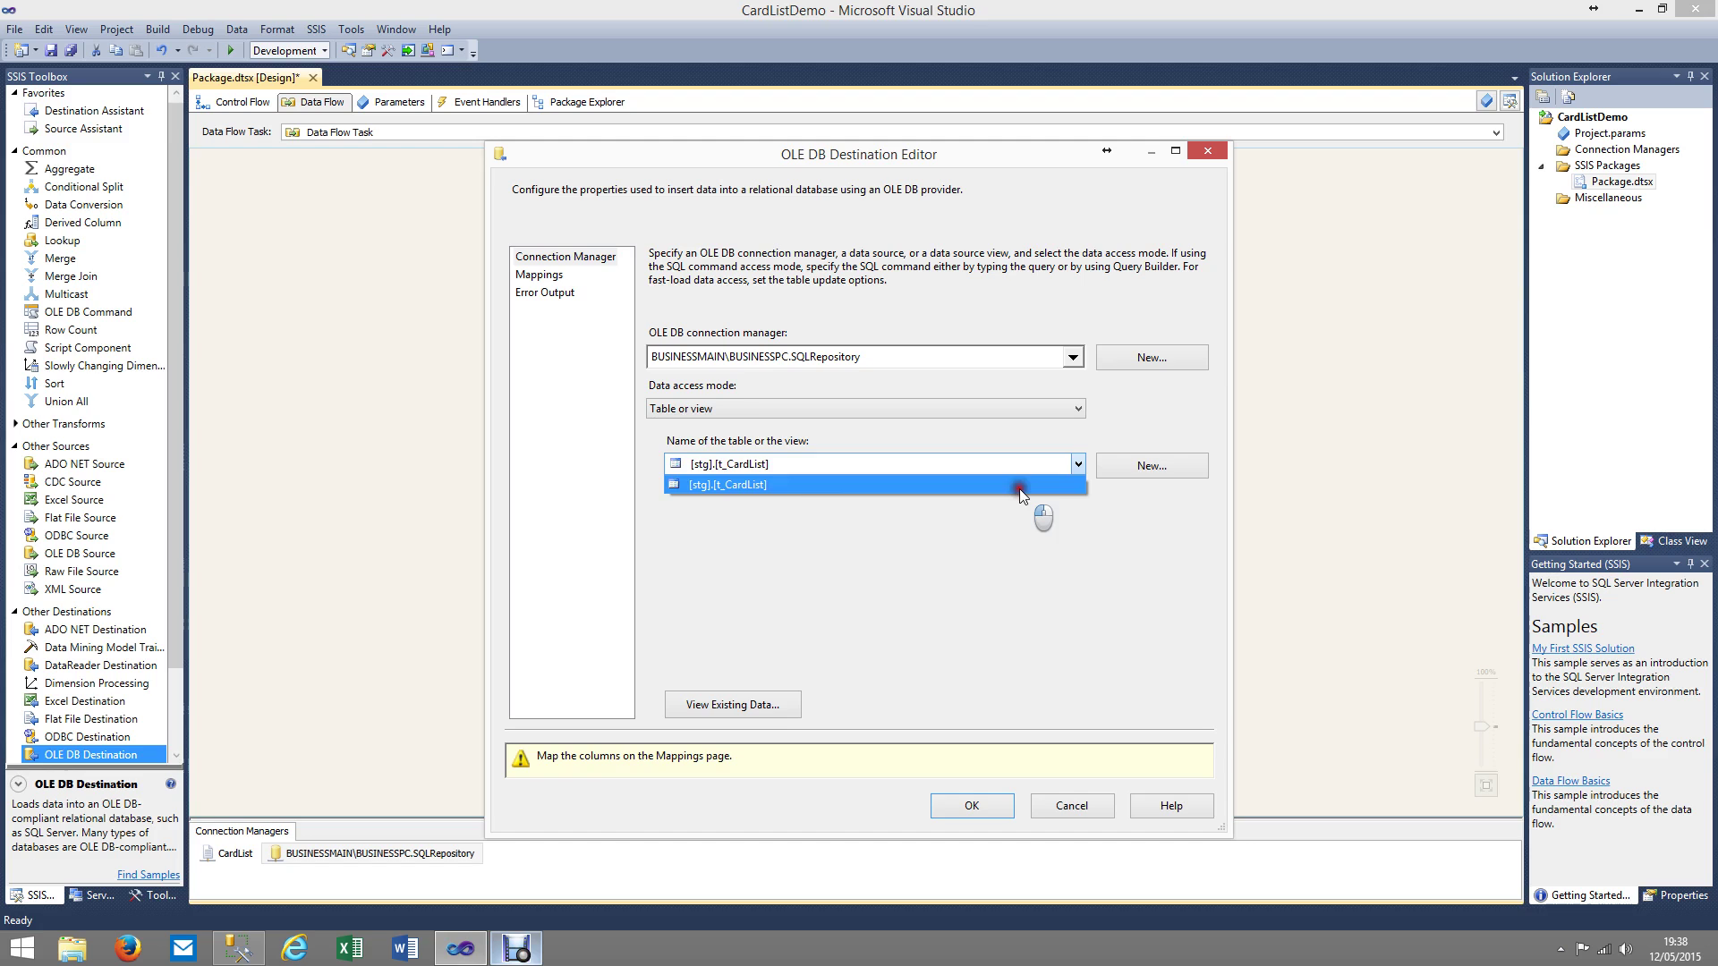
# Show the destination's column mappings and widen the available input and destination column lists
pyautogui.click(544, 279)
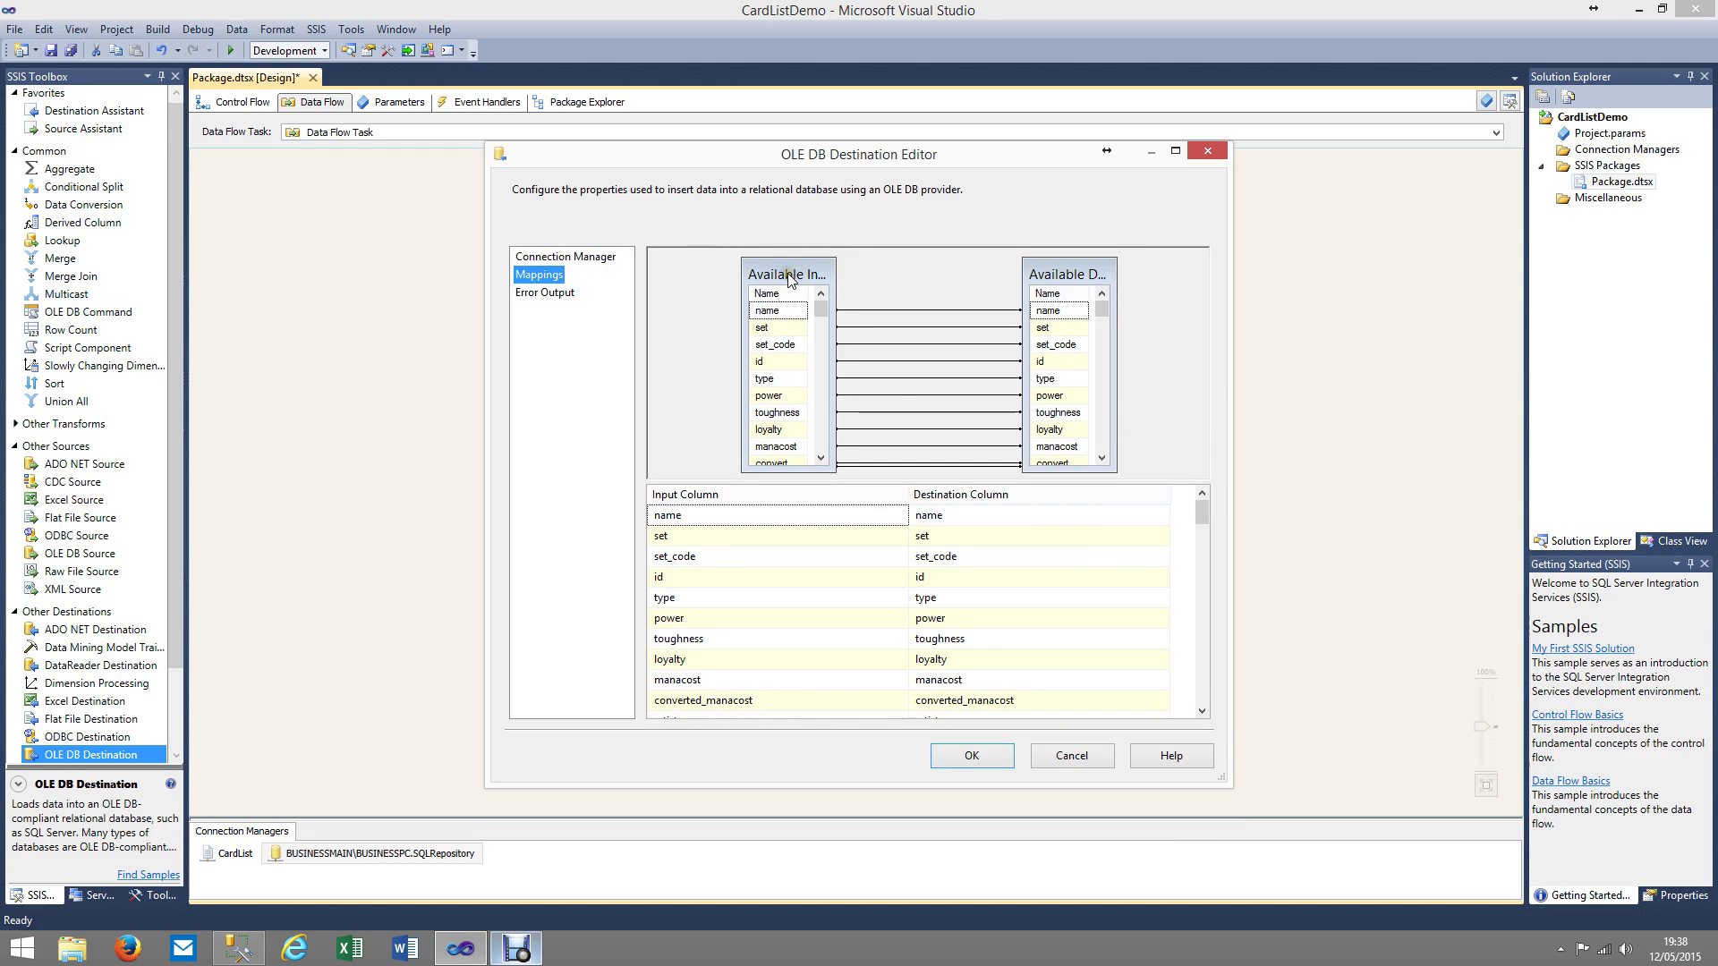
pyautogui.moveTo(742, 296)
pyautogui.mouseDown()
pyautogui.moveTo(676, 297)
pyautogui.moveTo(711, 297)
pyautogui.mouseUp()
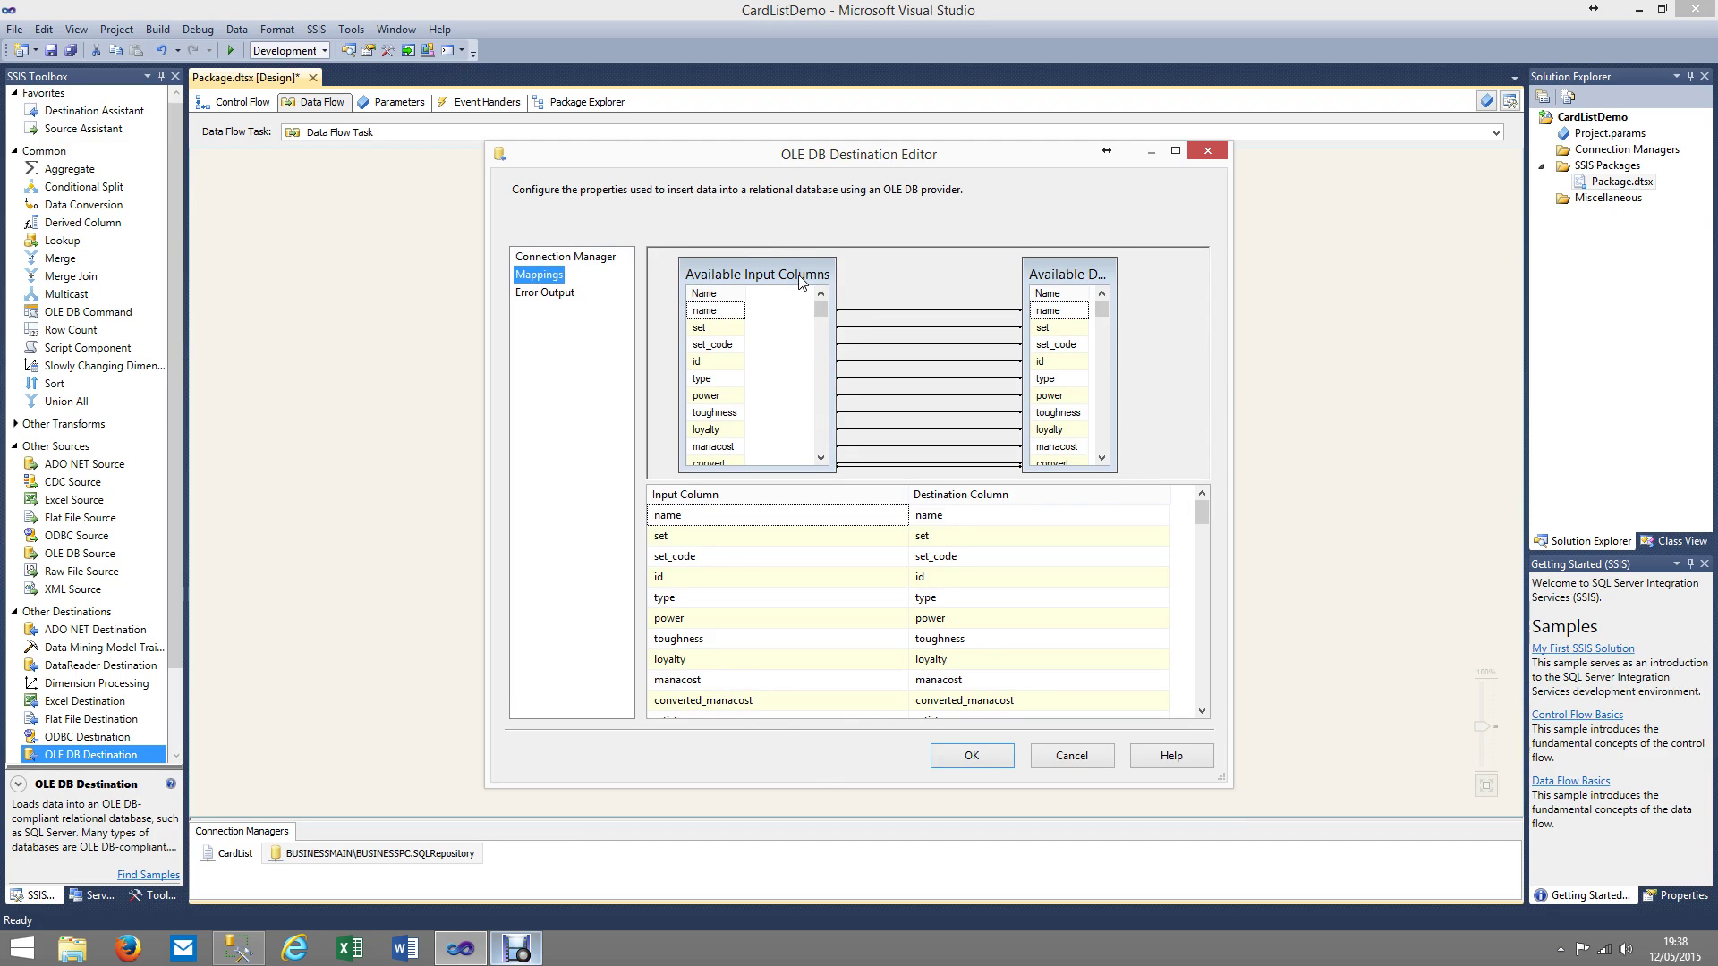
pyautogui.moveTo(1114, 304); pyautogui.dragTo(1179, 304)
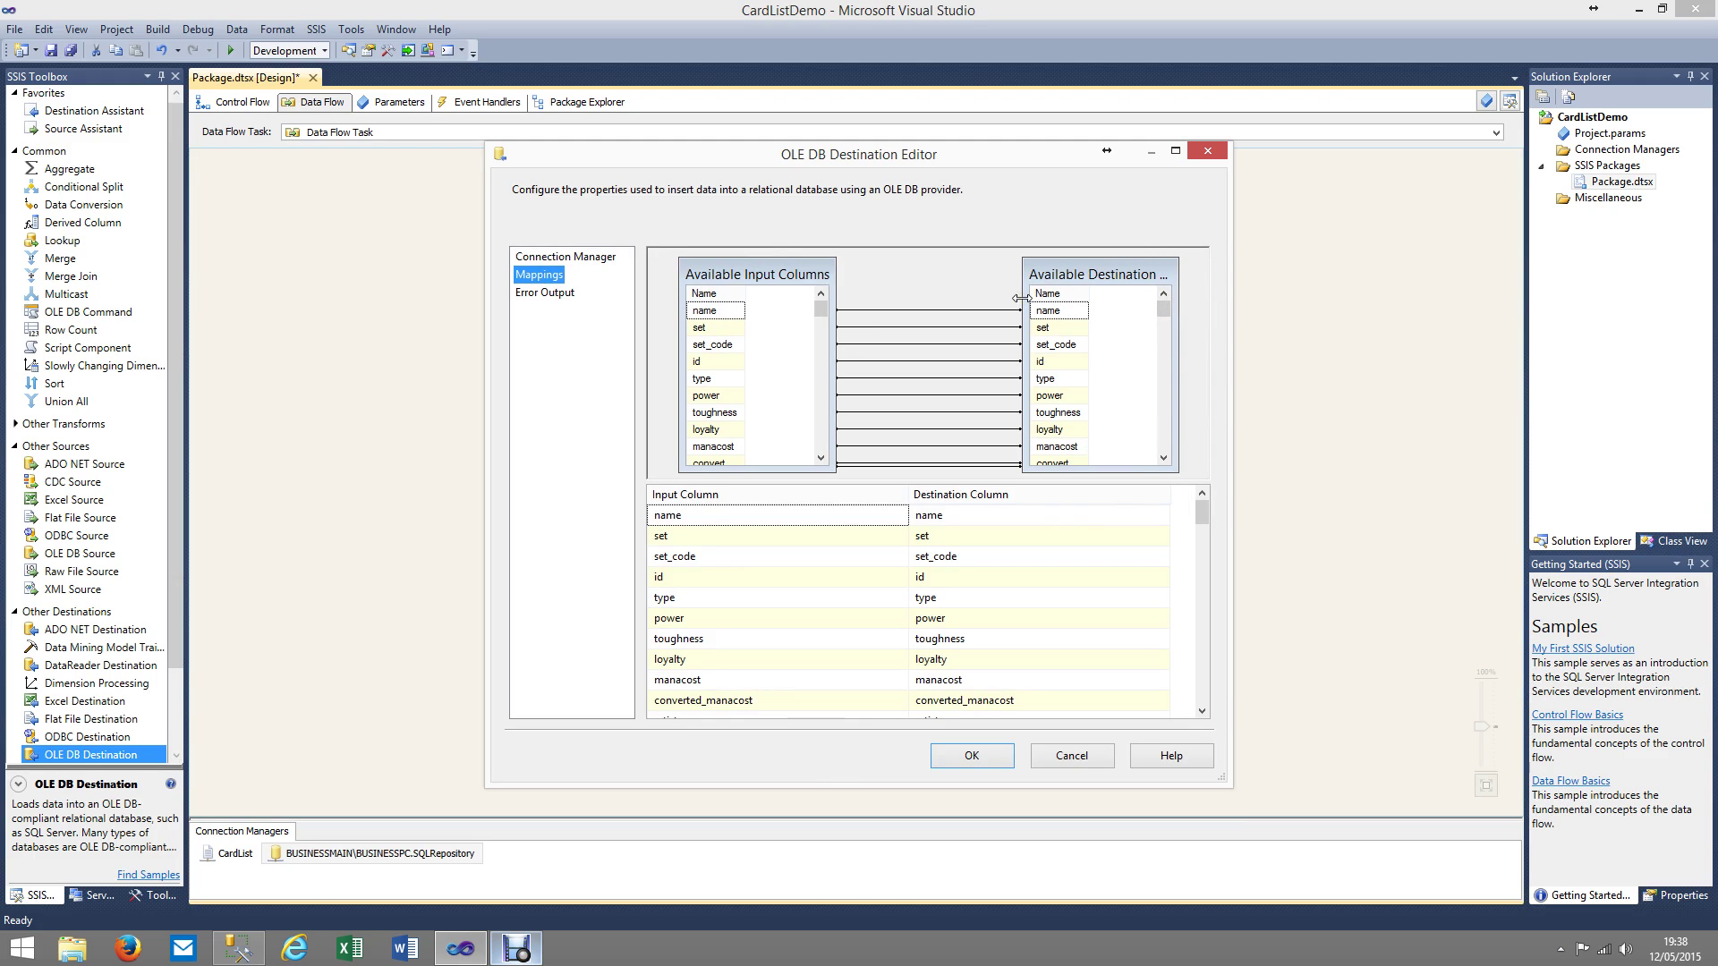
# Delete the mappings of the name and set columns between the input and destination lists
pyautogui.click(994, 315)
pyautogui.click(952, 311)
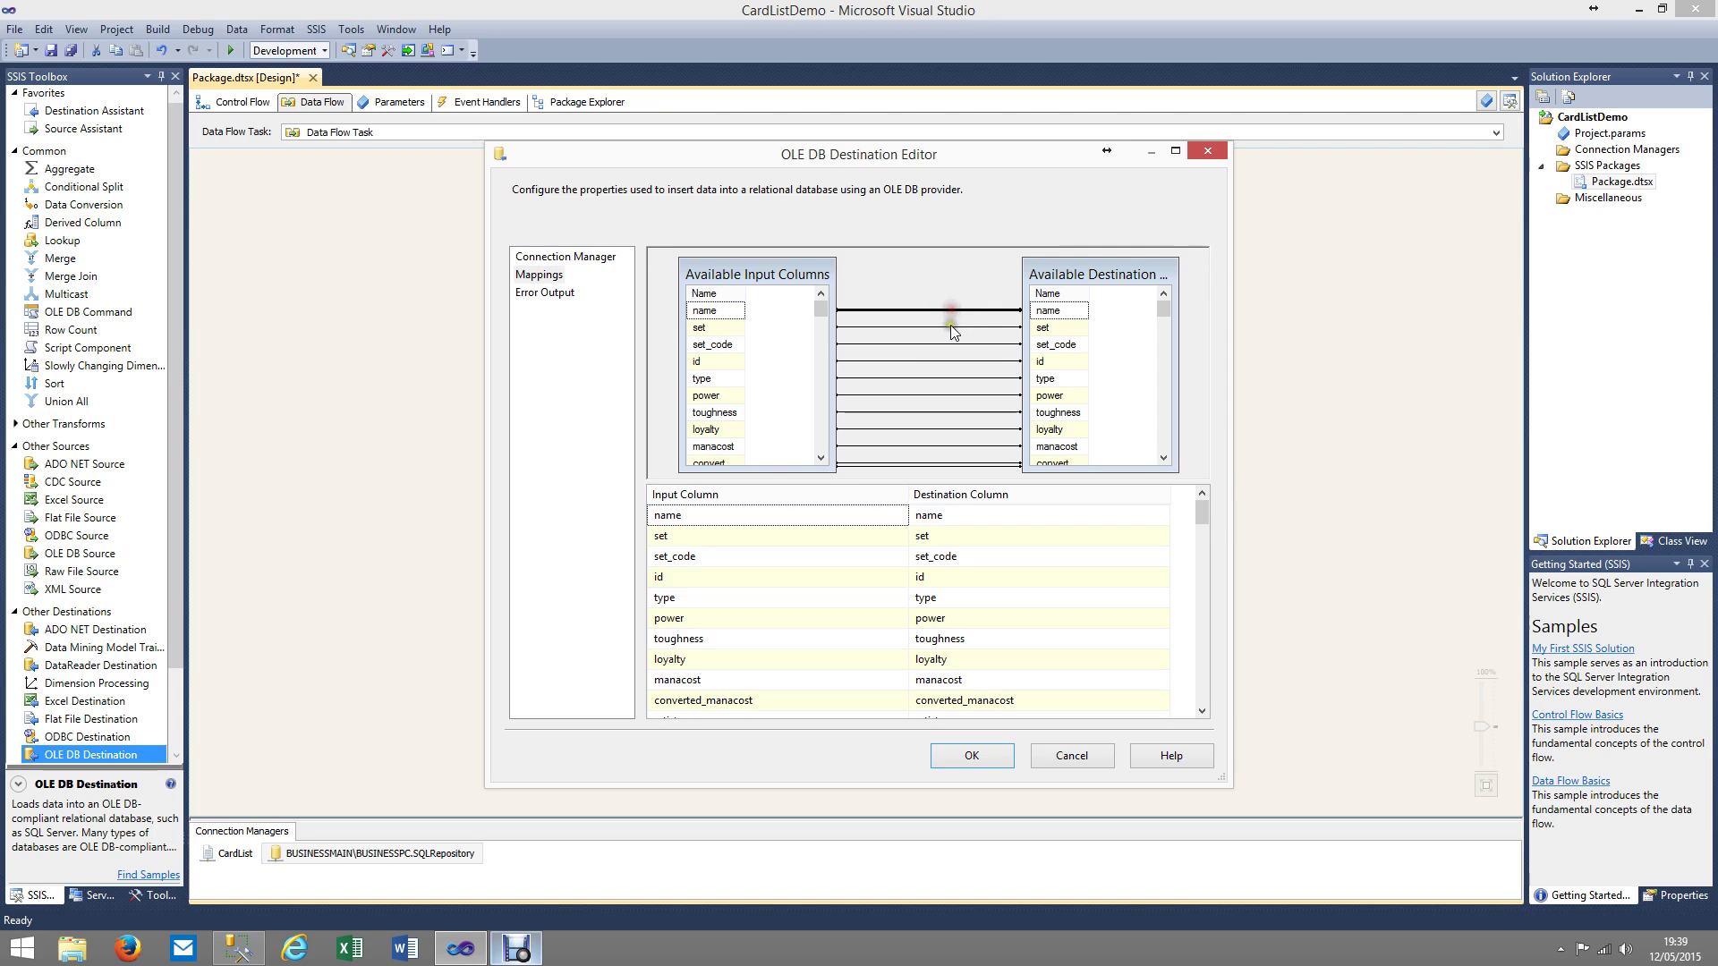
pyautogui.keyDown('ctrl'); pyautogui.click(952, 328); pyautogui.keyUp('ctrl')
pyautogui.rightClick(952, 329)
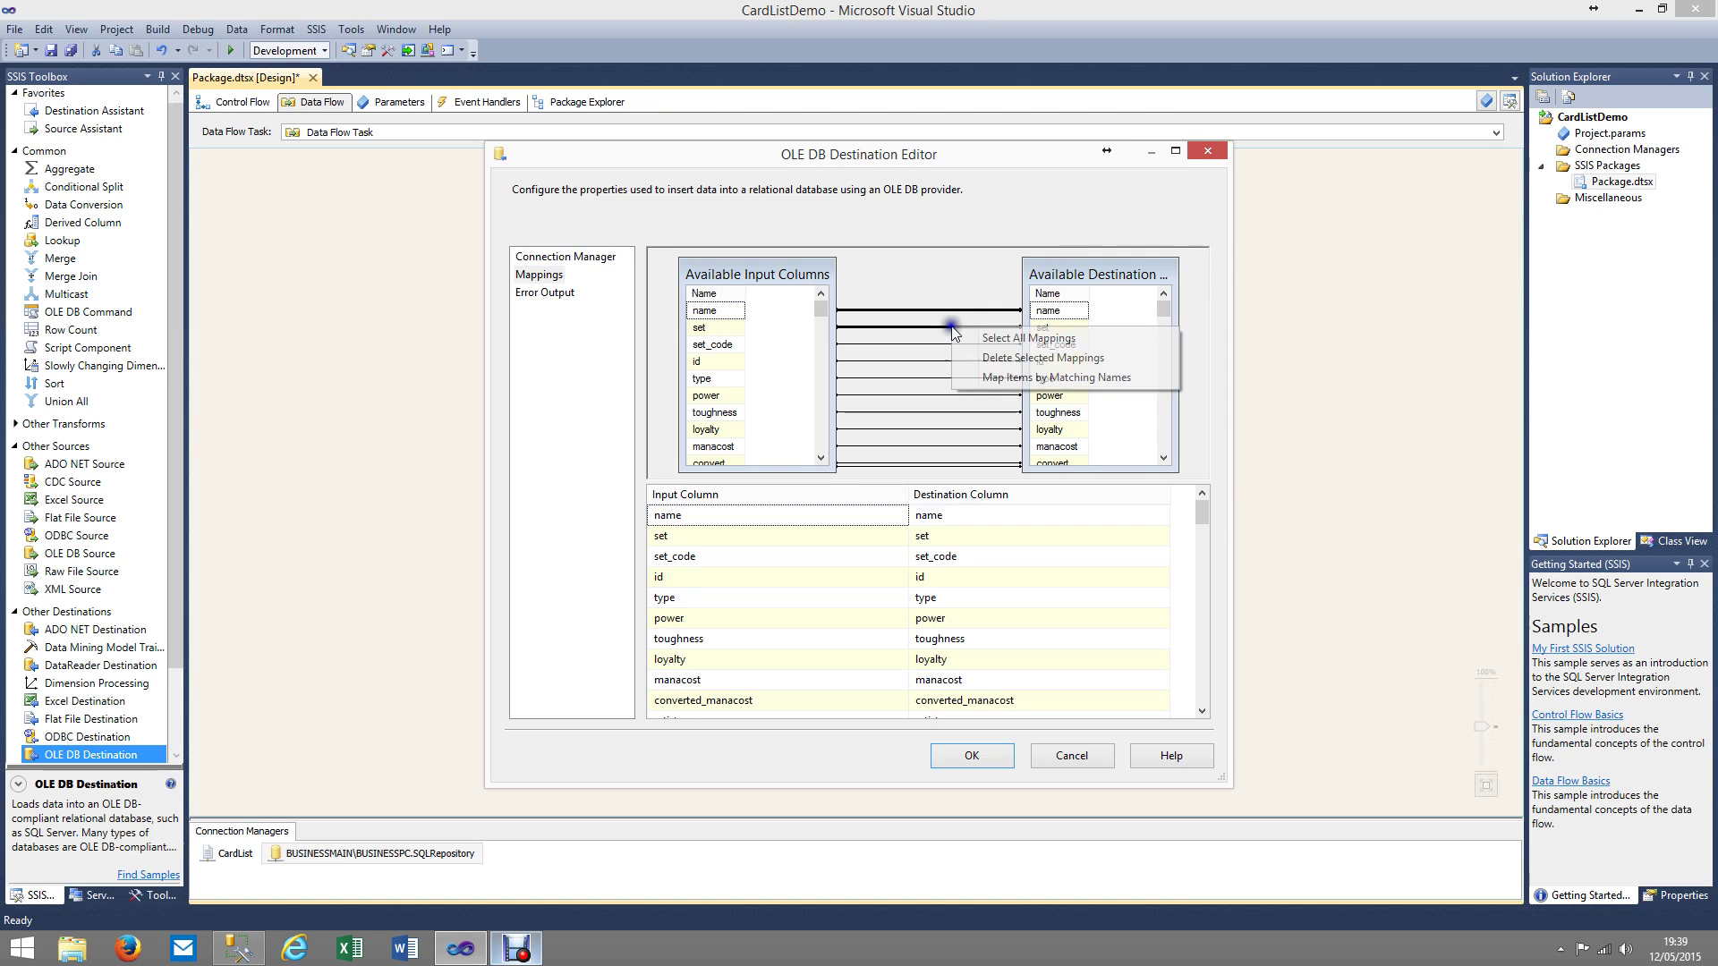
pyautogui.click(1000, 359)
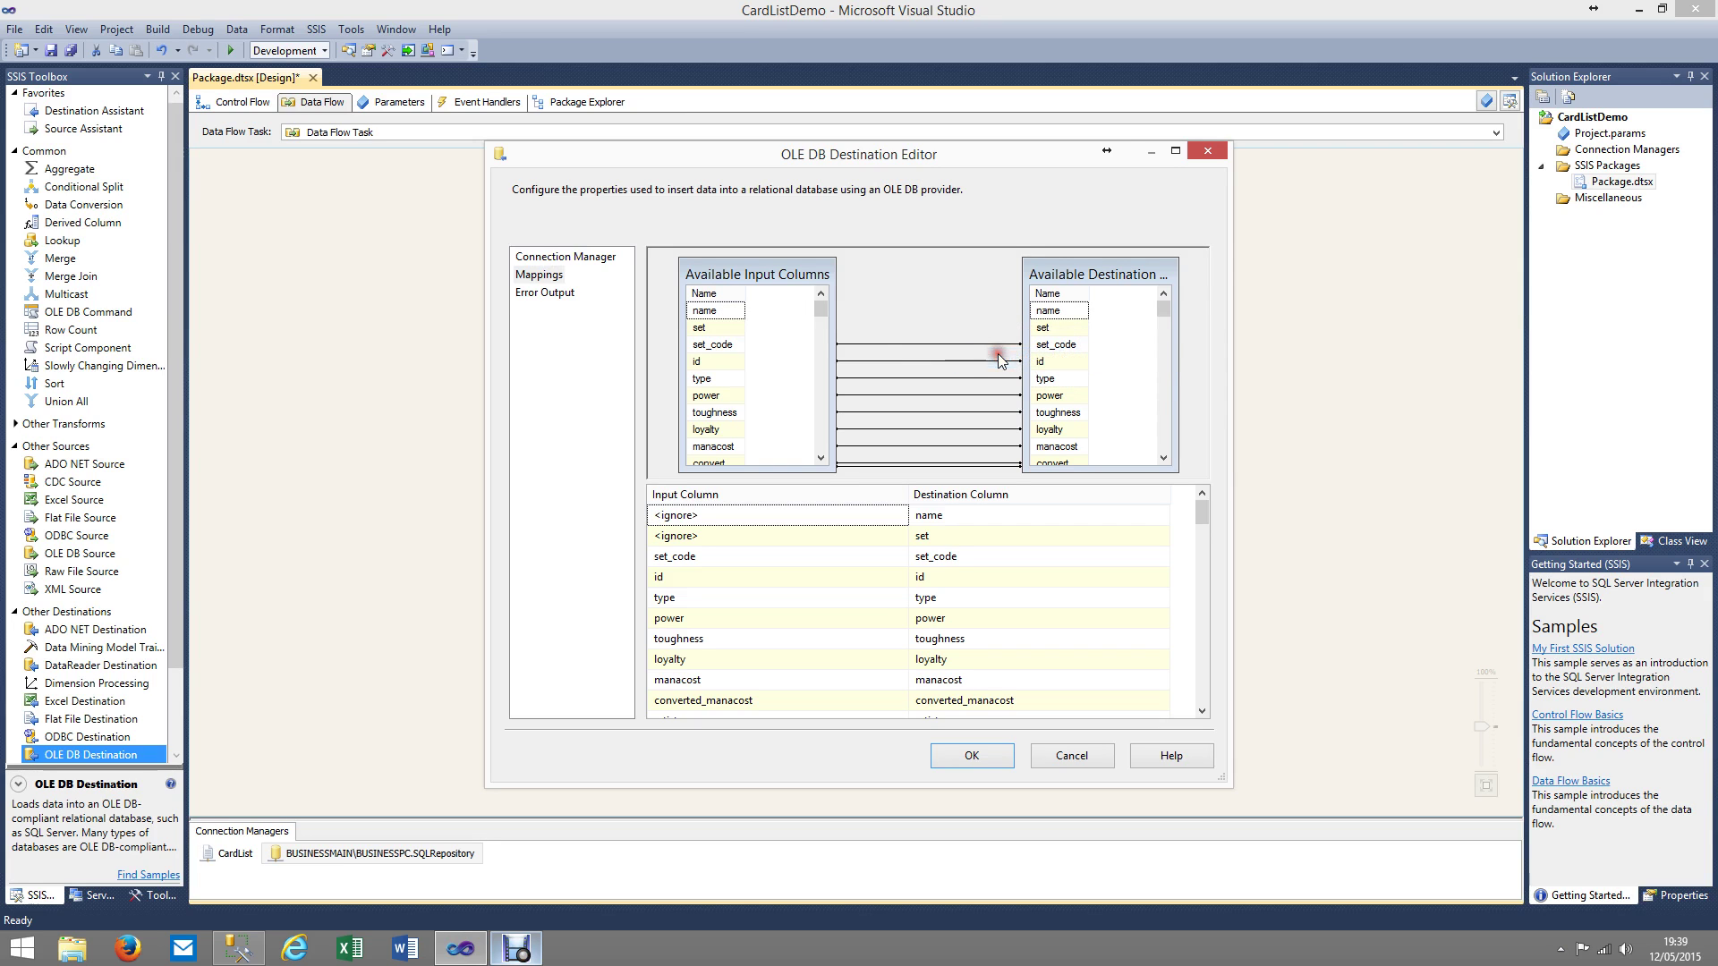
pyautogui.rightClick(715, 315)
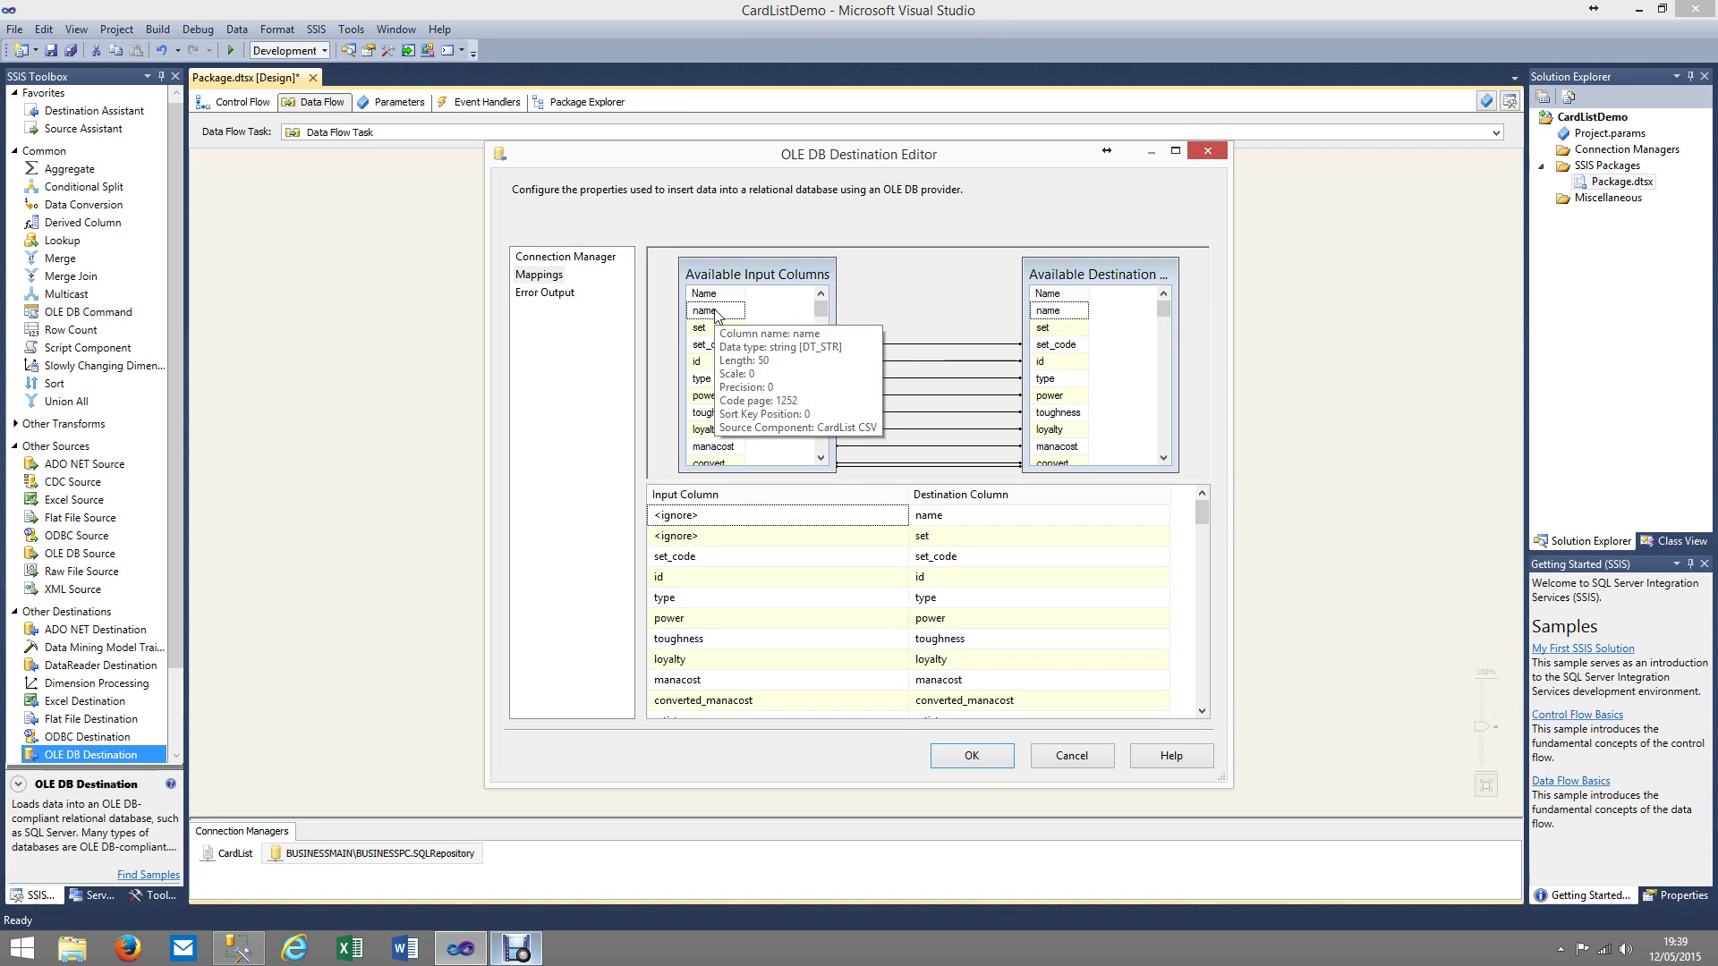
# Map the name and set input columns to their matching destination columns, accept the destination settings and run the package
pyautogui.moveTo(715, 314); pyautogui.dragTo(1051, 311)
pyautogui.moveTo(706, 333); pyautogui.dragTo(1071, 336)
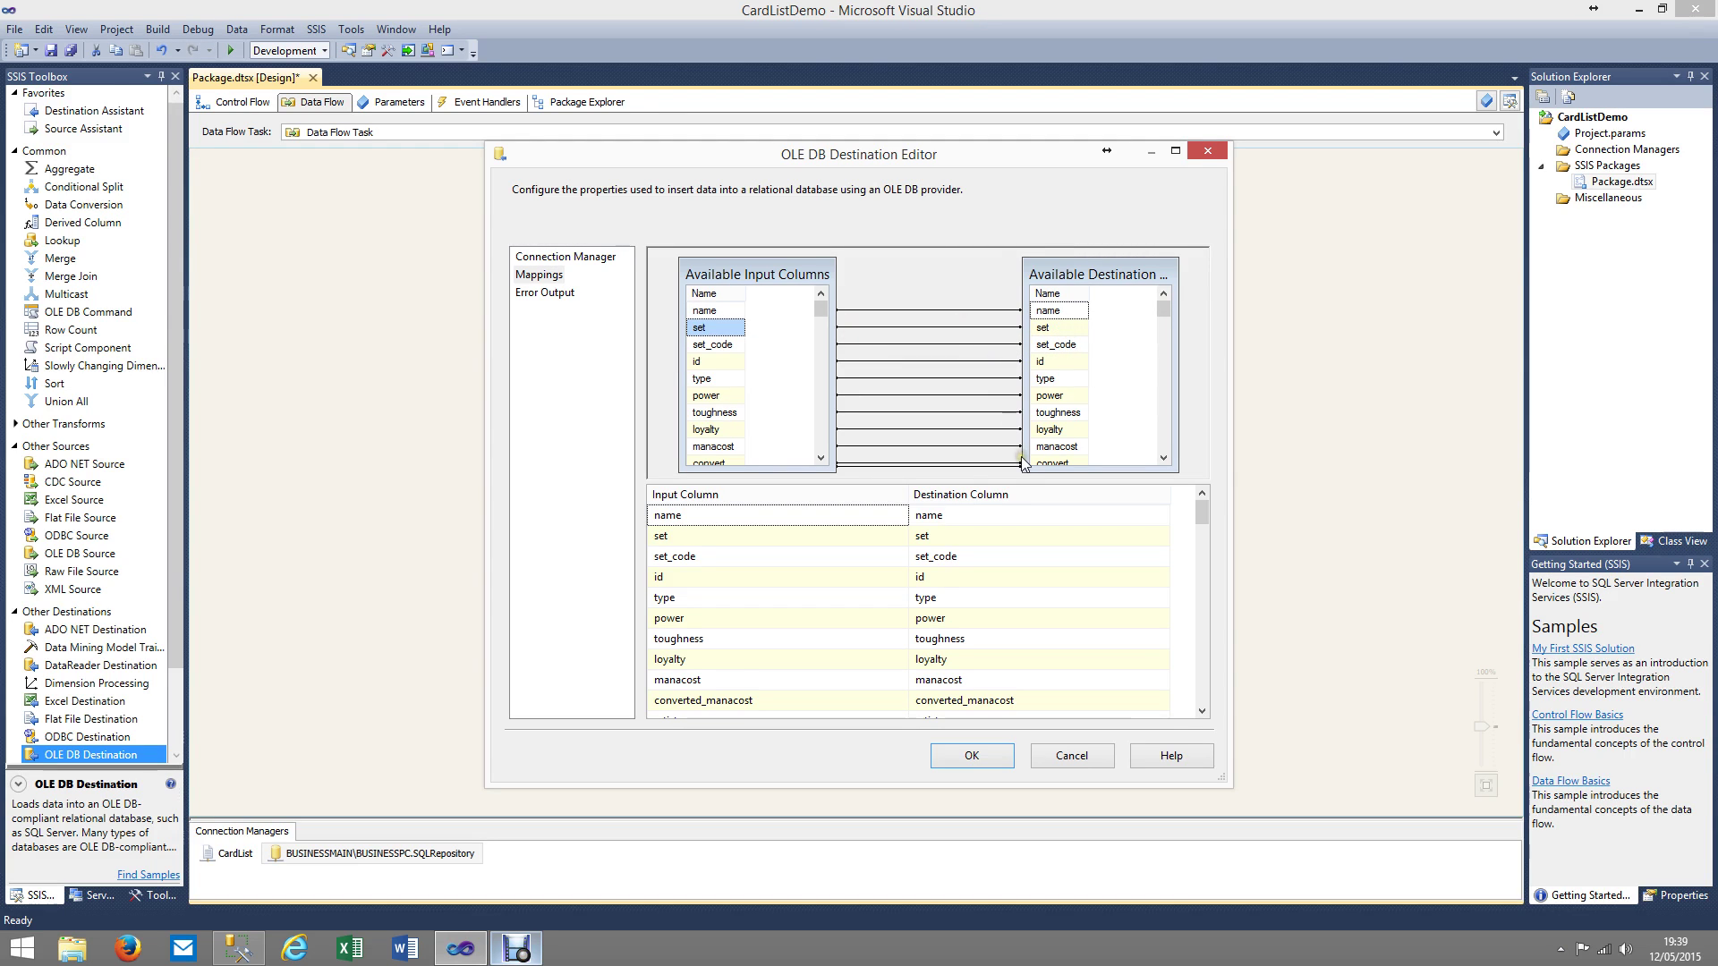
pyautogui.click(984, 757)
pyautogui.click(981, 755)
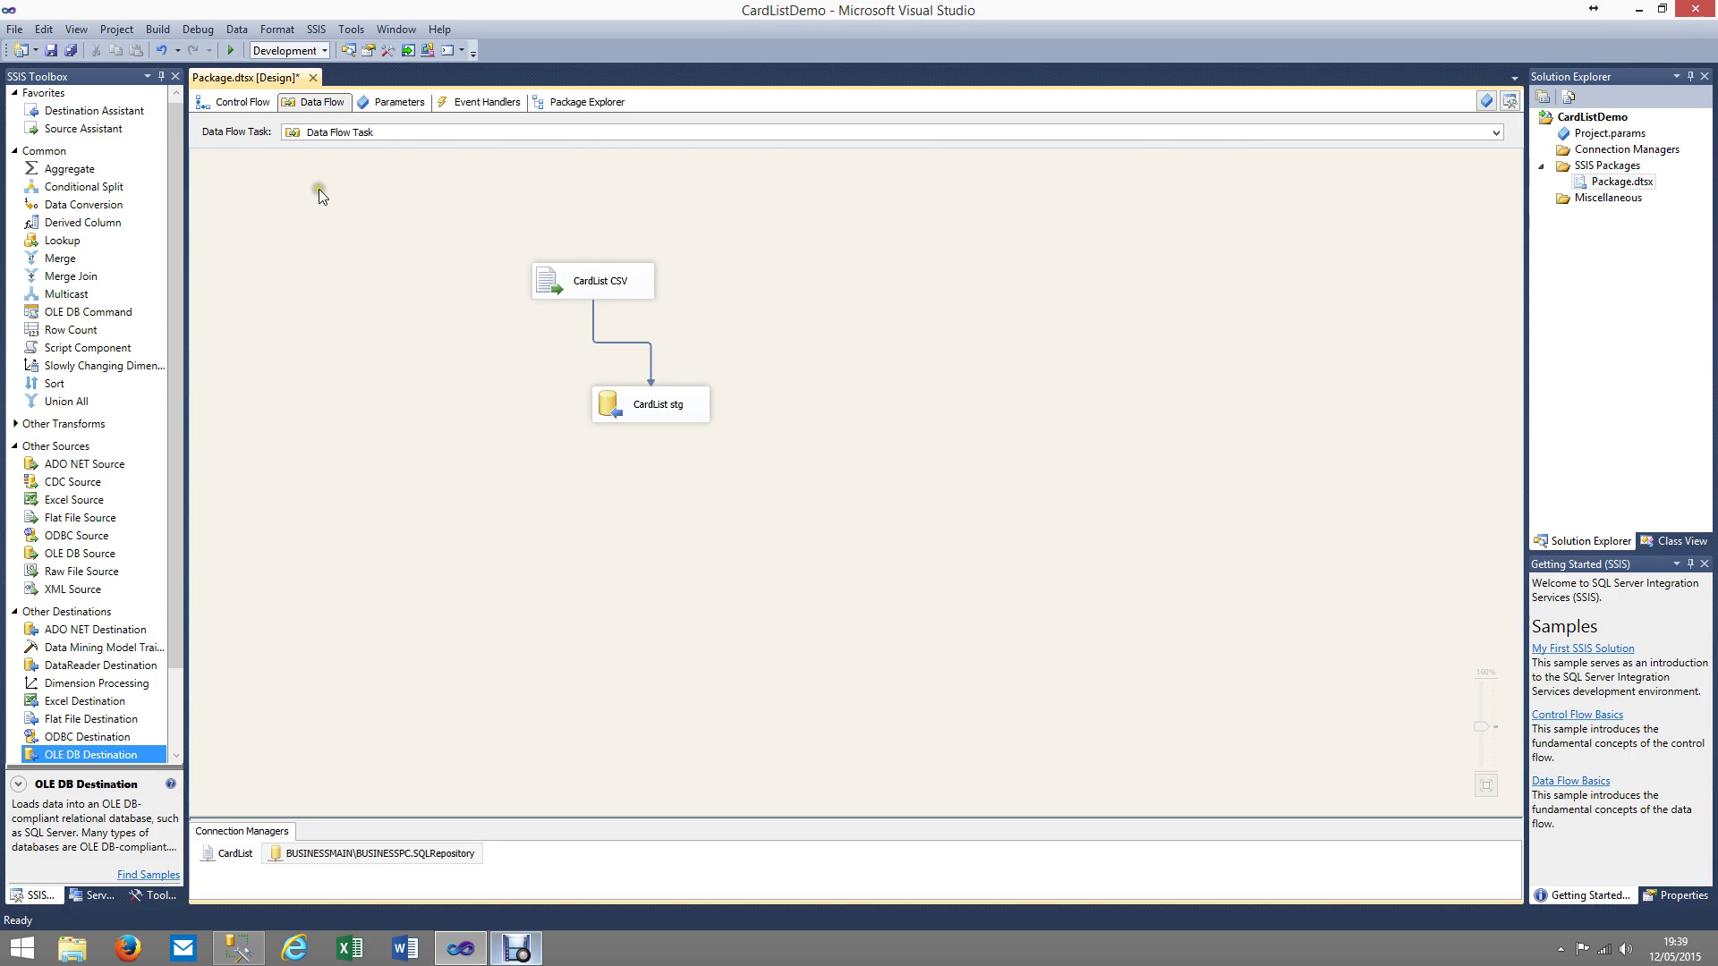
pyautogui.click(231, 51)
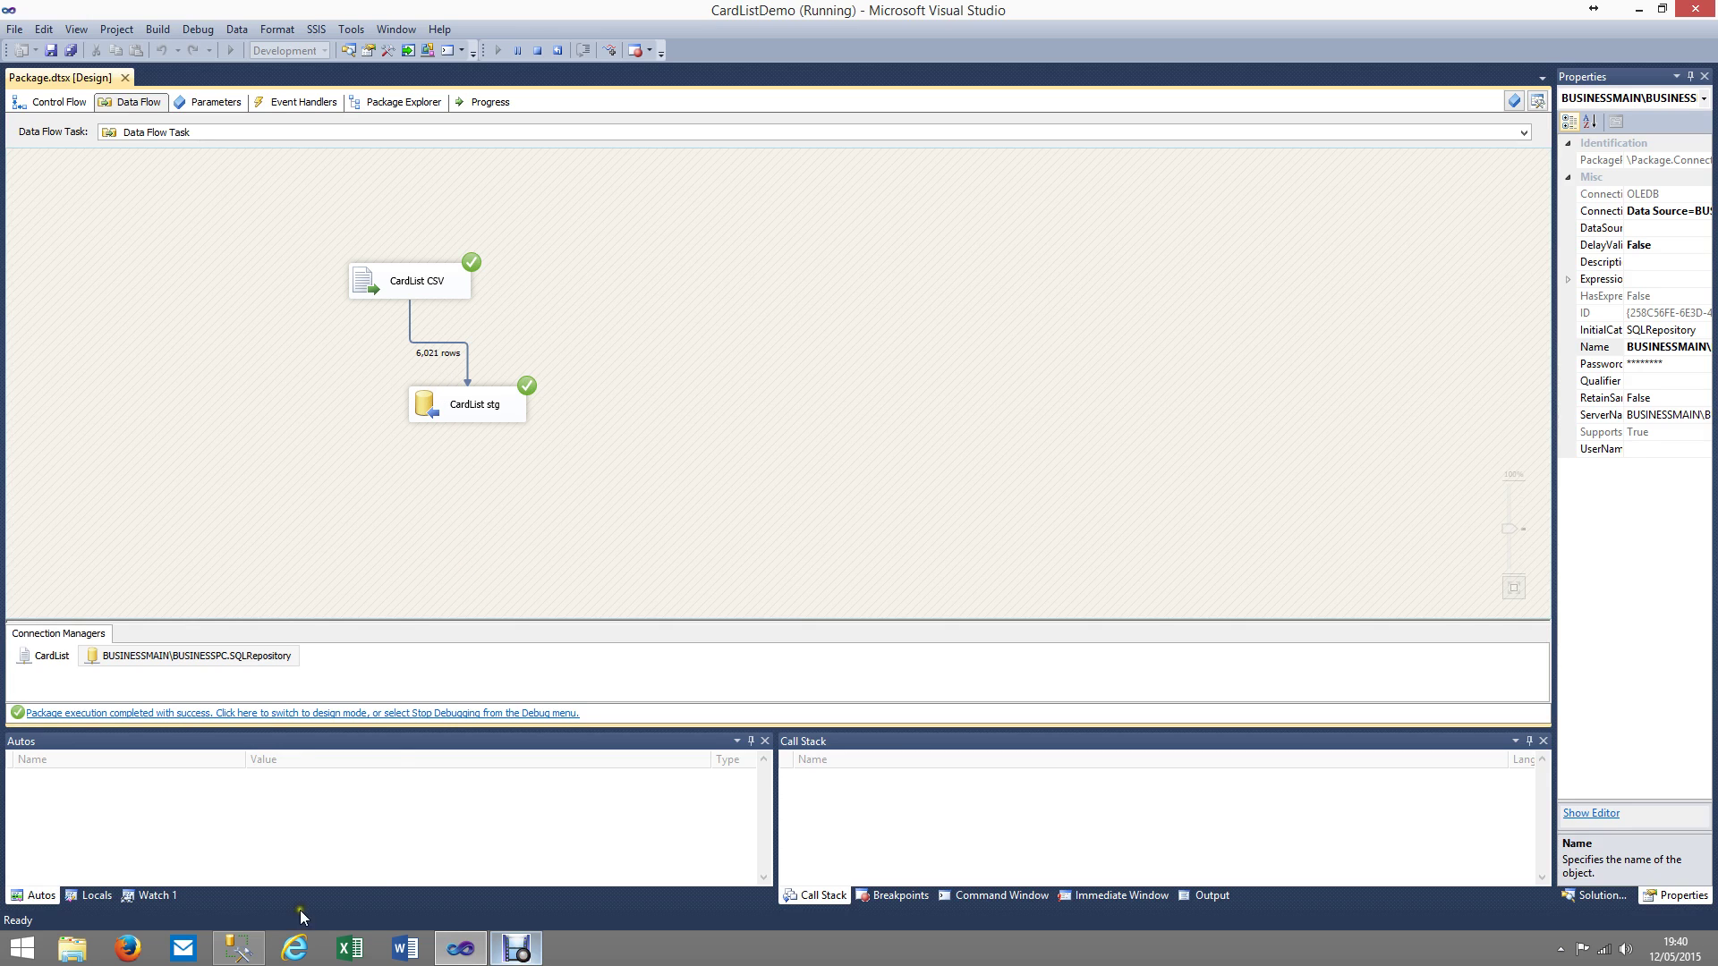
# Switch to SQL Server Management Studio, run the SELECT * FROM stg.t_CardList query, examine the loaded rows across the columns, and return to Visual Studio
pyautogui.click(238, 948)
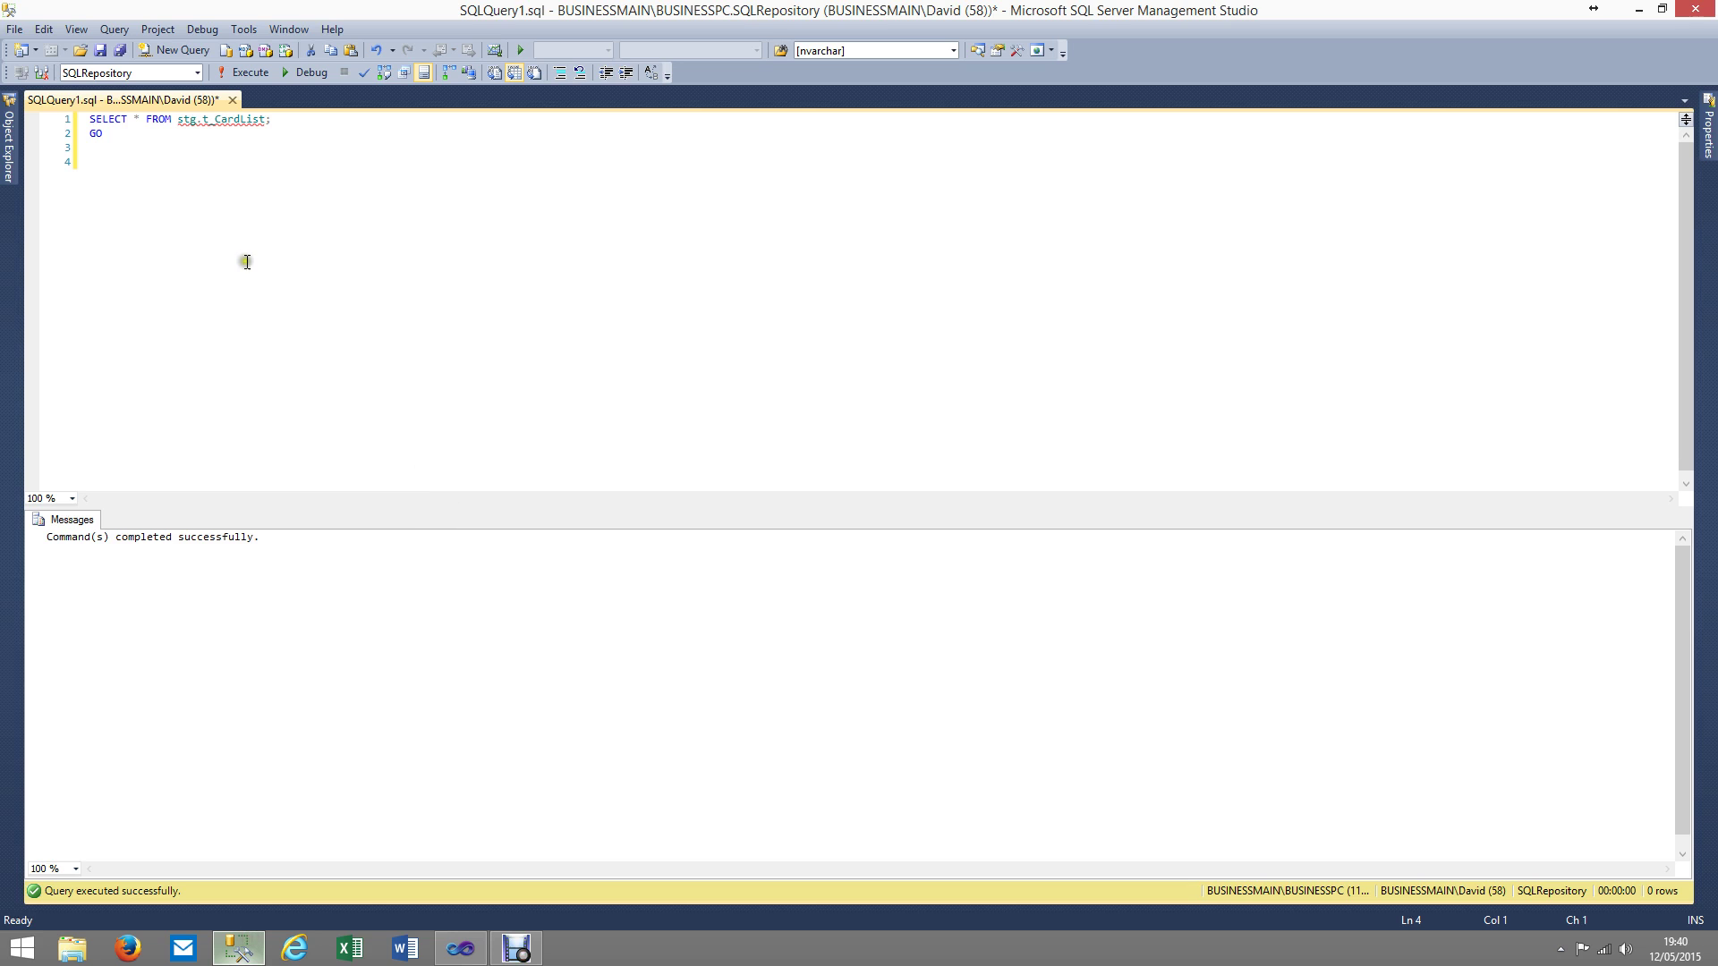
pyautogui.moveTo(104, 132); pyautogui.dragTo(89, 119)
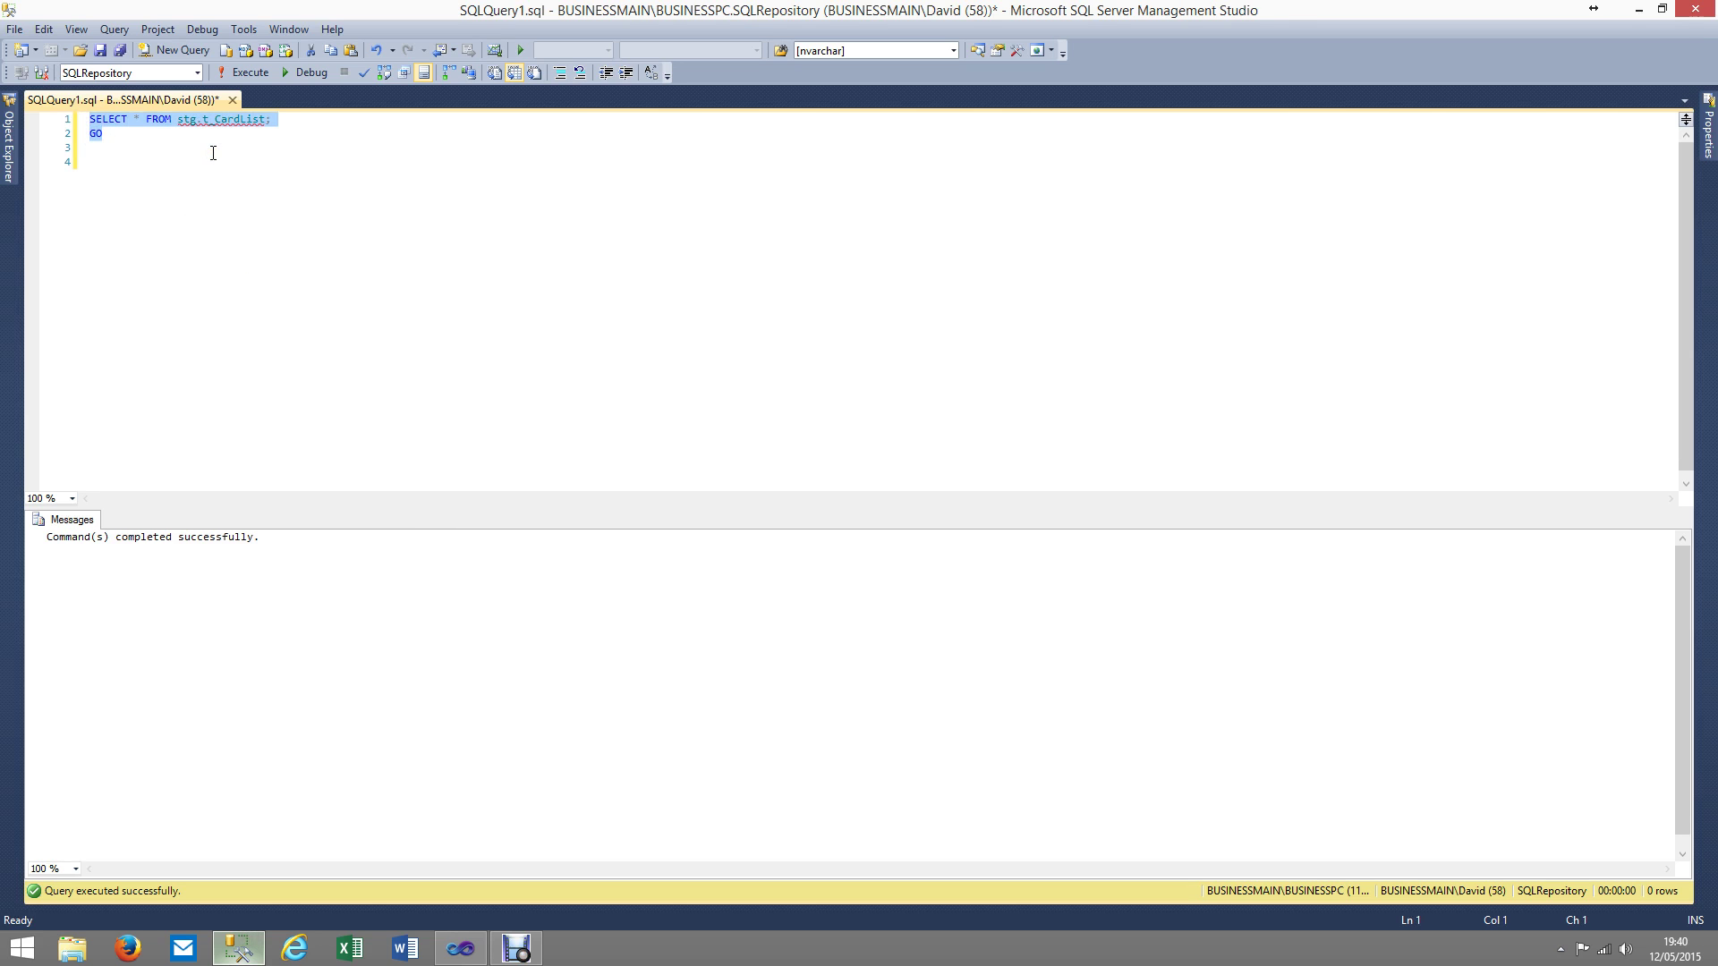
pyautogui.press('F5')
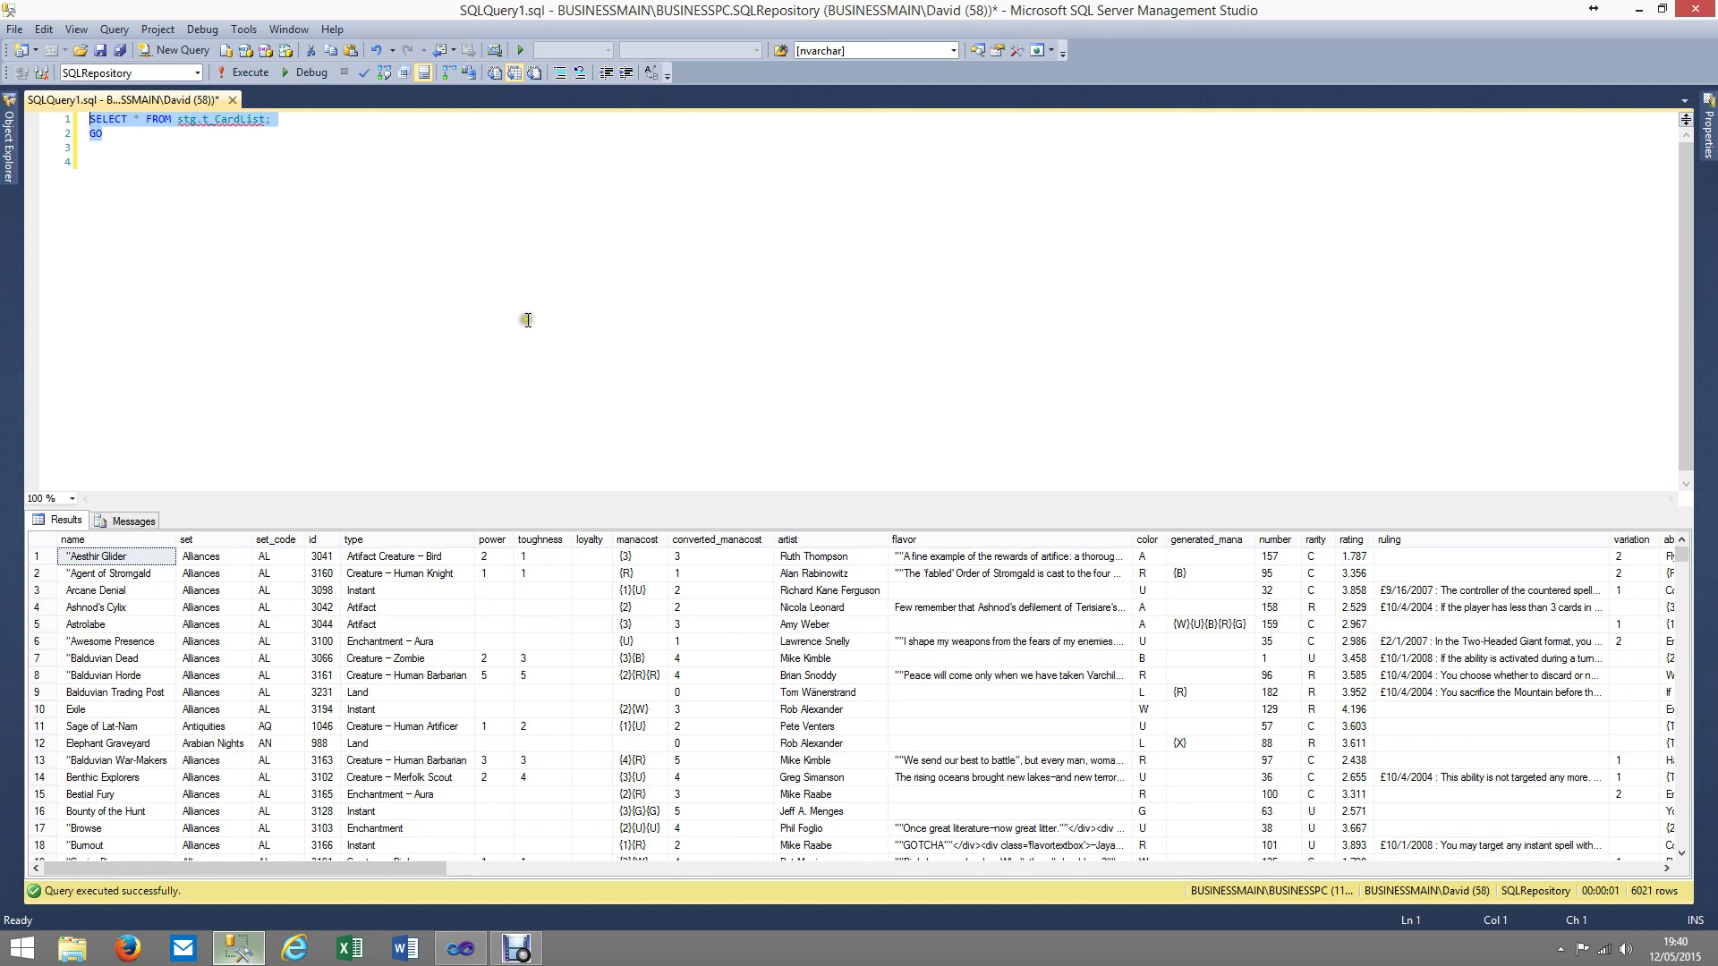
pyautogui.click(491, 337)
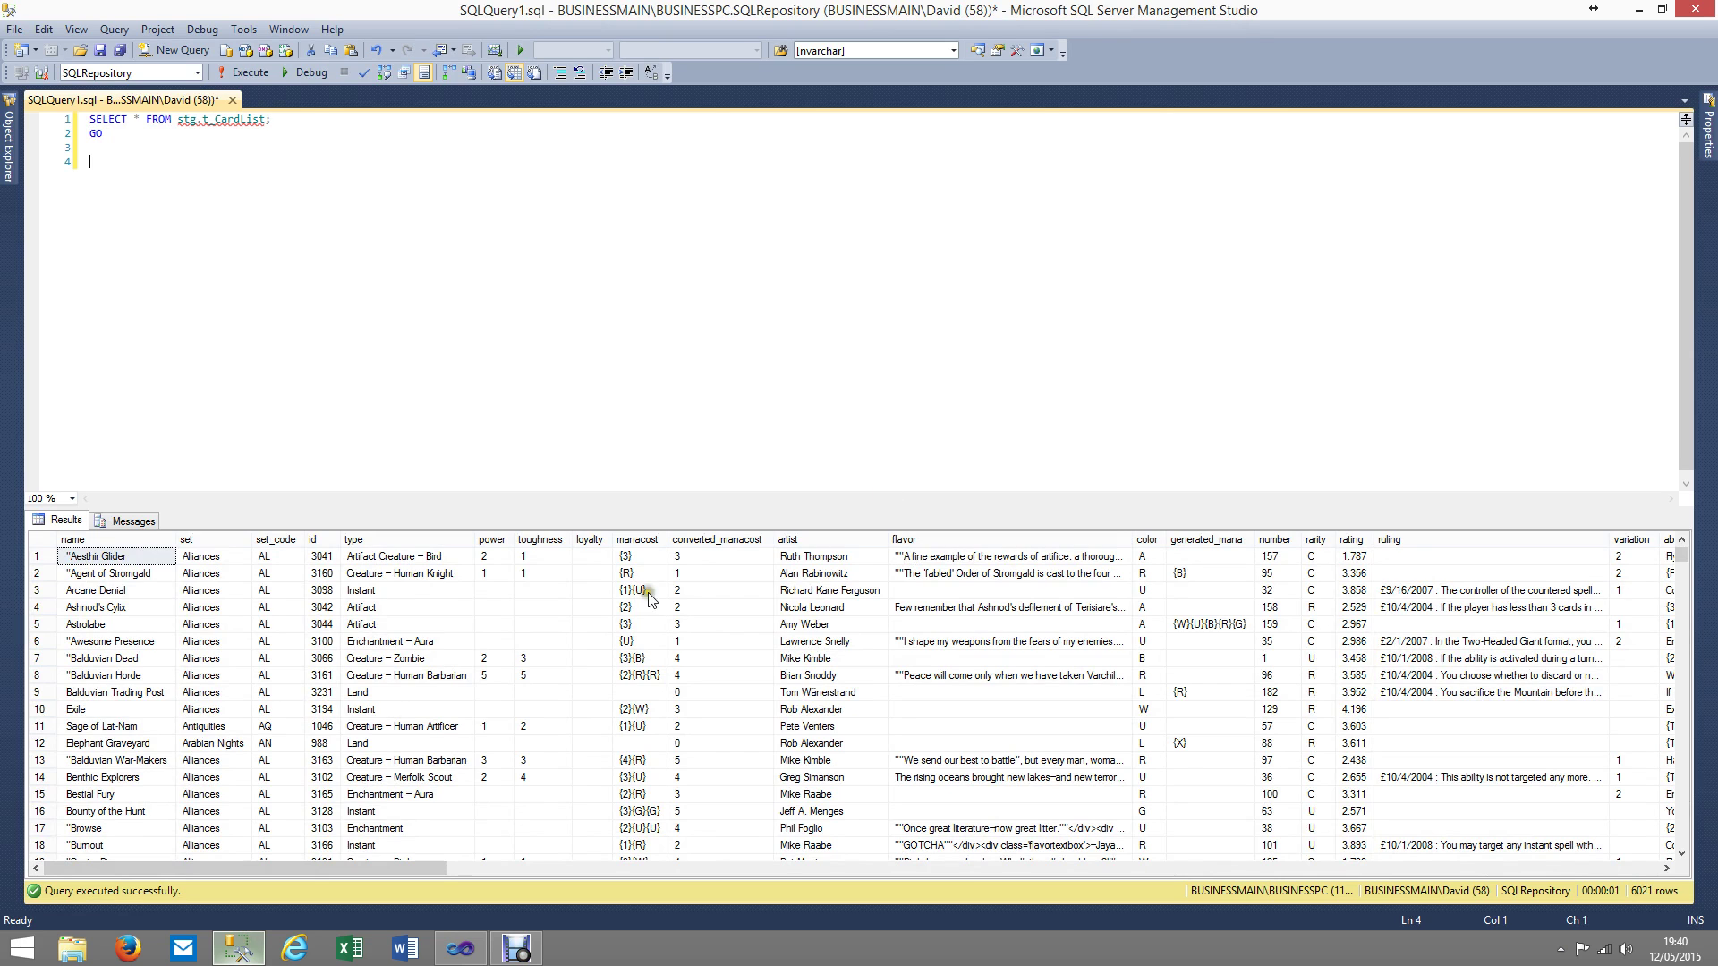
pyautogui.moveTo(395, 868); pyautogui.dragTo(558, 872)
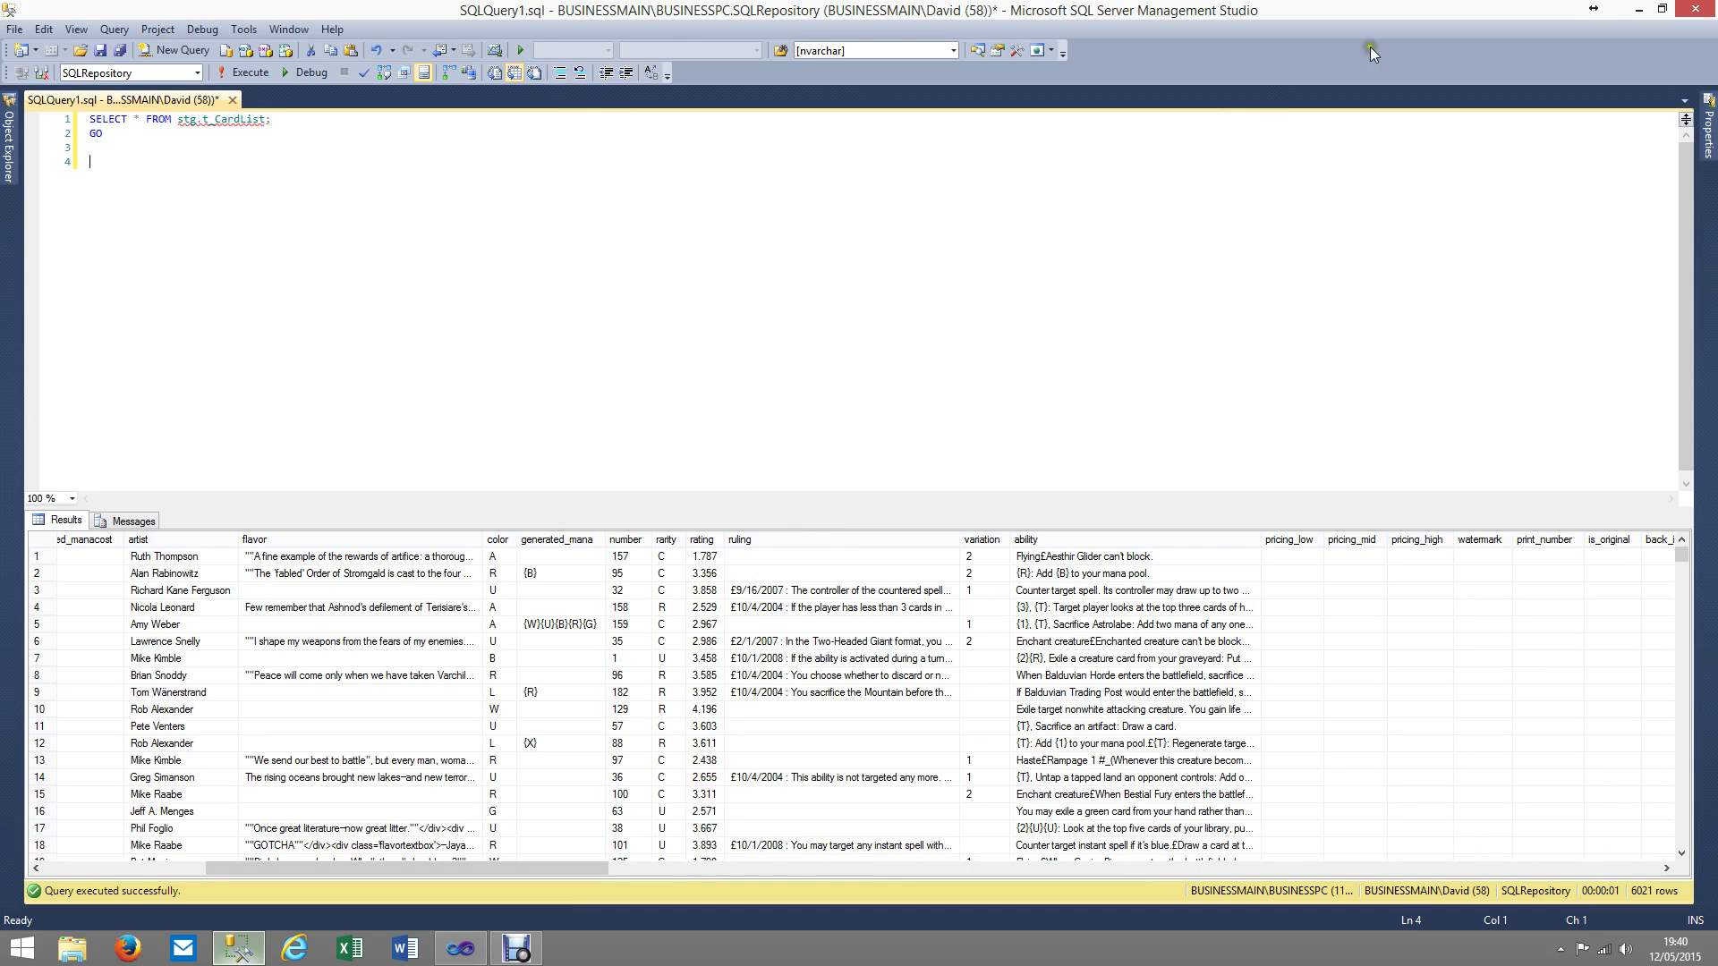
pyautogui.click(1640, 9)
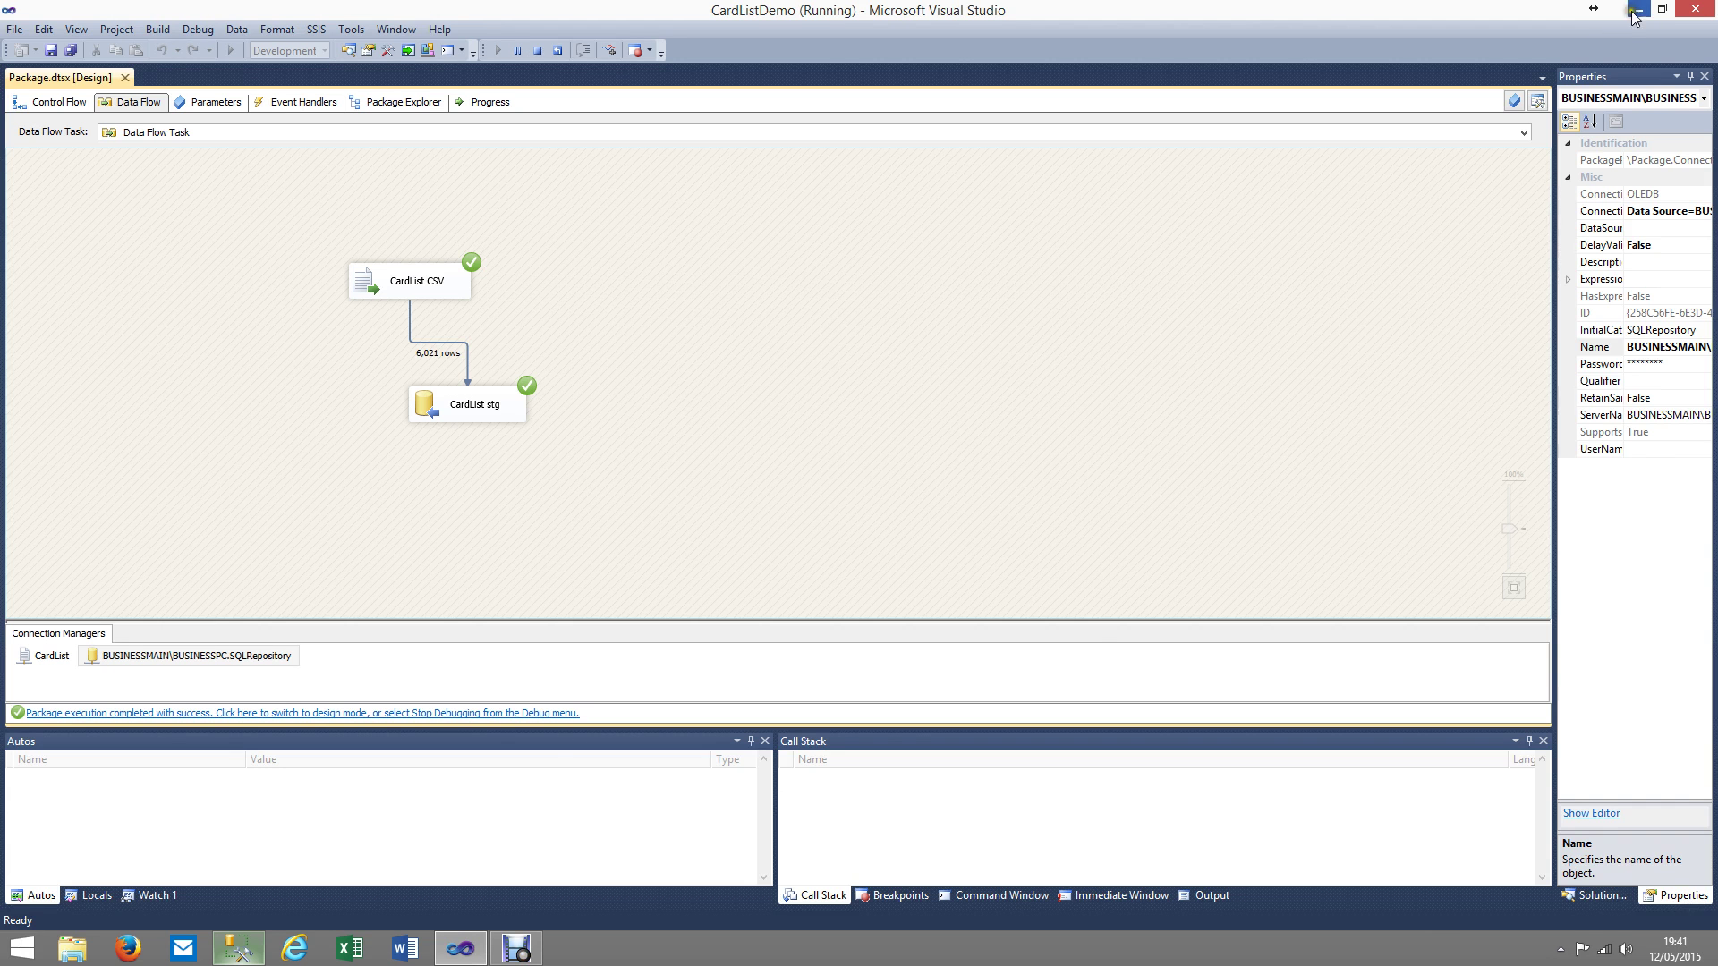